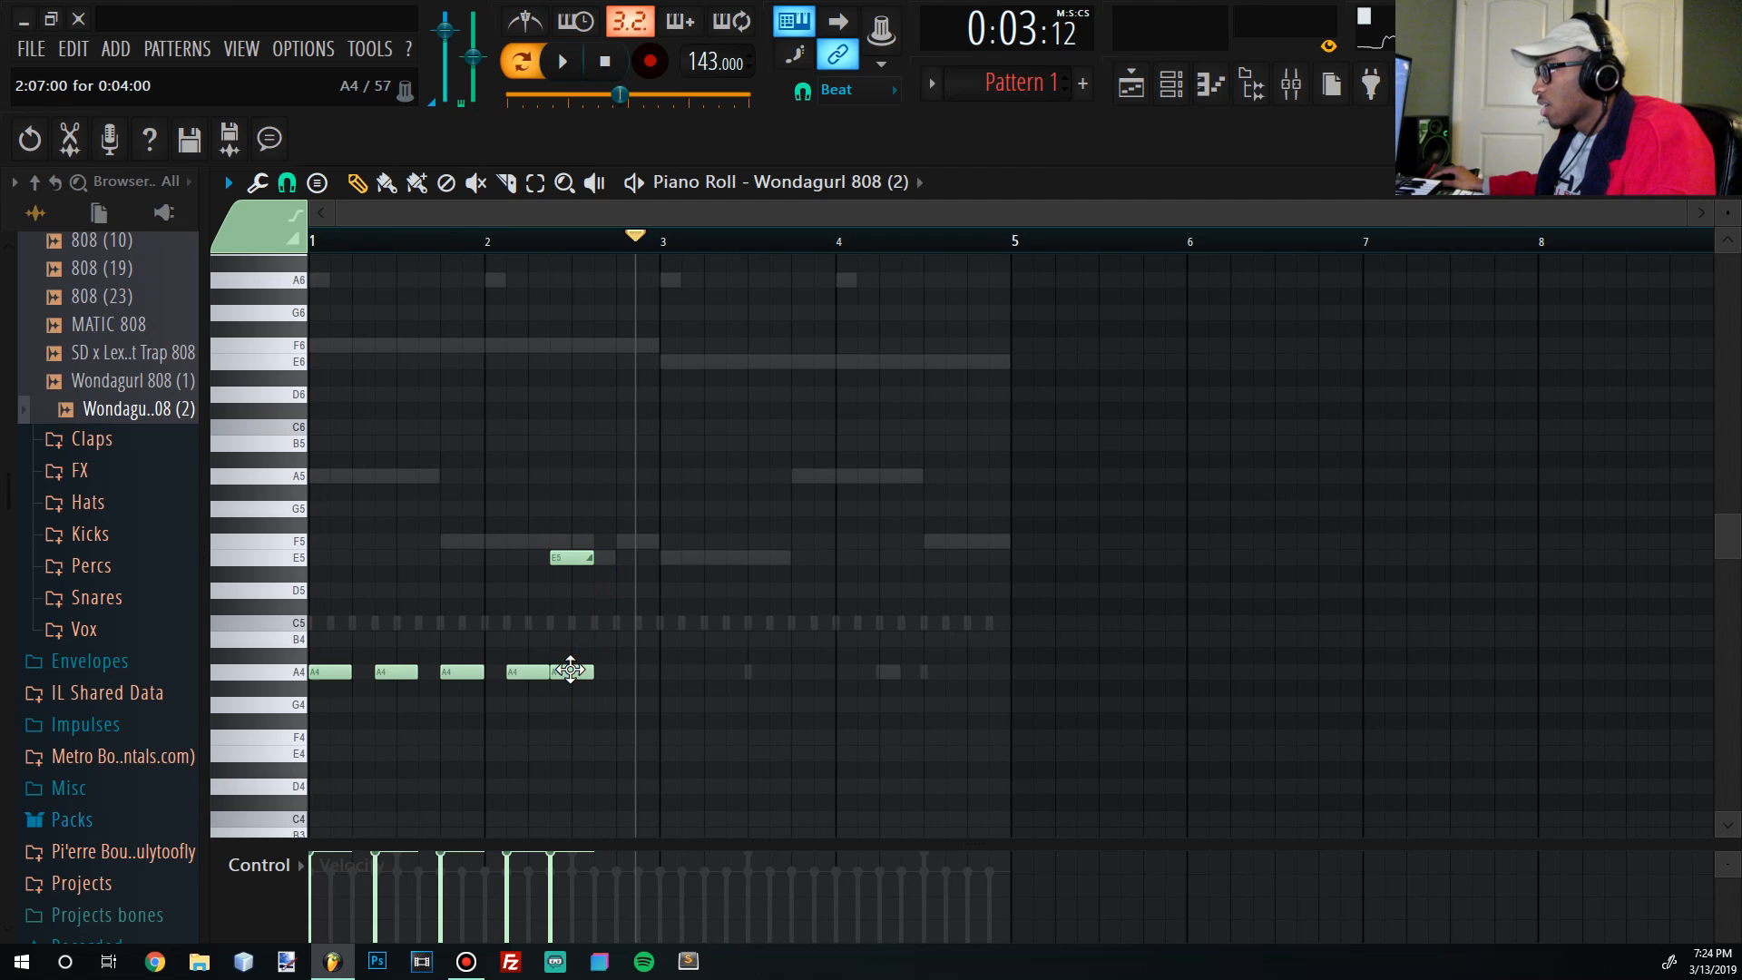
# Split the A4 note at 2:07 into two 2-step notes and shorten the E5 slide note above it to 2 steps.
pyautogui.press('space')
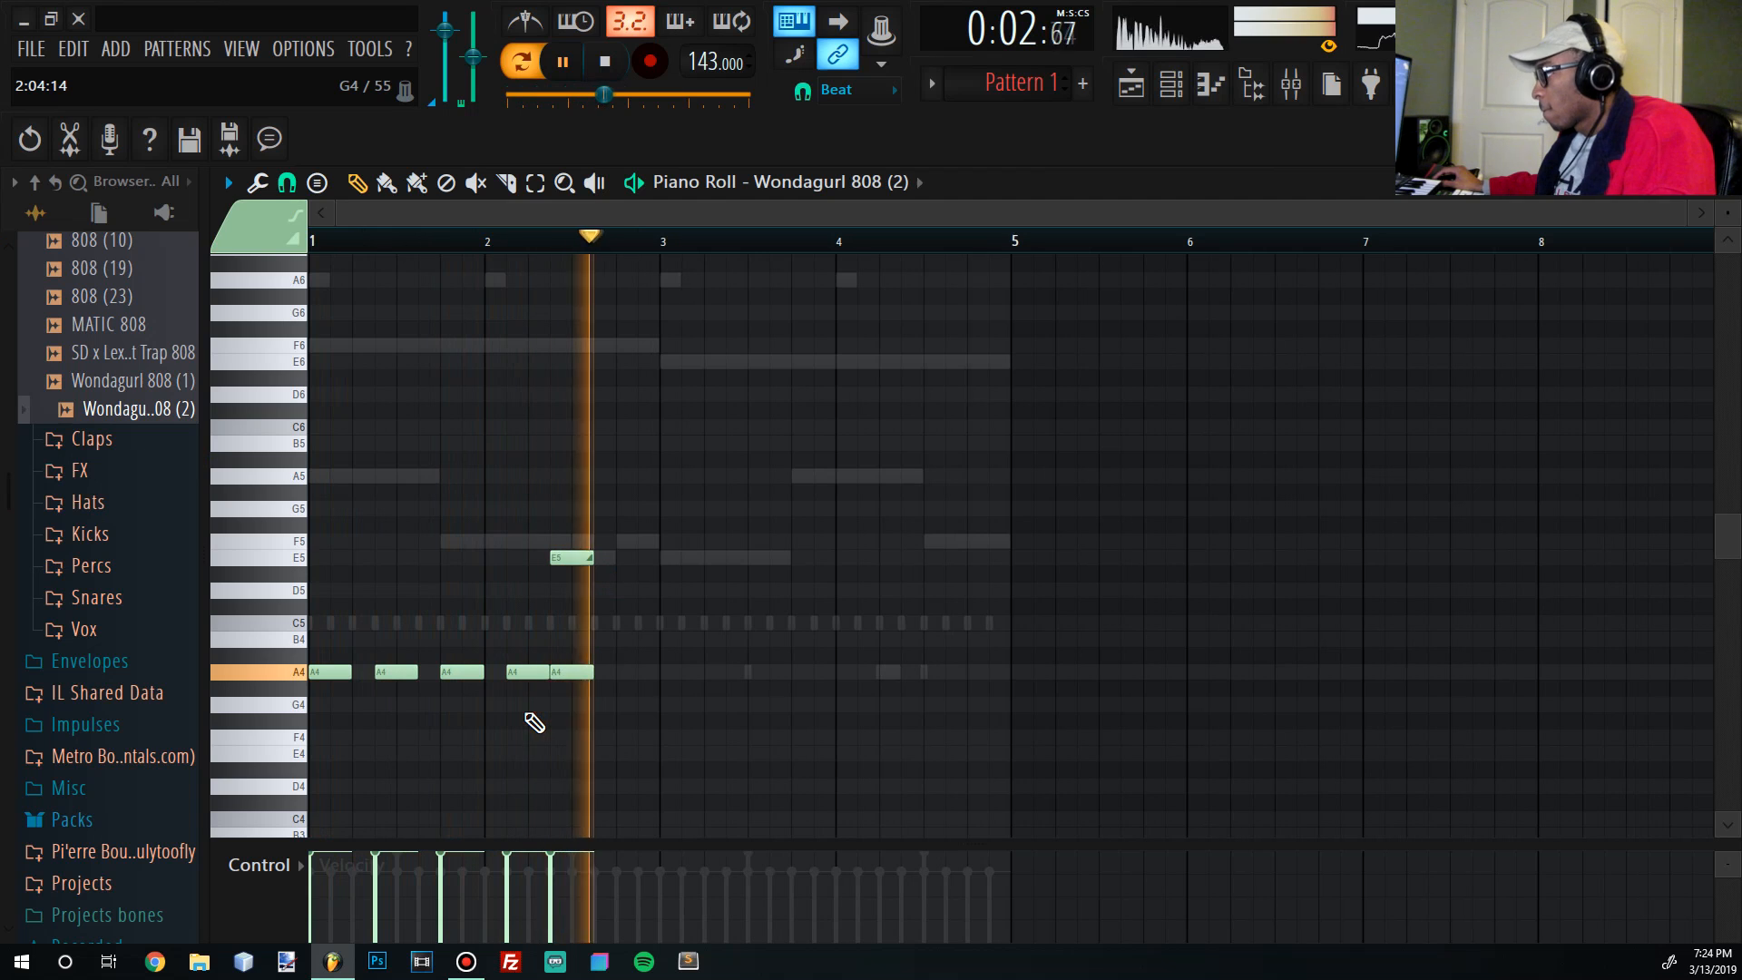
pyautogui.press('space')
pyautogui.scroll(3, 591, 659)
pyautogui.press('space')
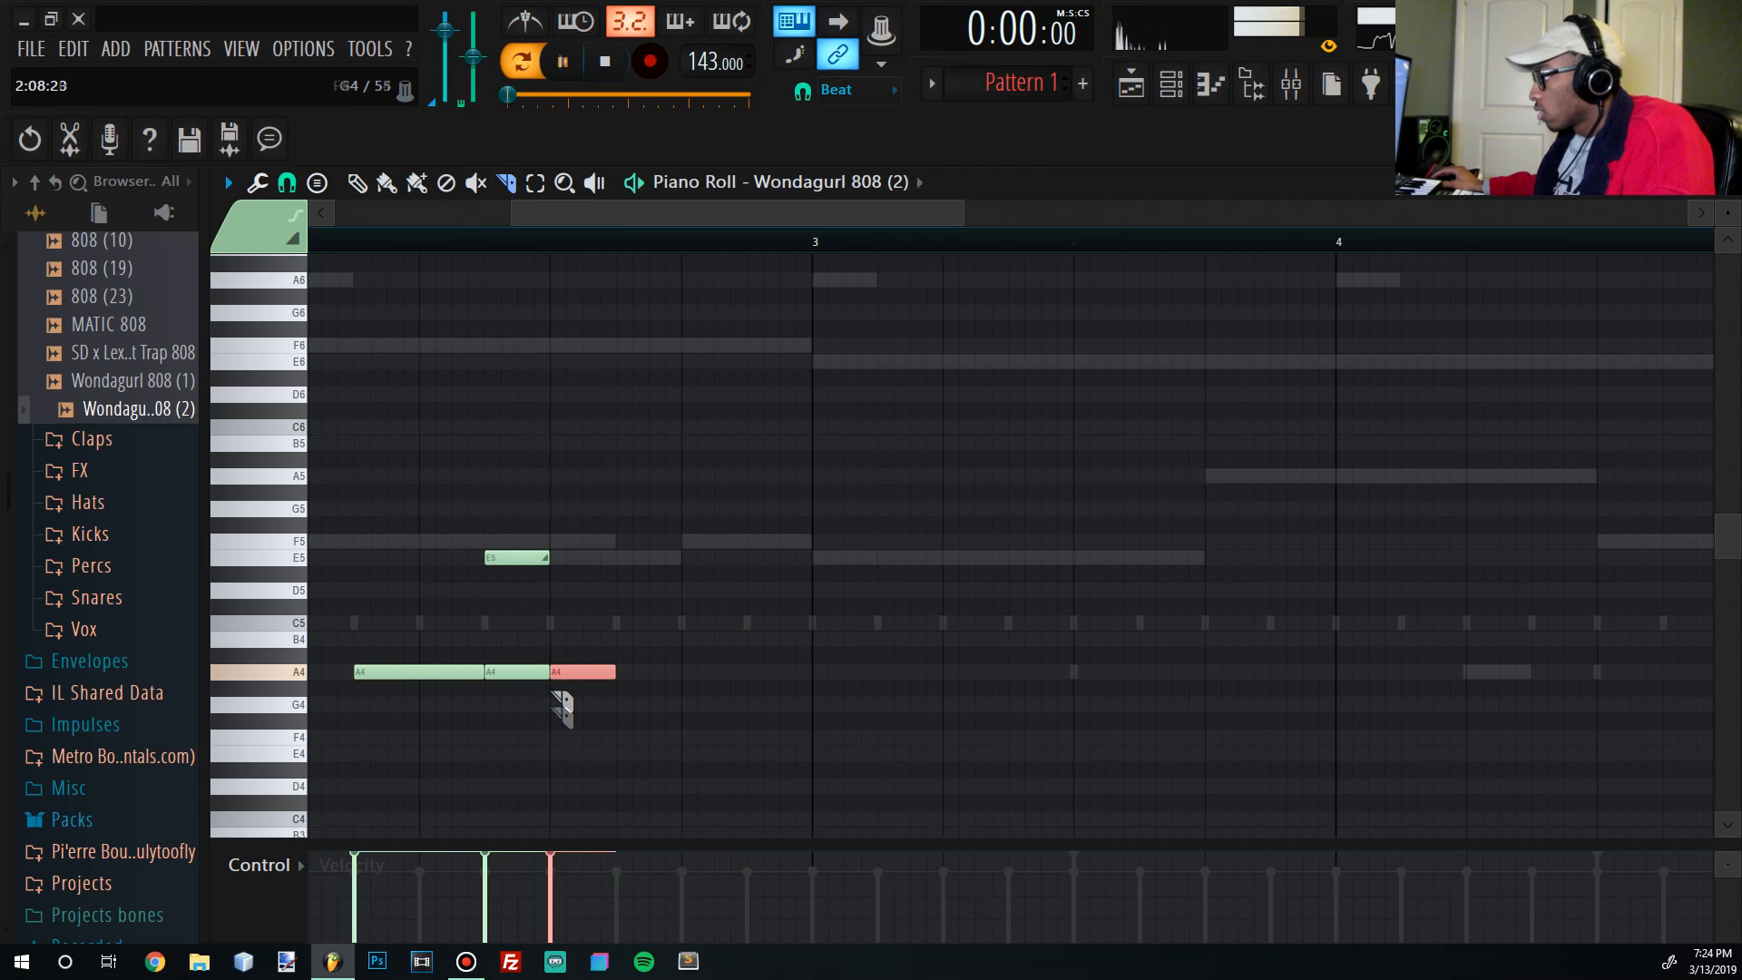
pyautogui.scroll(-3, 550, 692)
pyautogui.click(564, 61)
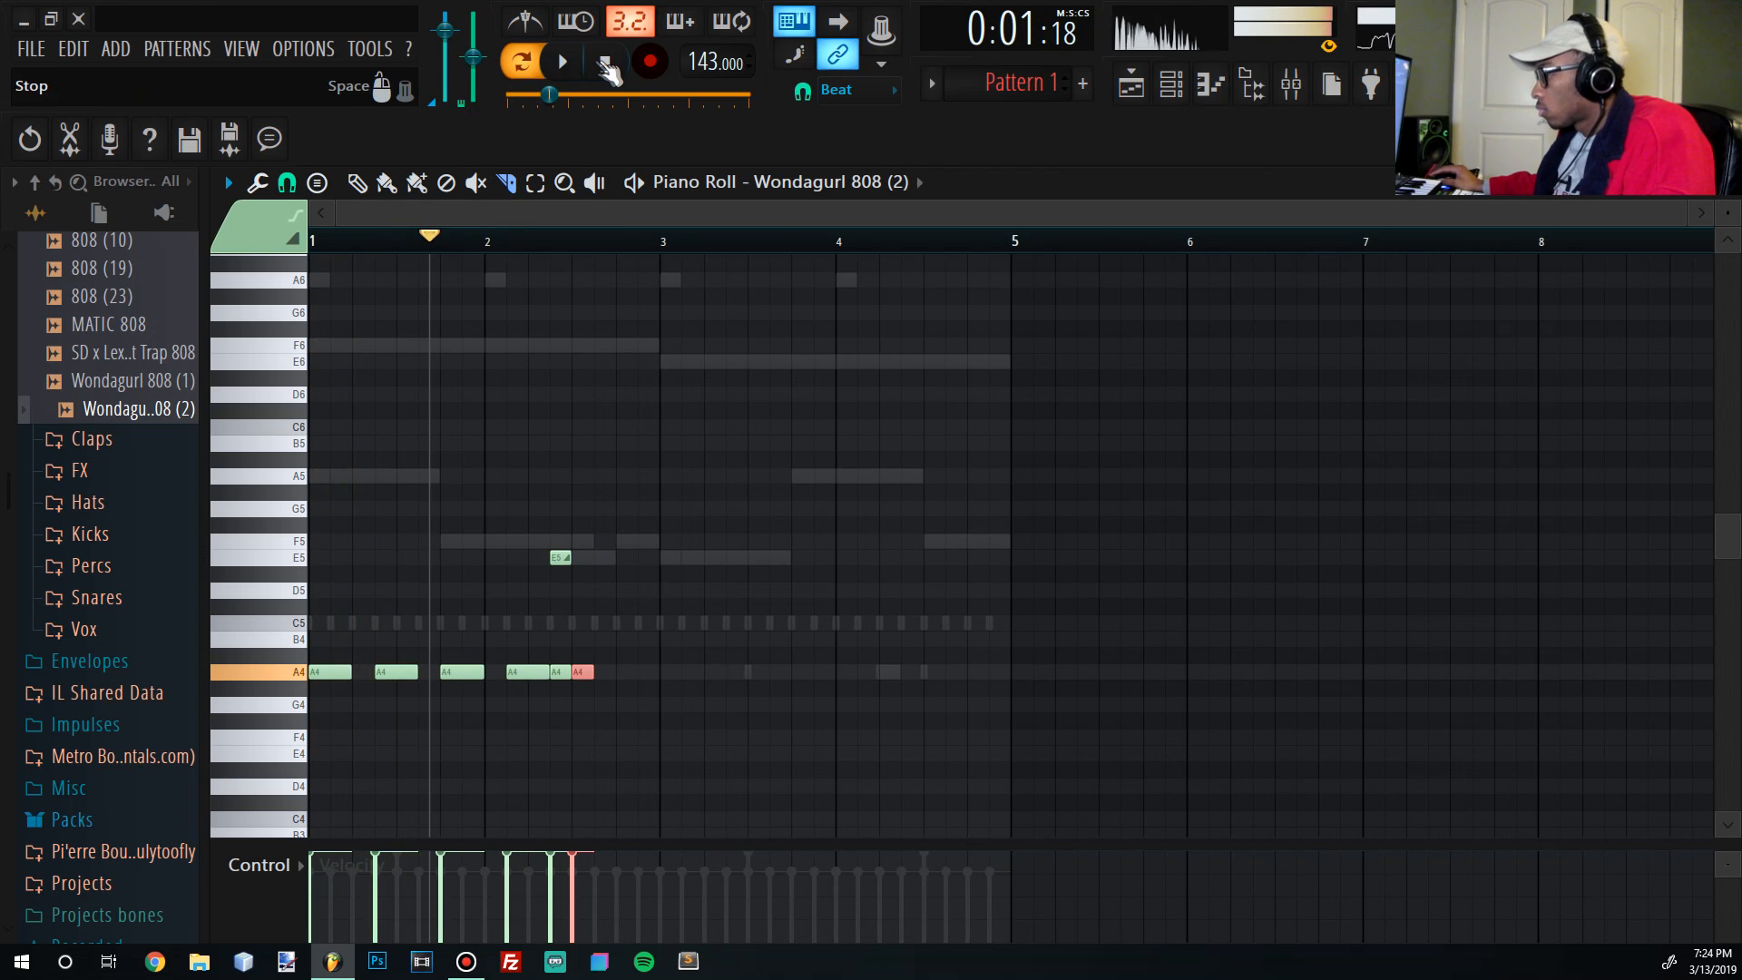
# Mute the Omnisphere and Container channels in the channel rack and play the pattern.
pyautogui.click(1291, 84)
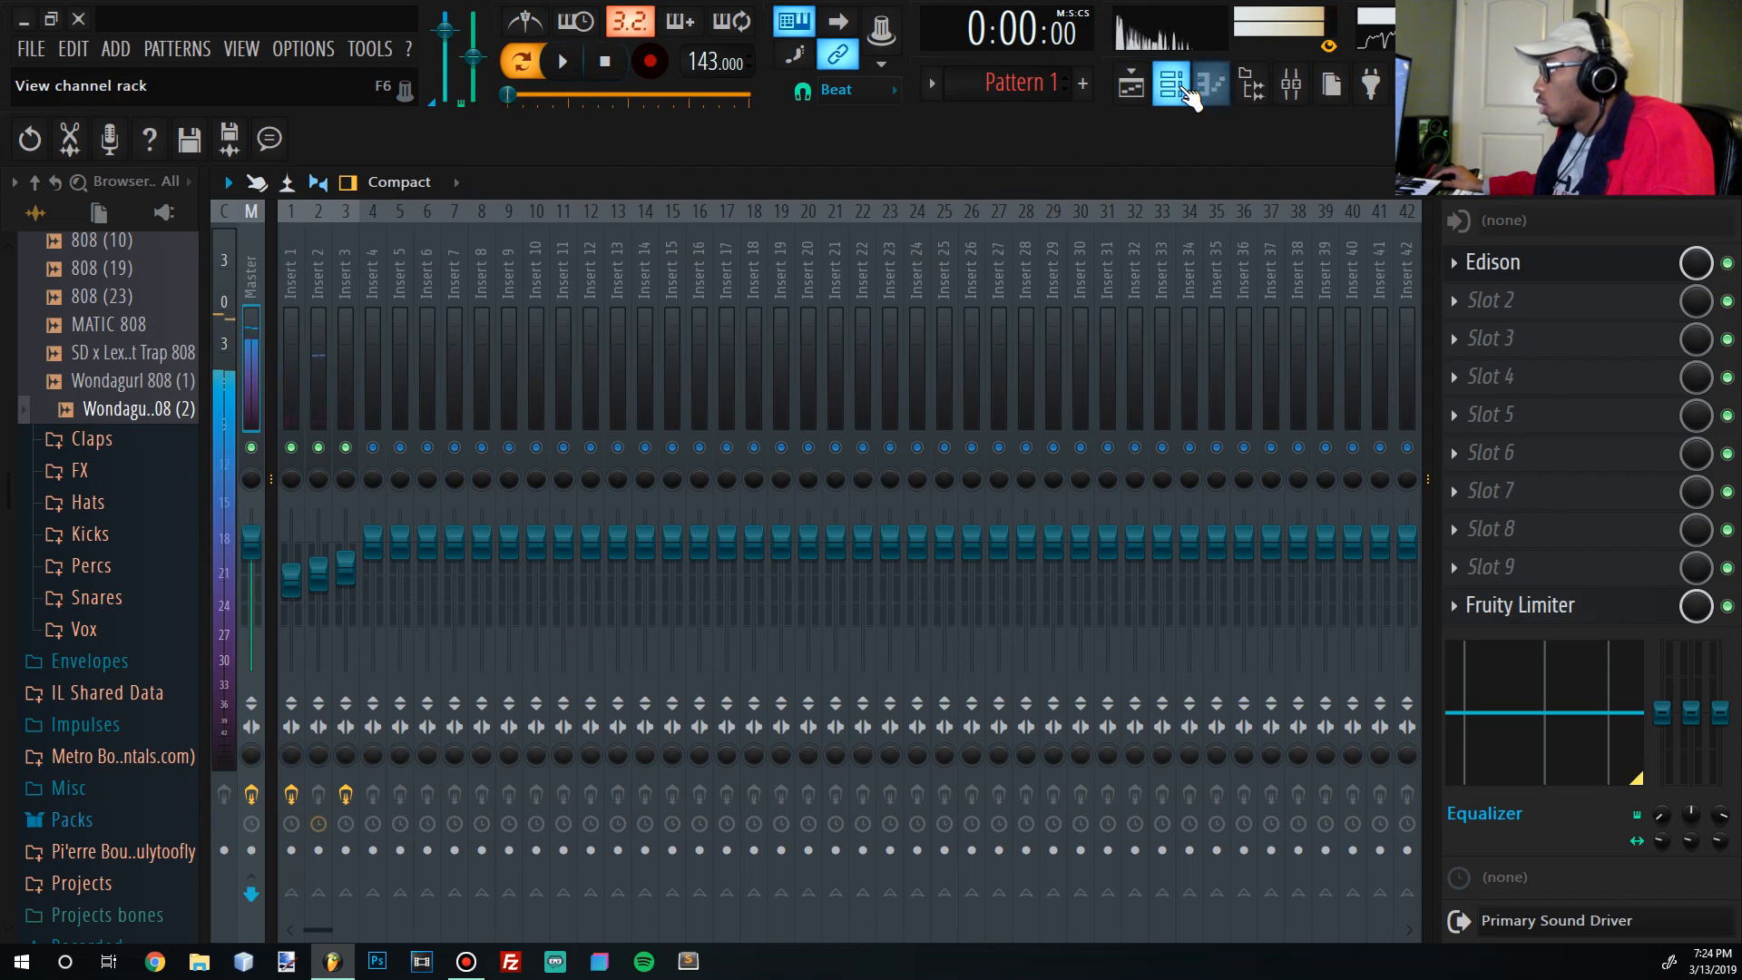
pyautogui.click(1186, 91)
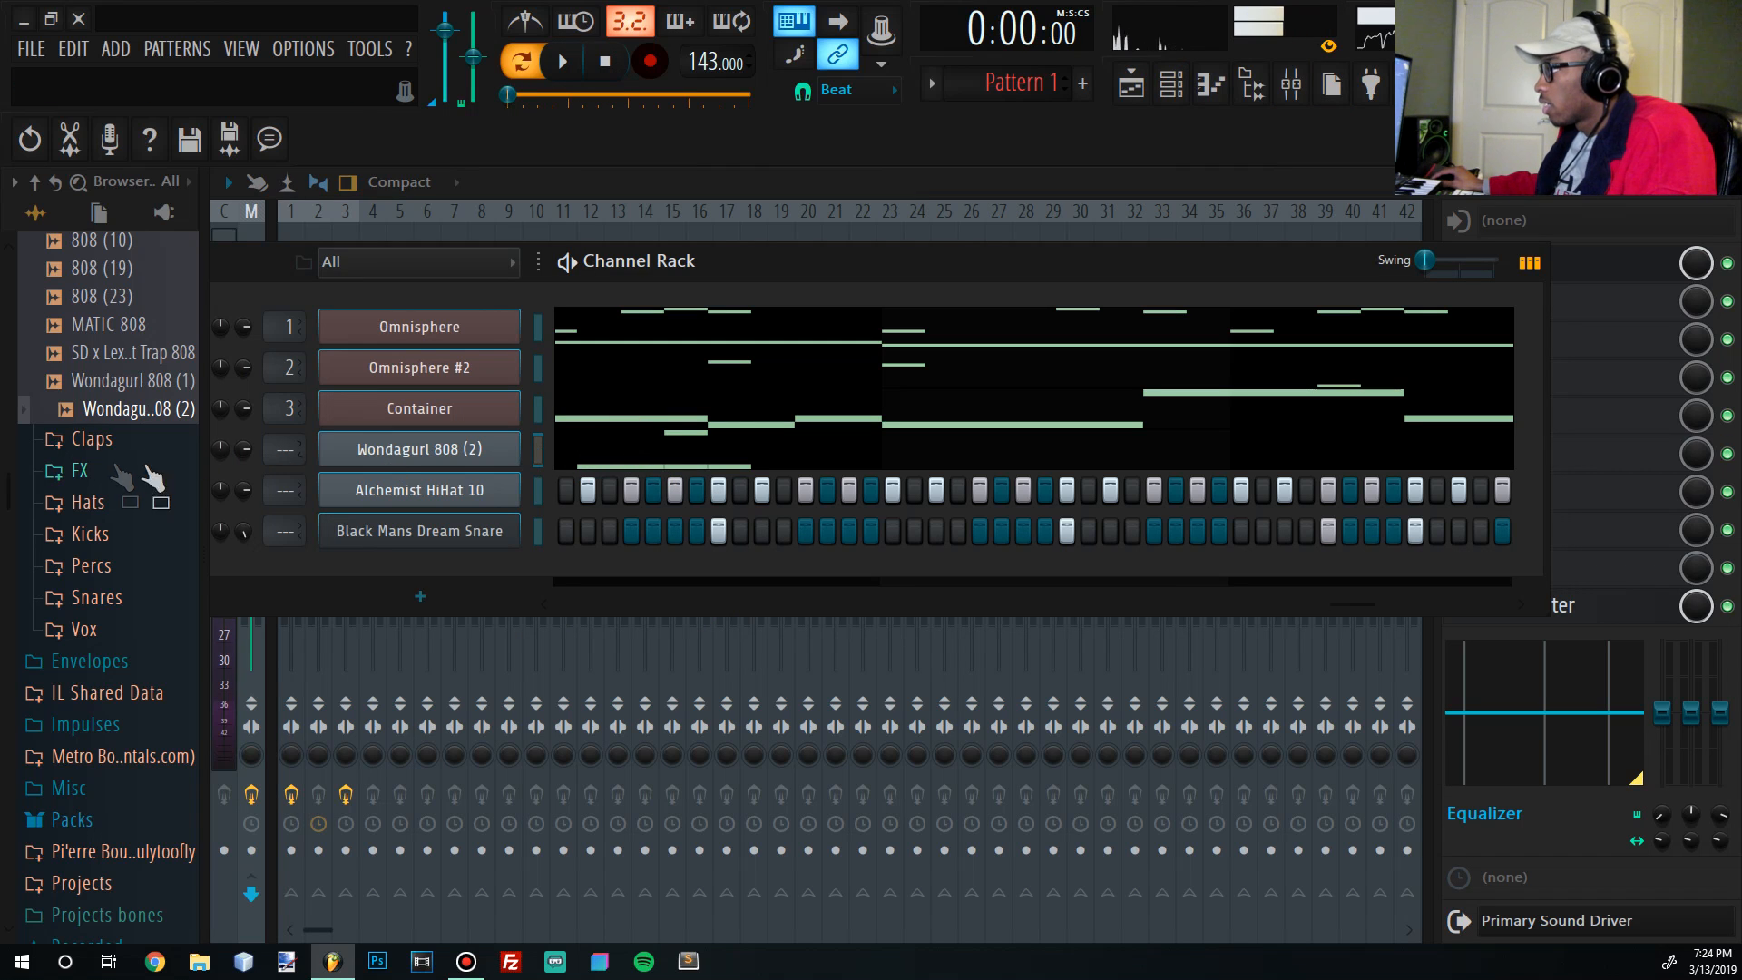
pyautogui.moveTo(393, 295); pyautogui.dragTo(532, 287)
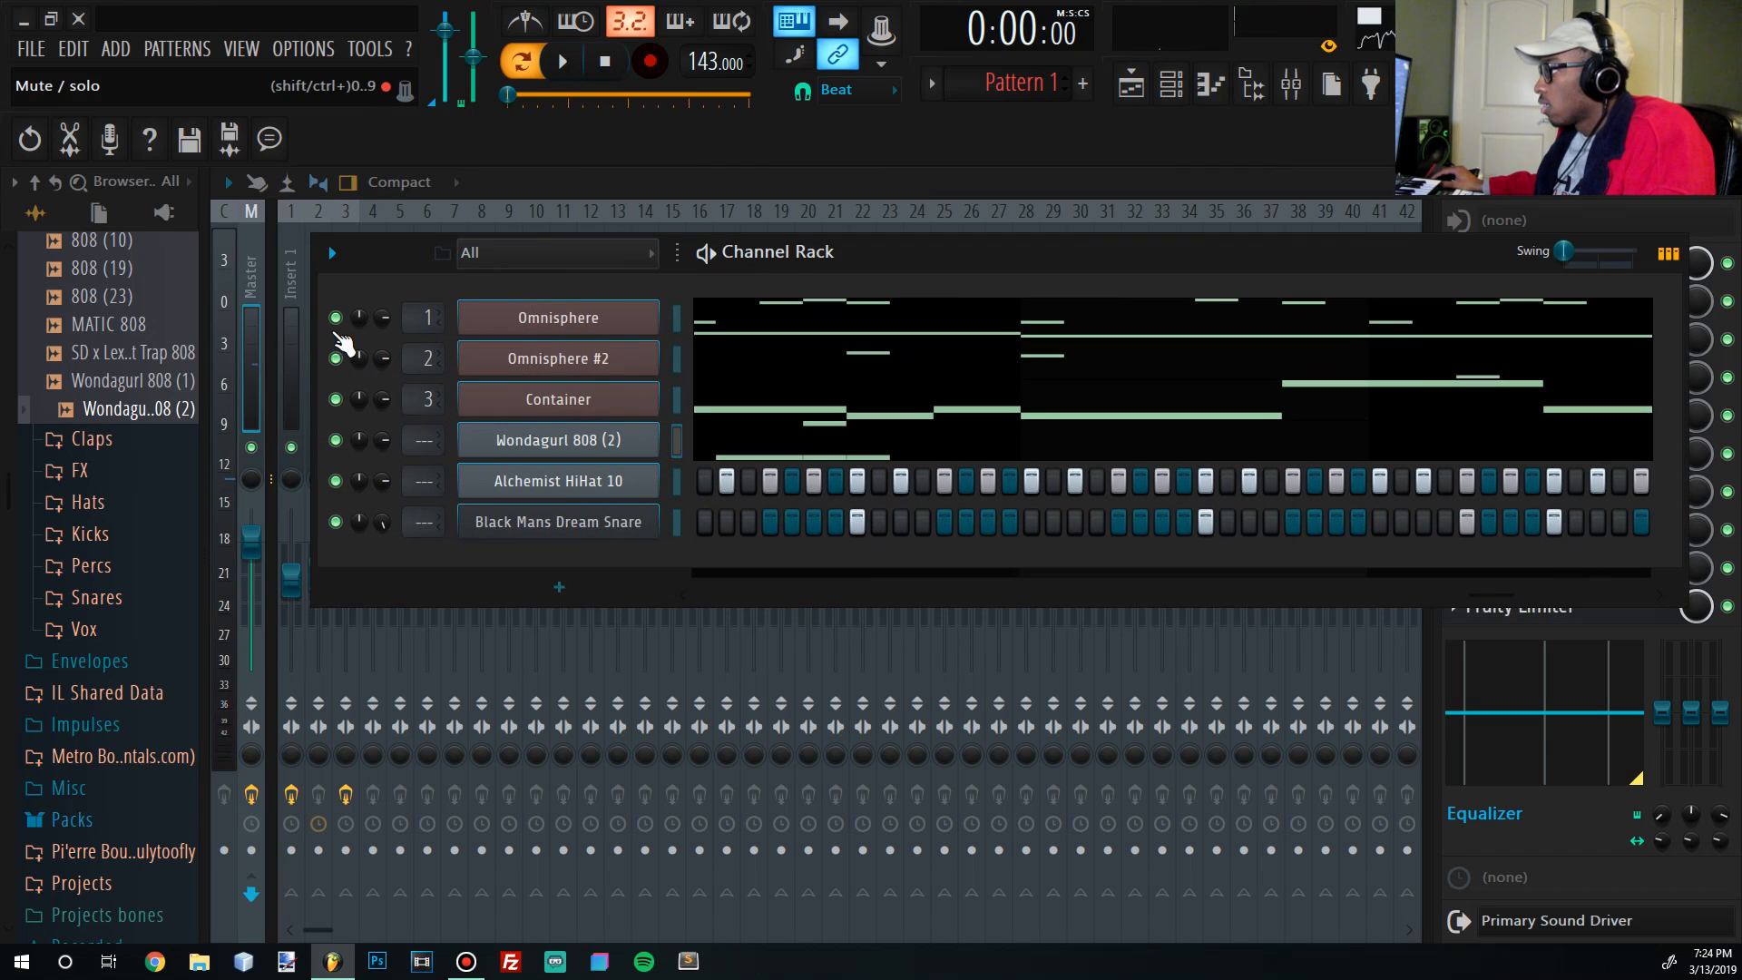
pyautogui.click(337, 397)
pyautogui.press('space')
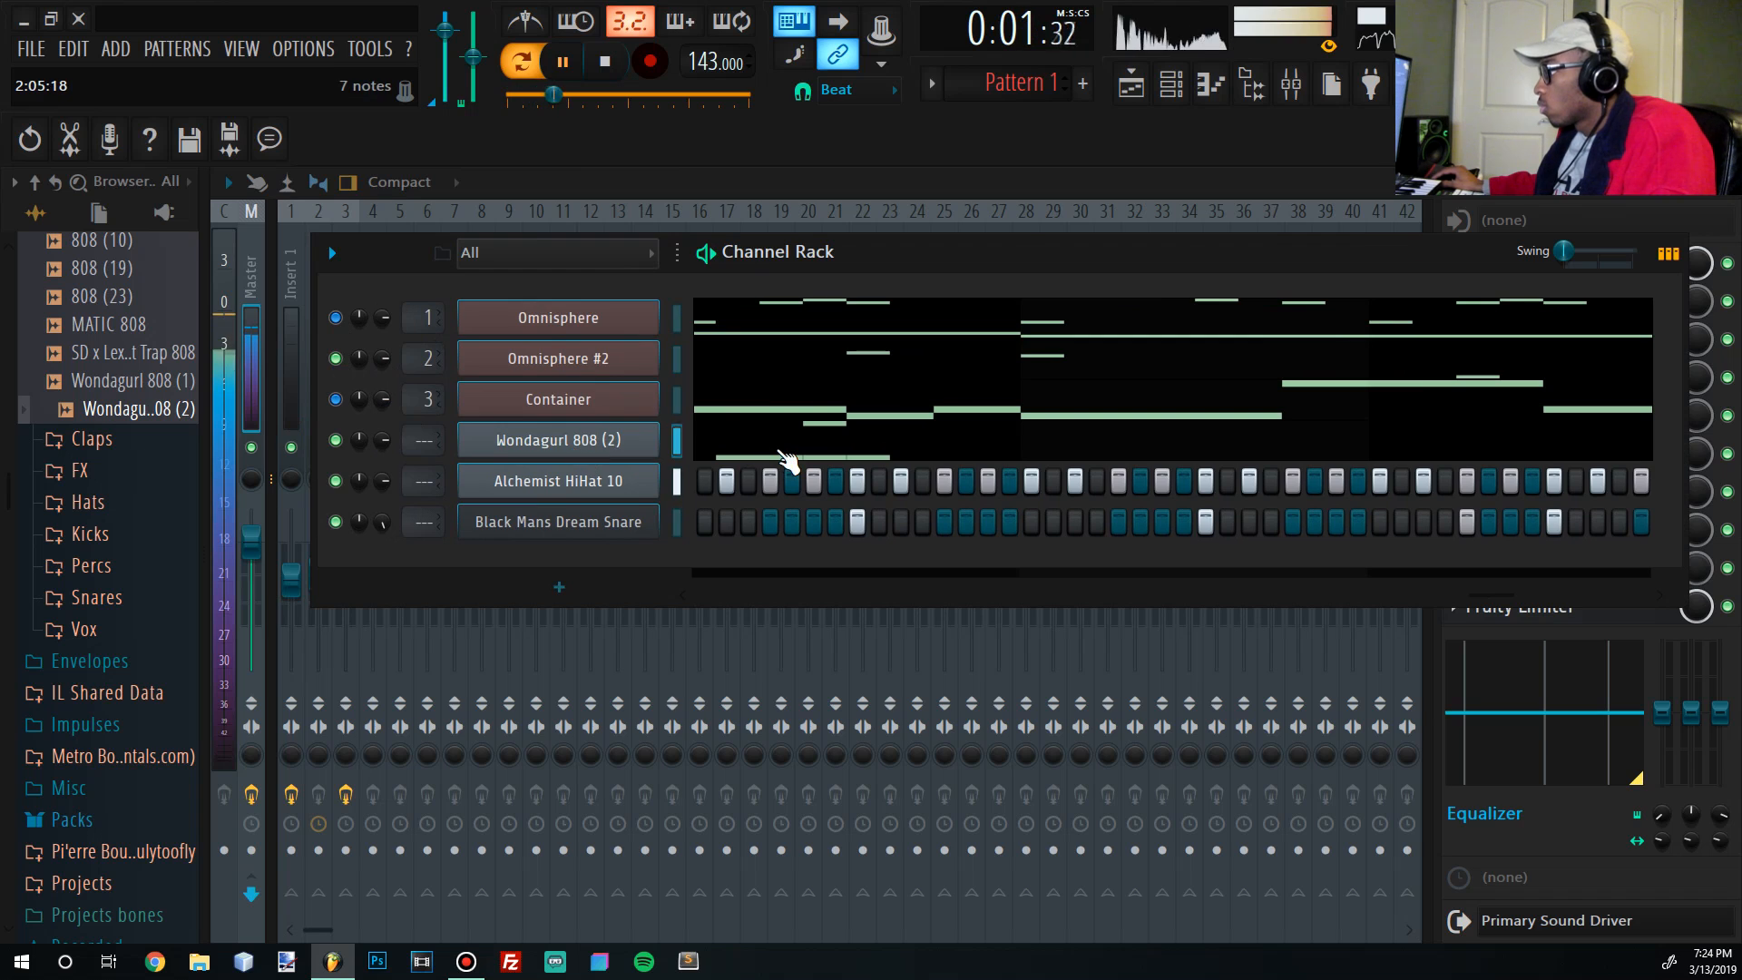
# Reopen the Wondagurl 808 (2) notes, lengthen the E5 slide and A4 notes at 2:07 to 4 steps with the last A4 note at 2:11.
pyautogui.click(786, 458)
pyautogui.press('space')
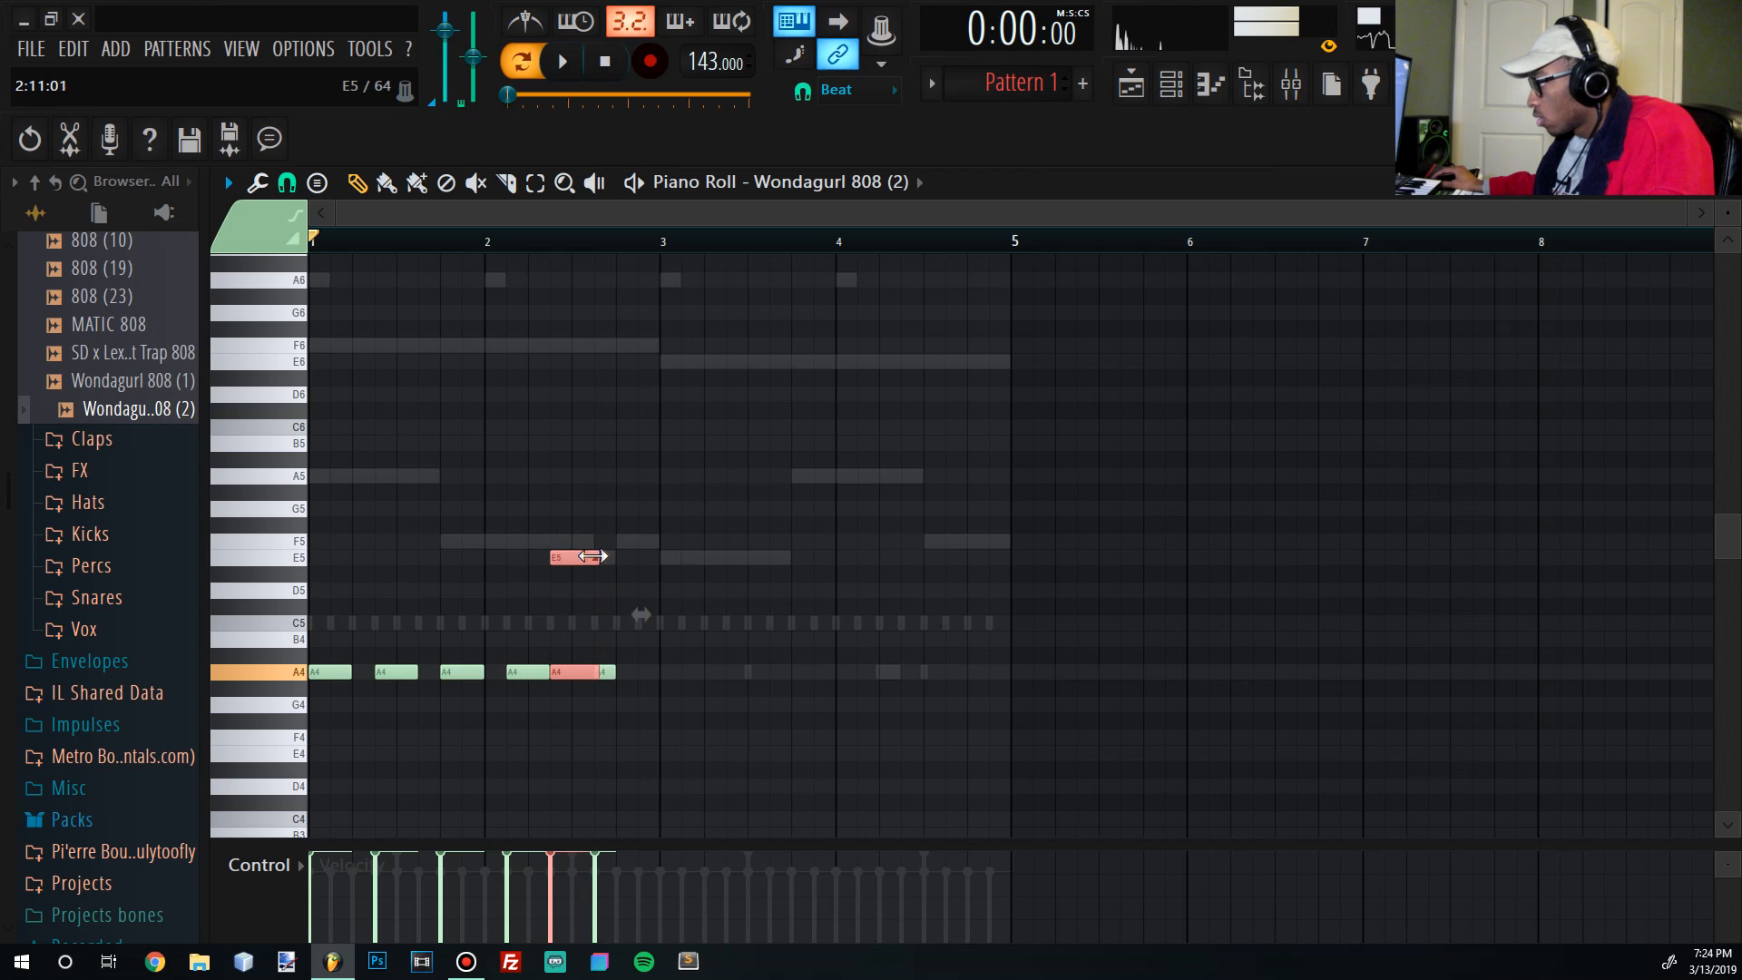
pyautogui.keyDown('ctrl'); pyautogui.click(634, 522); pyautogui.keyUp('ctrl')
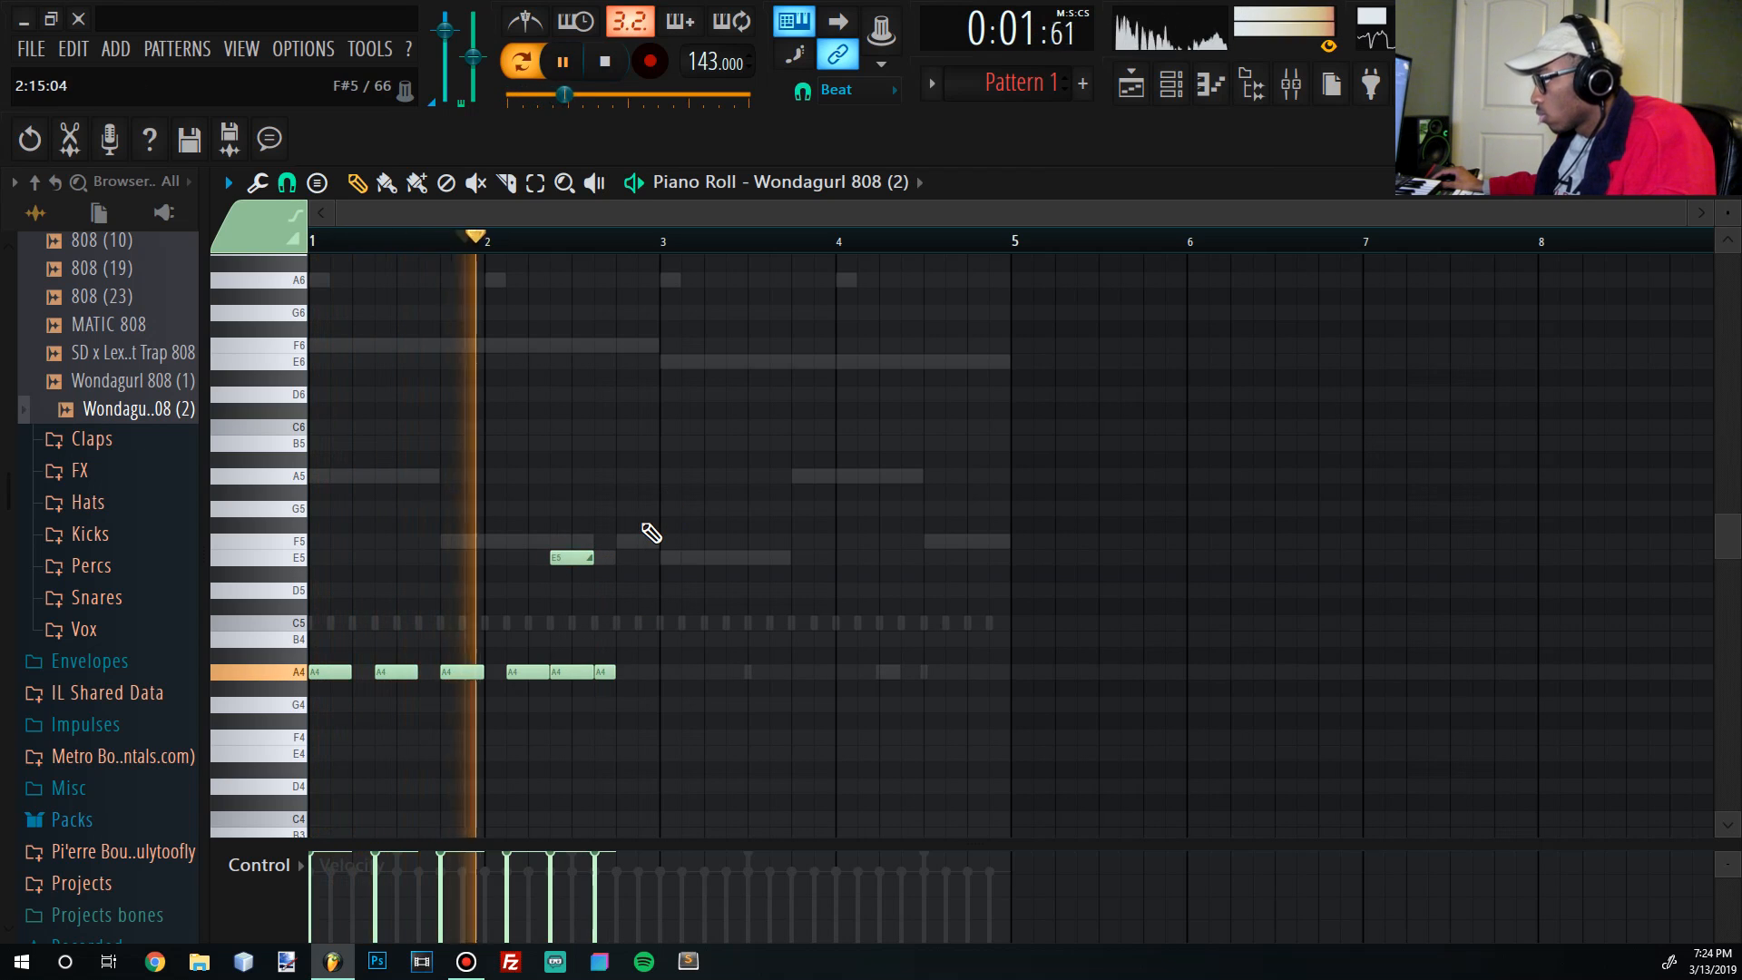
pyautogui.press('space')
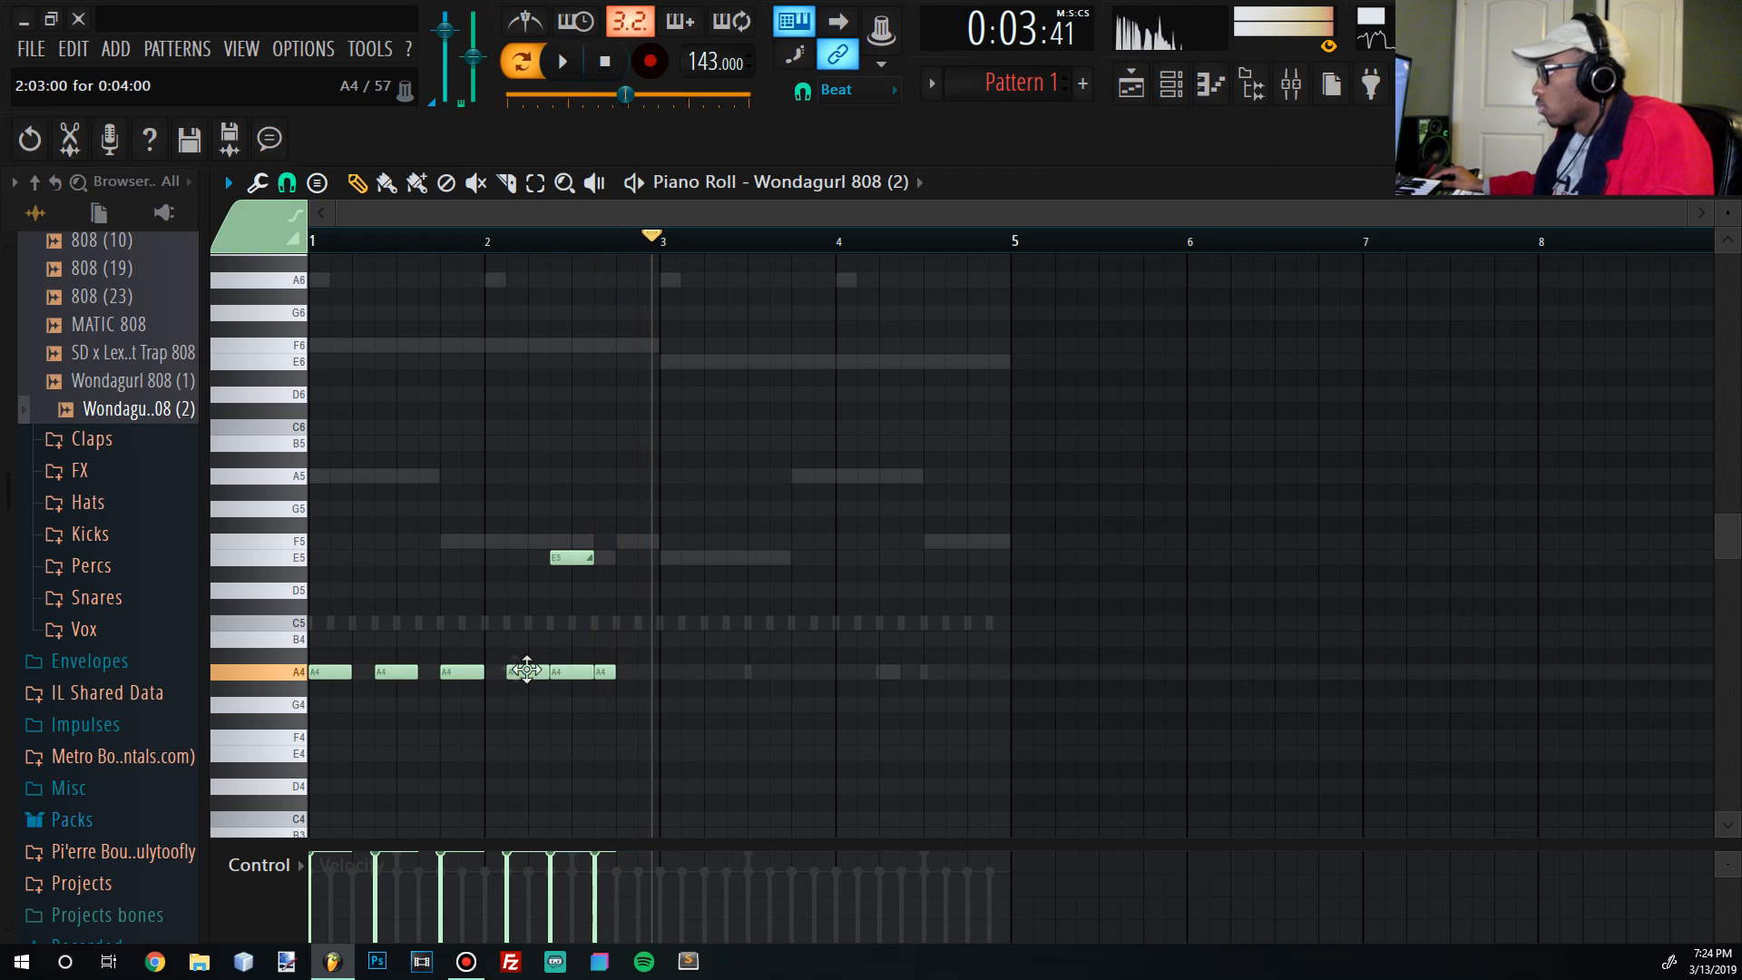
pyautogui.press('space')
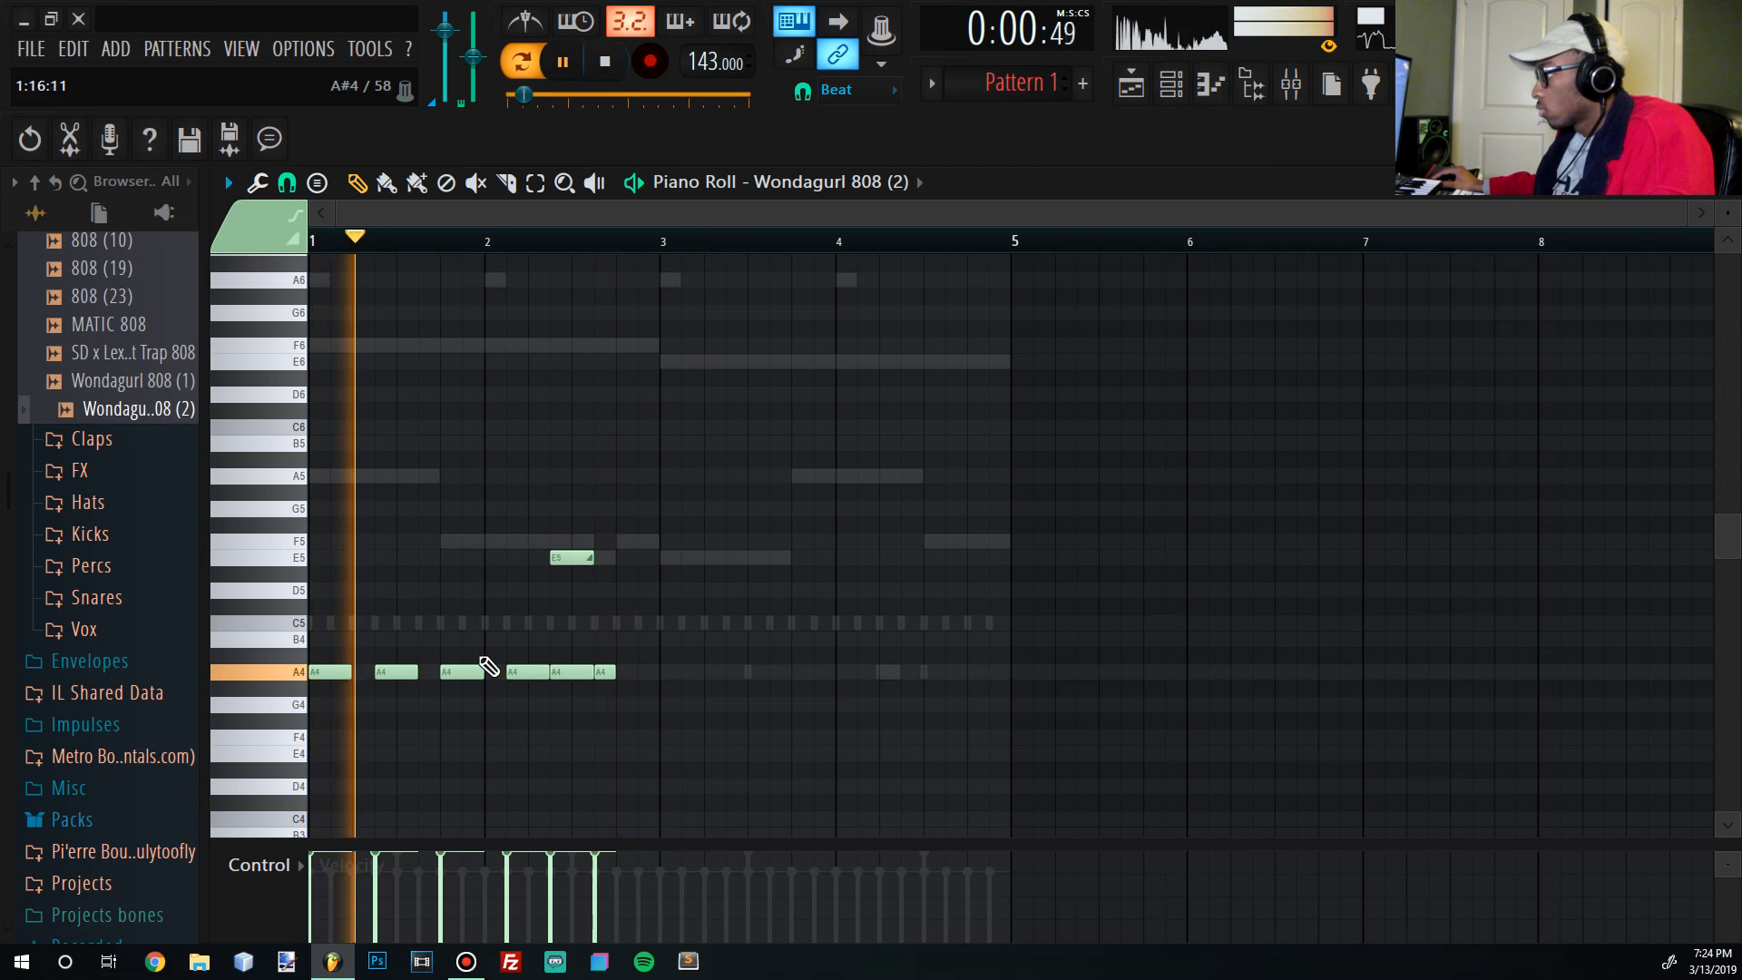
pyautogui.press('space')
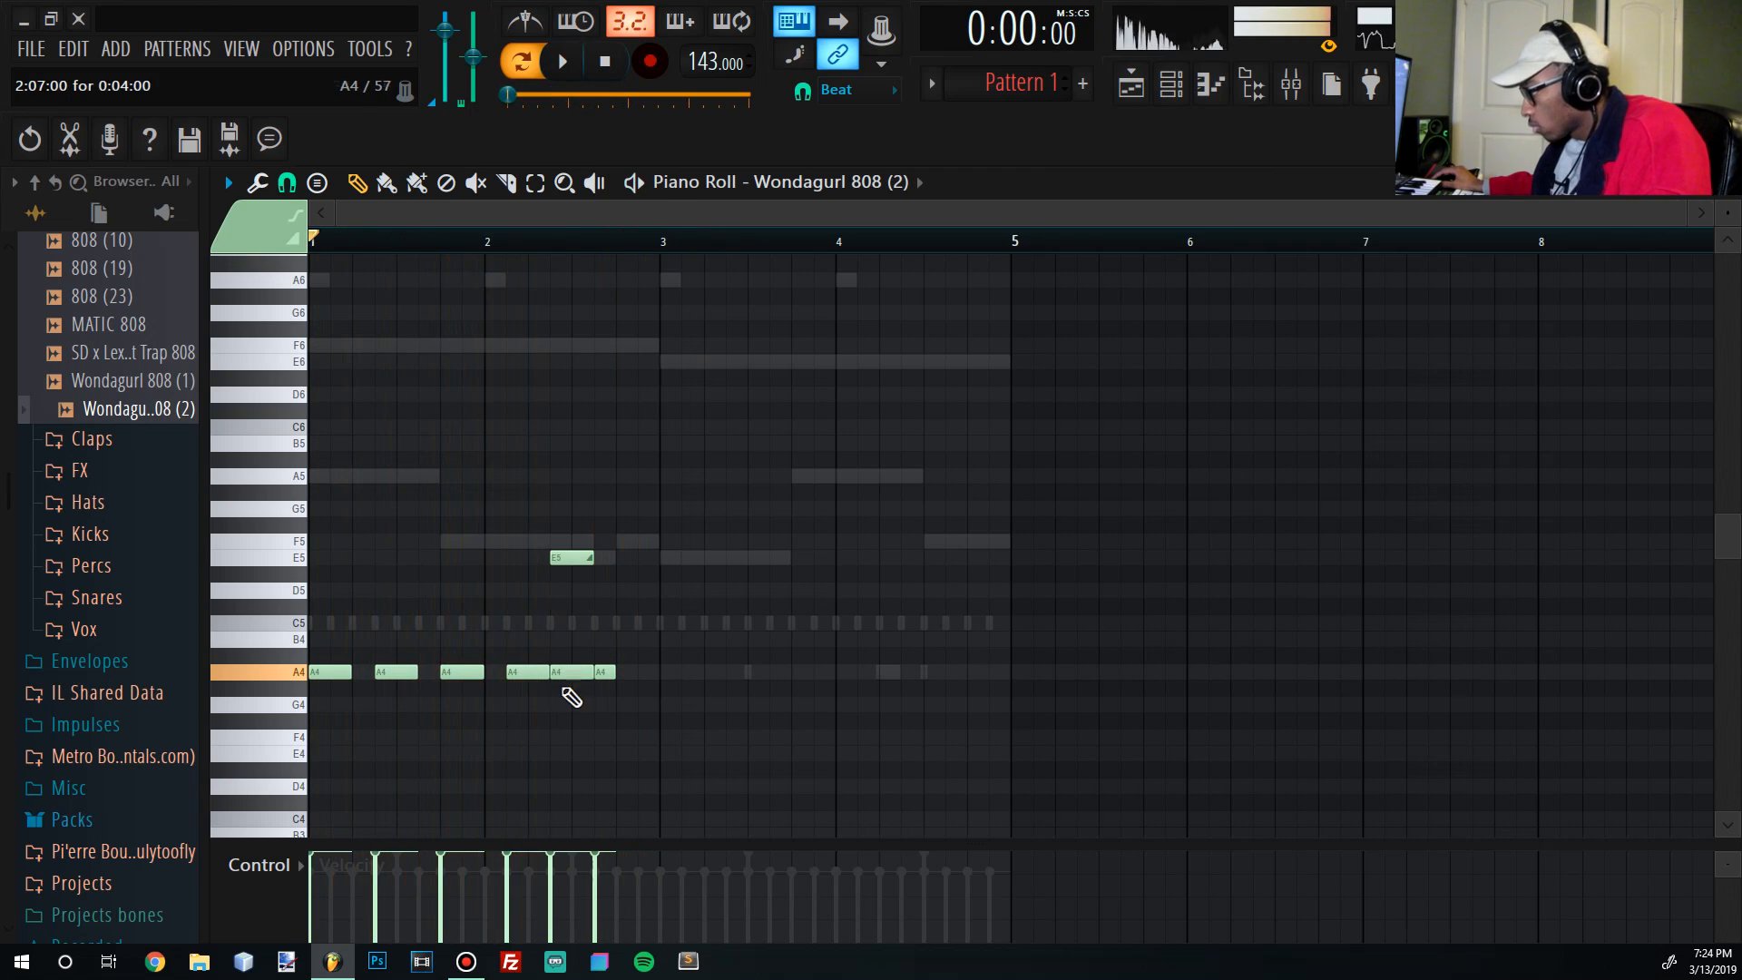
# Split the A4 note at 2:03 in half and shift the E5 slide and last two A4 notes so they start at 2:09.
pyautogui.scroll(3, 552, 680)
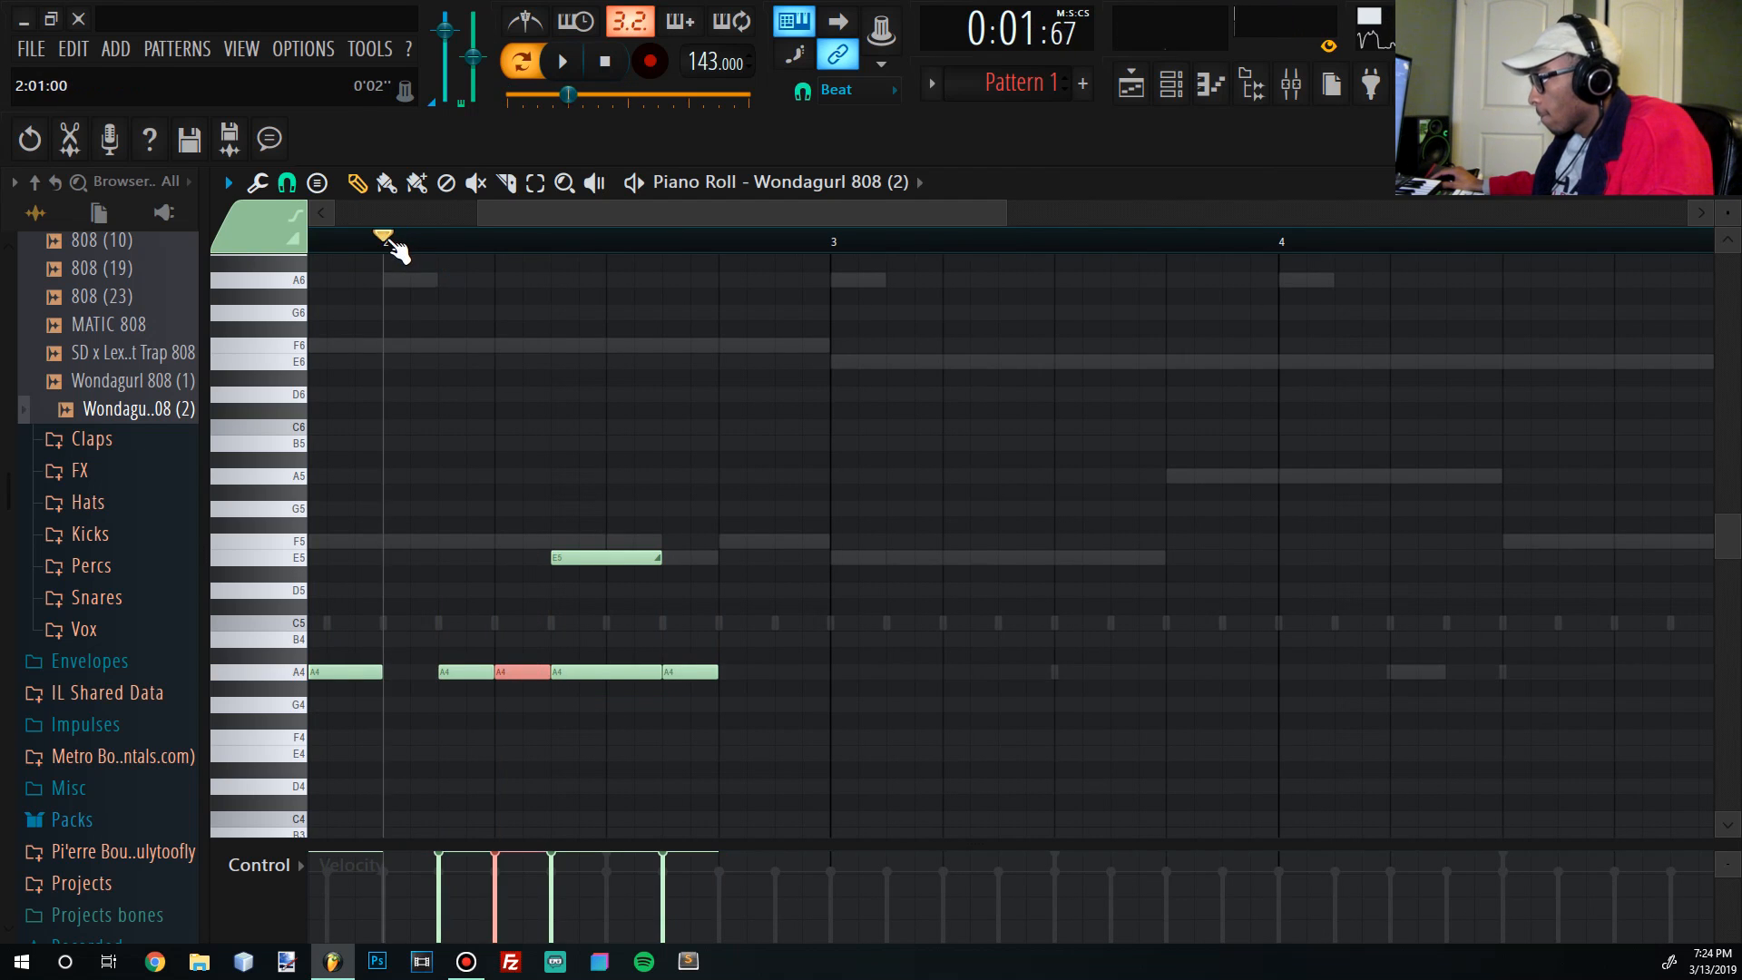
pyautogui.press('space')
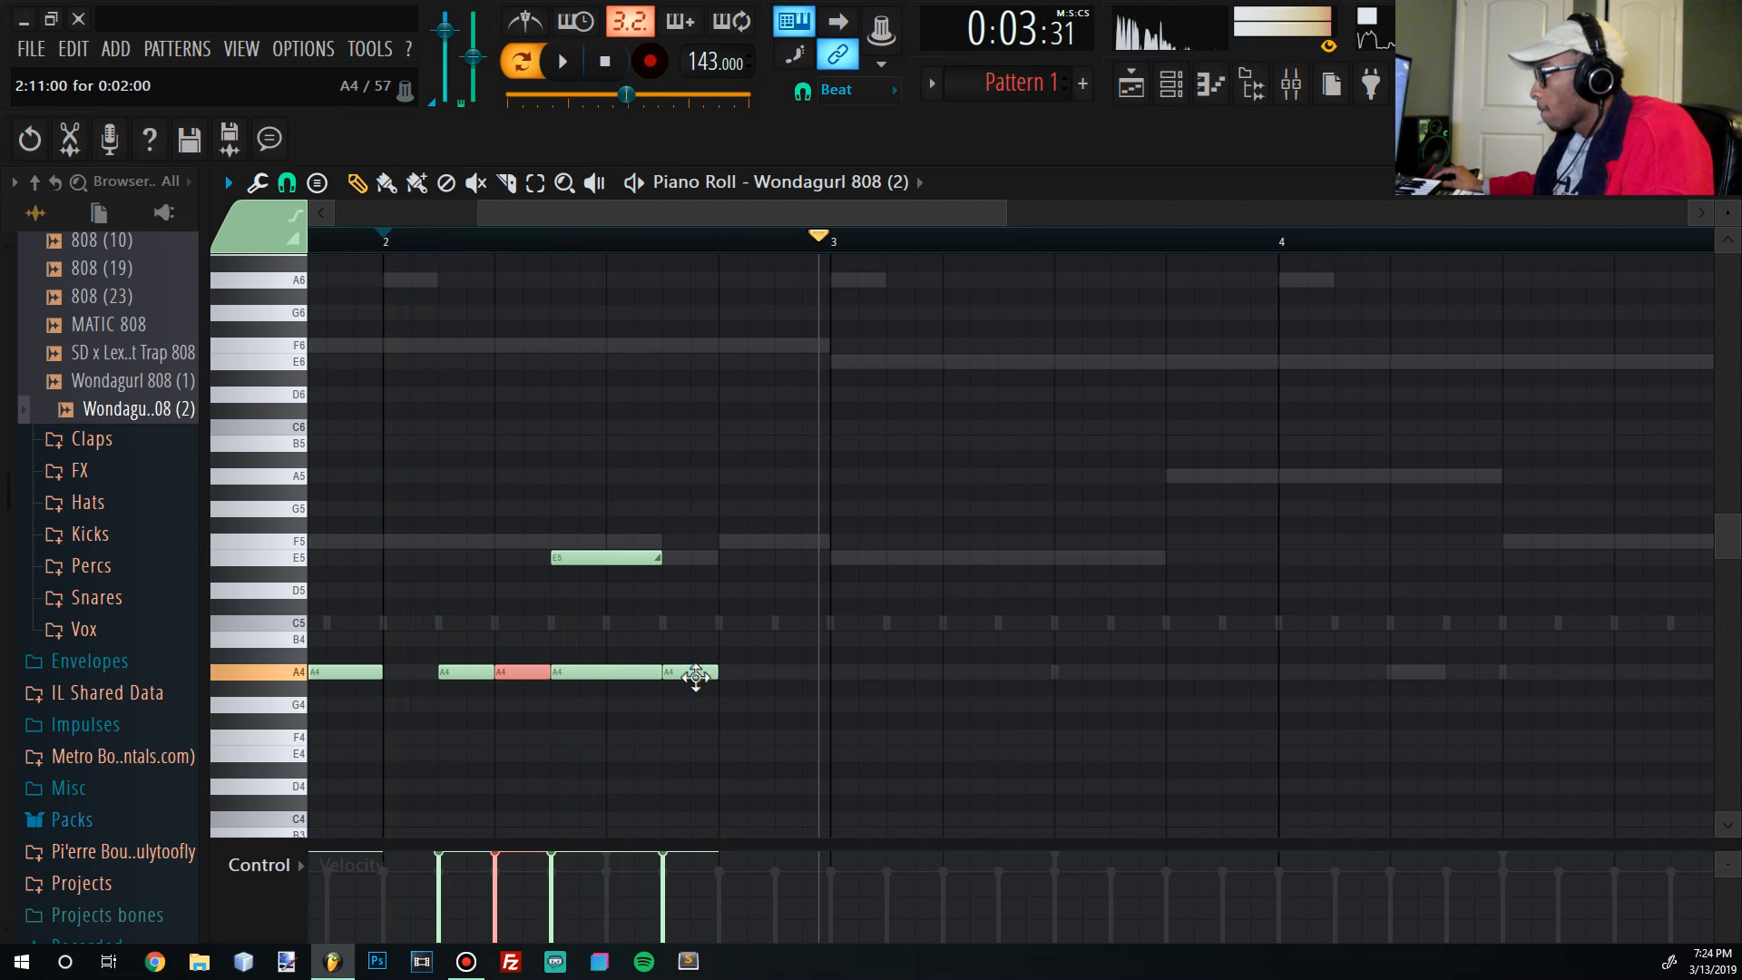
pyautogui.moveTo(710, 733); pyautogui.dragTo(659, 562)
pyautogui.press('space')
pyautogui.click(390, 240)
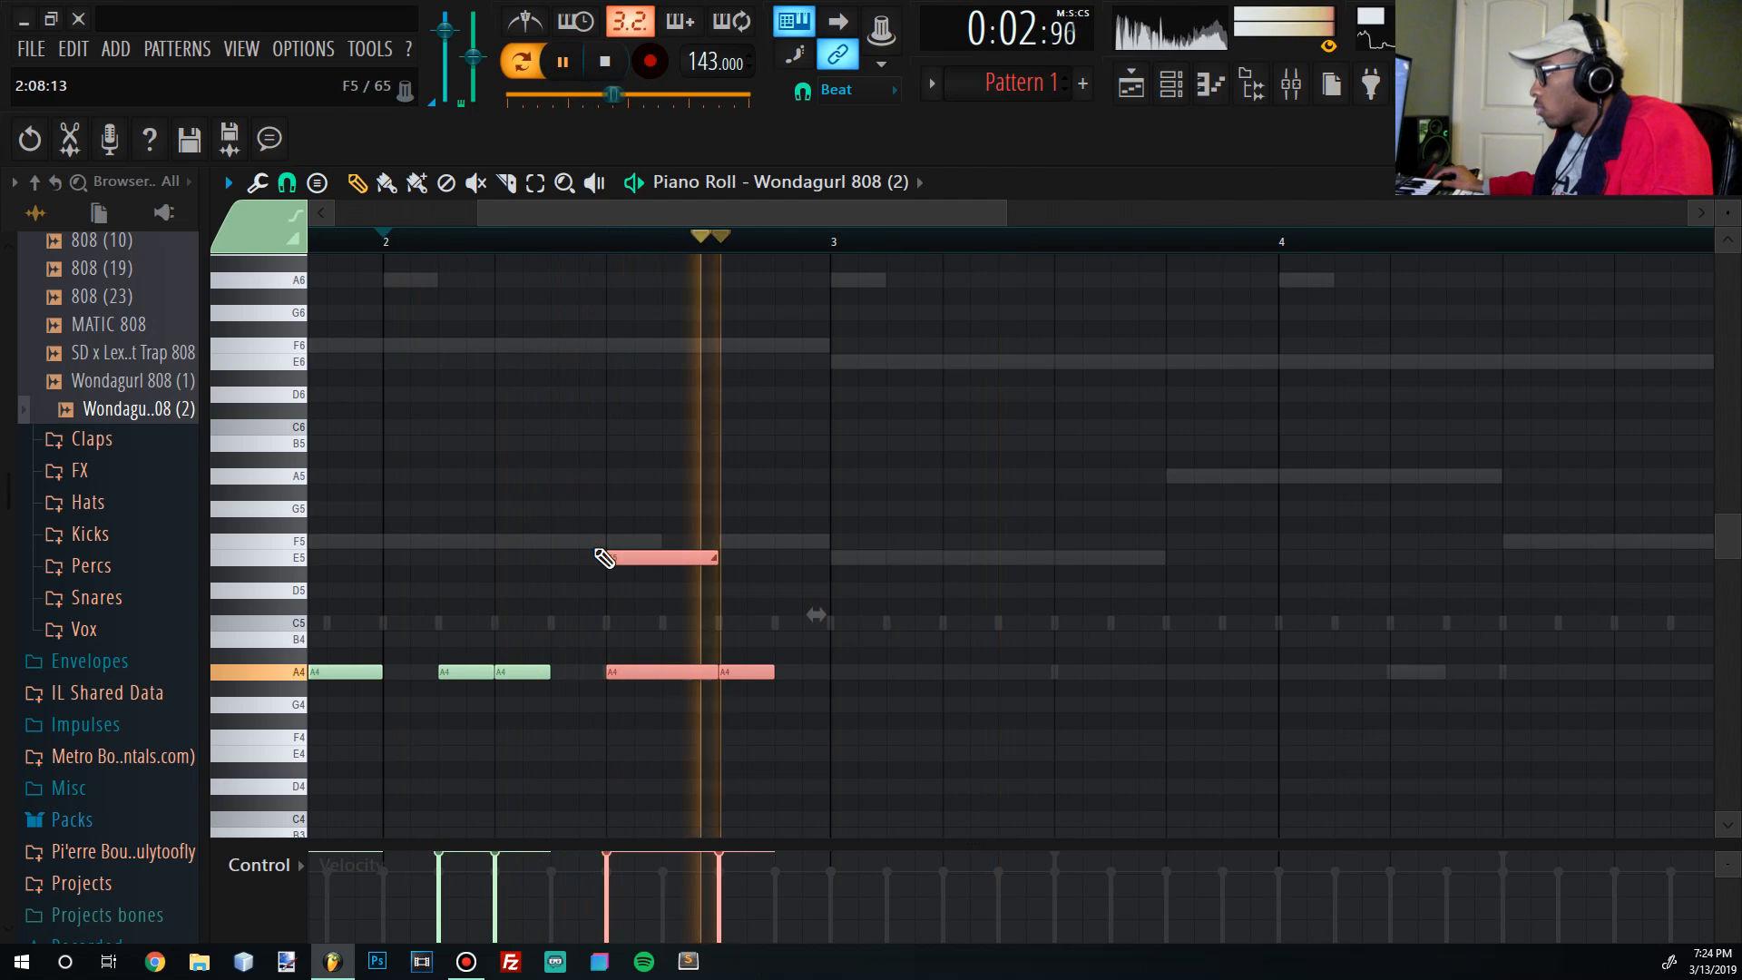
pyautogui.press('space')
# Try the E5 slide and A4 notes at 2:09 as 2 steps long, with the last A4 note starting at 2:11, and play the pattern.
pyautogui.click(729, 689)
pyautogui.moveTo(720, 711); pyautogui.dragTo(696, 538)
pyautogui.press('space')
pyautogui.scroll(-3, 665, 556)
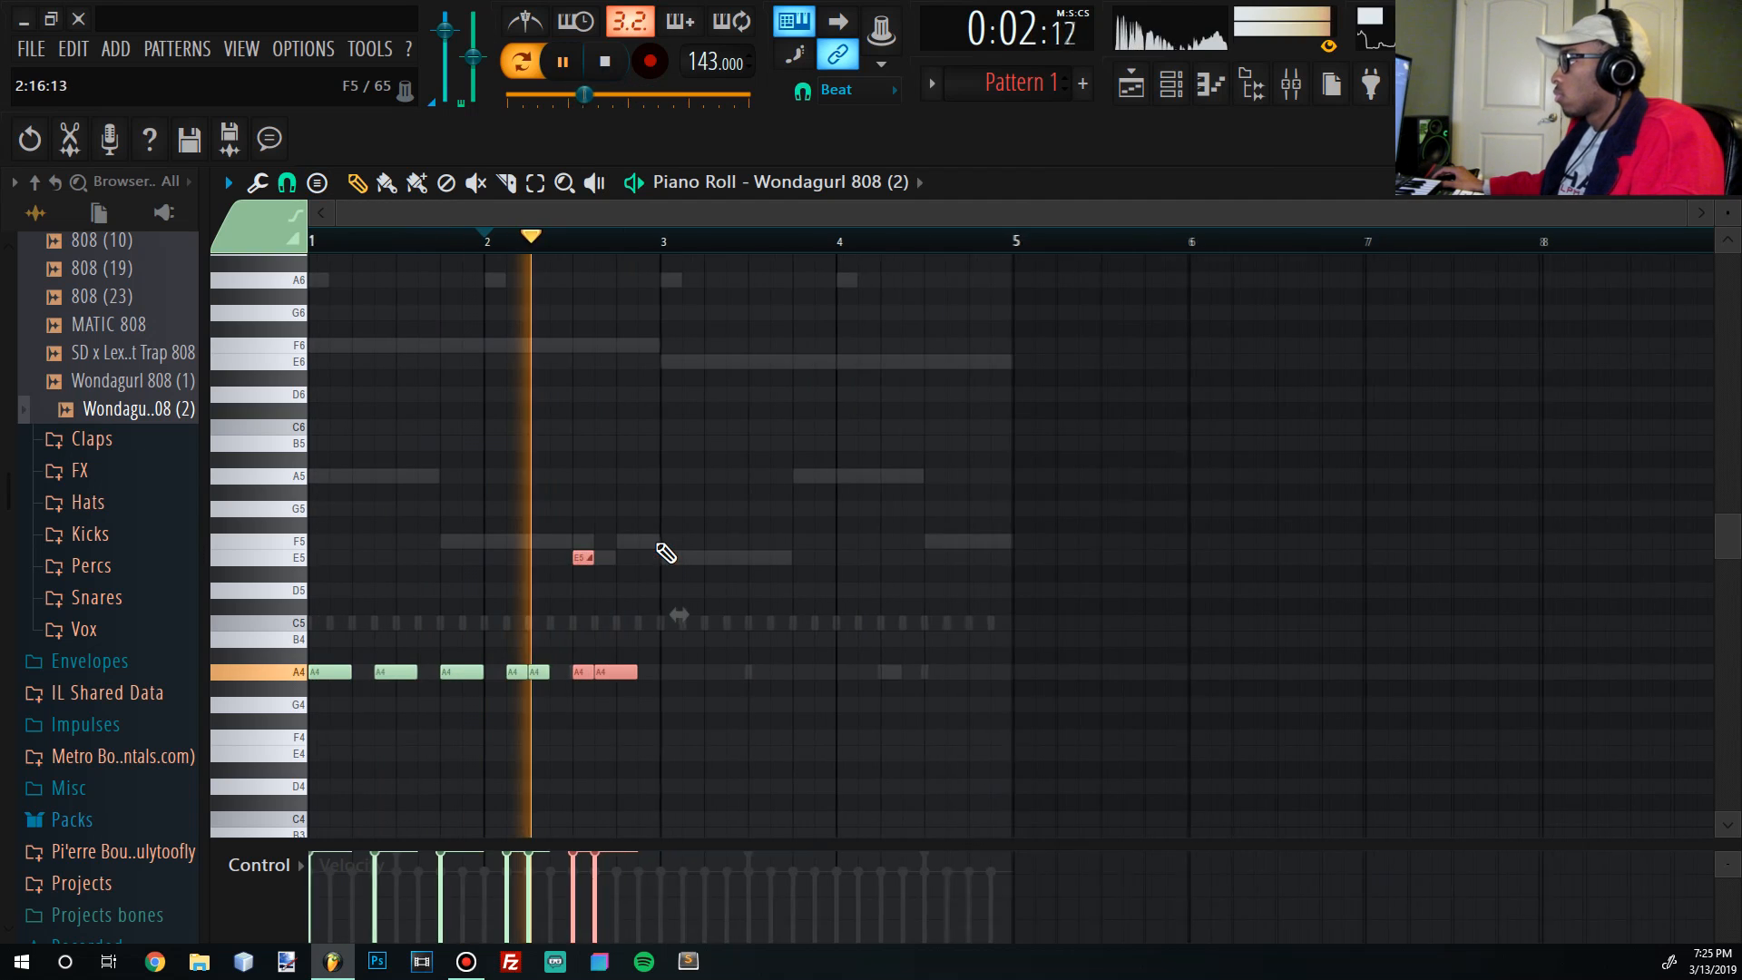
pyautogui.hotkey('ctrl', 'space')
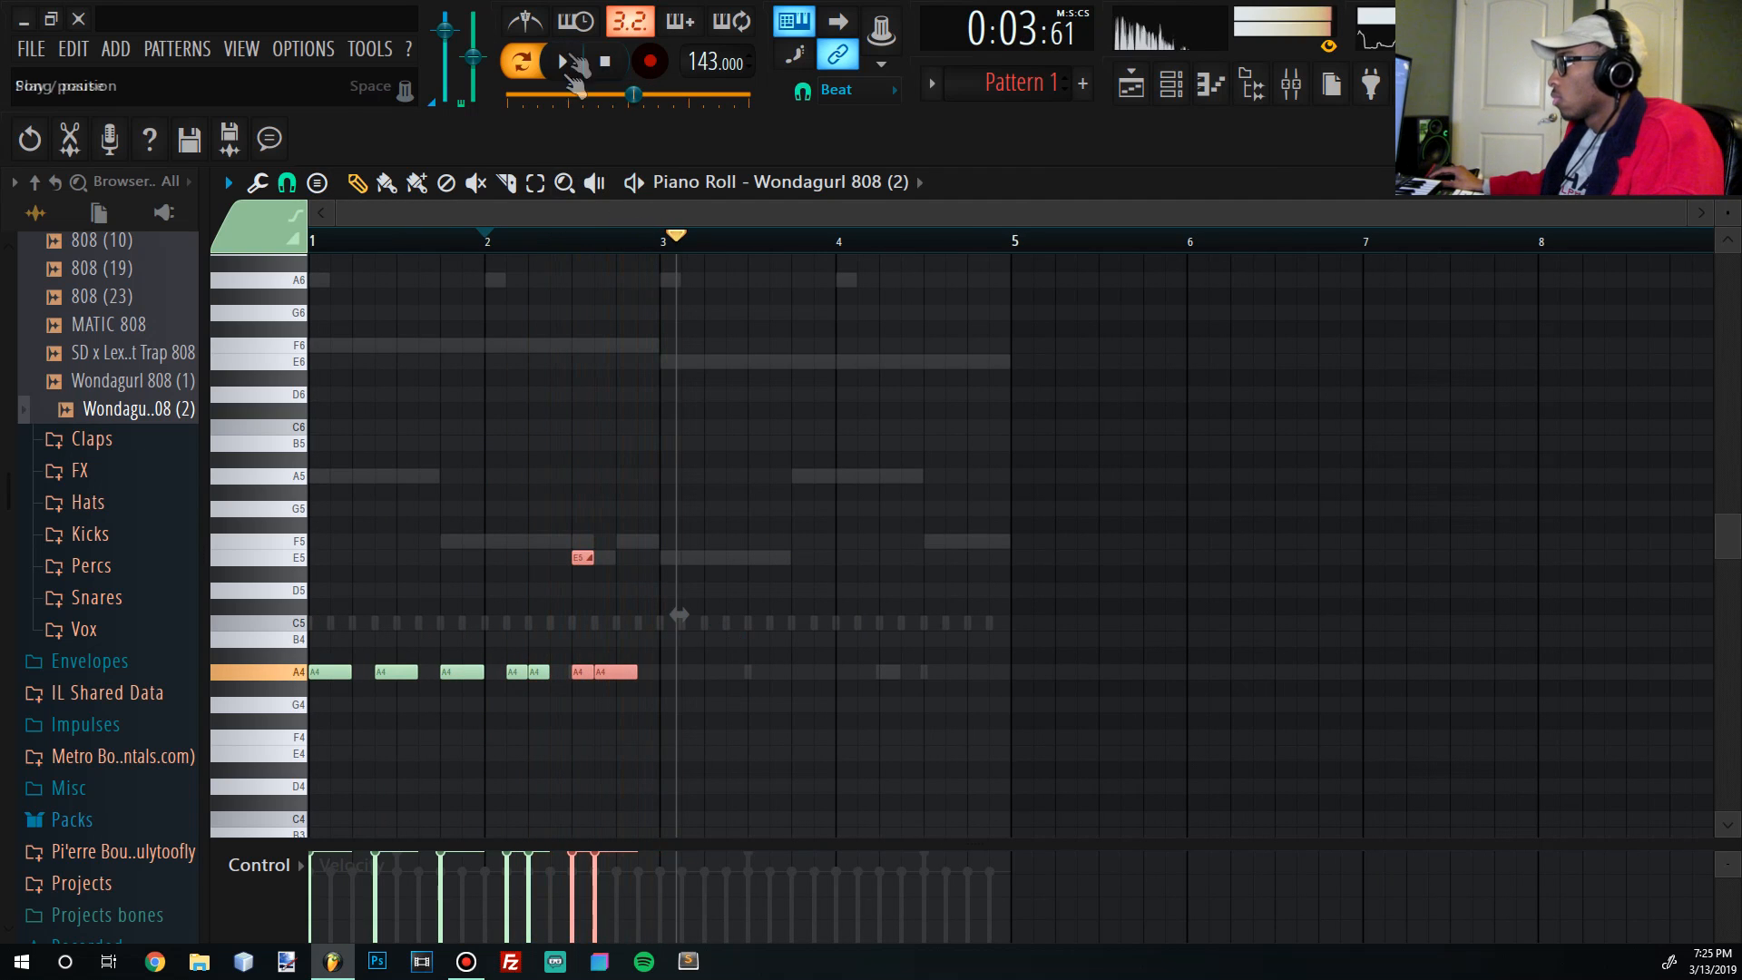
pyautogui.click(610, 62)
pyautogui.press('space')
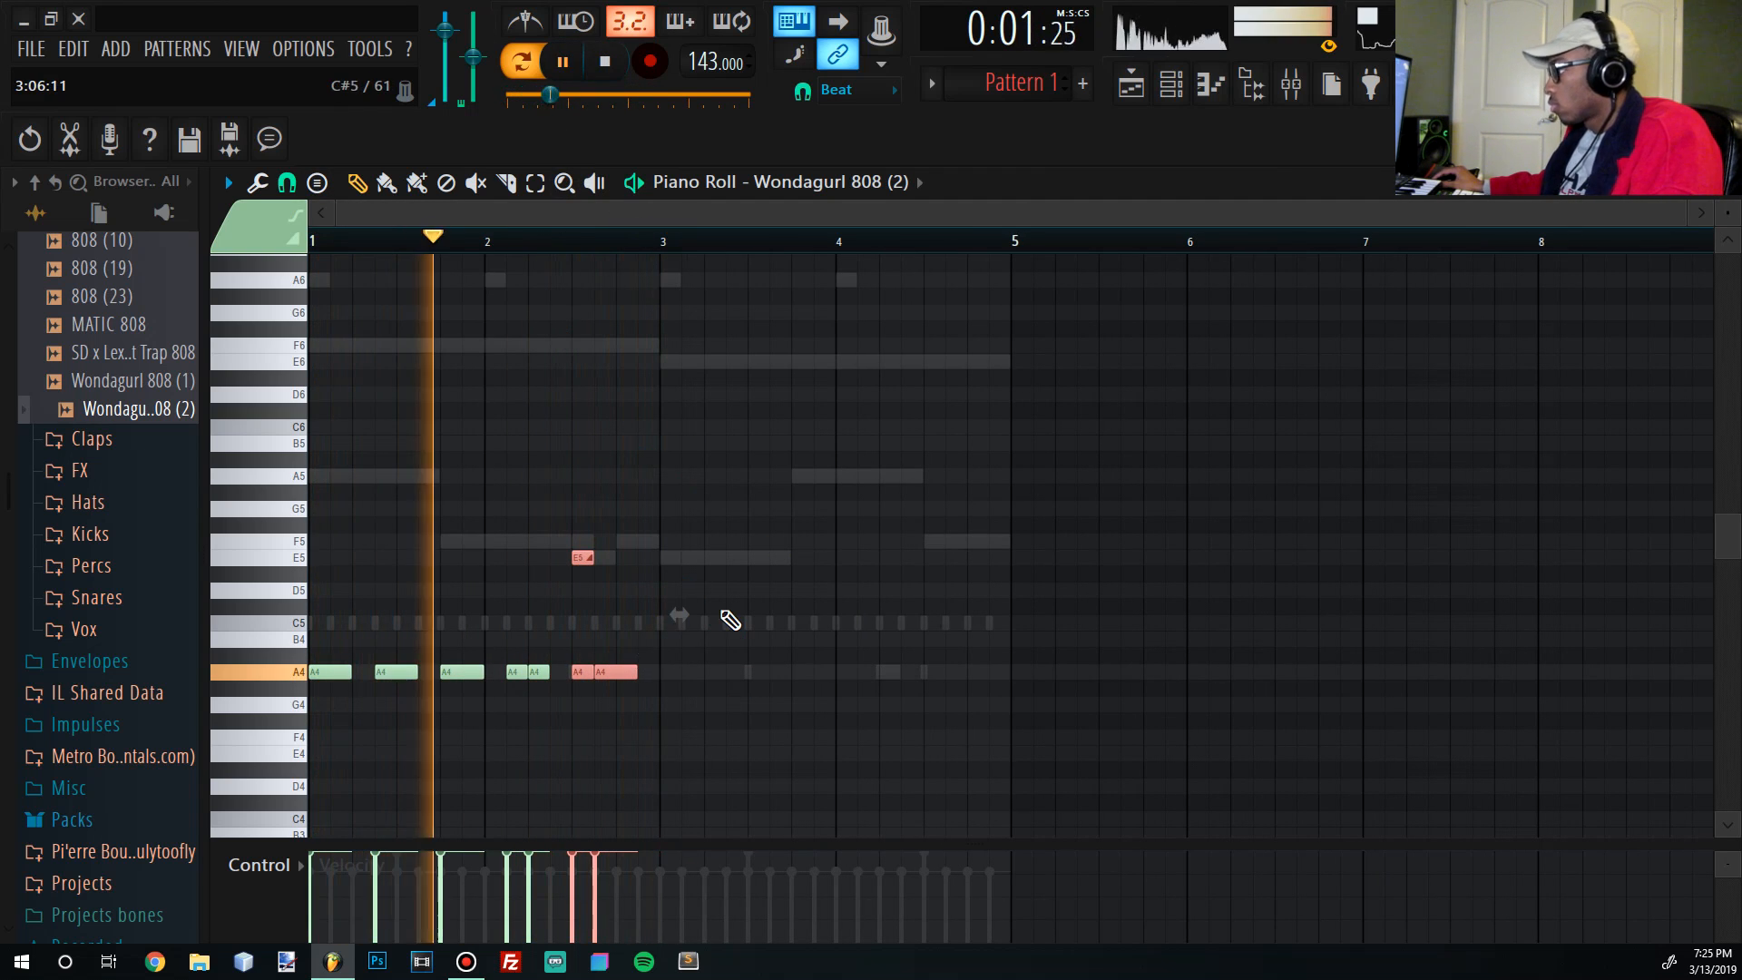
pyautogui.press('space')
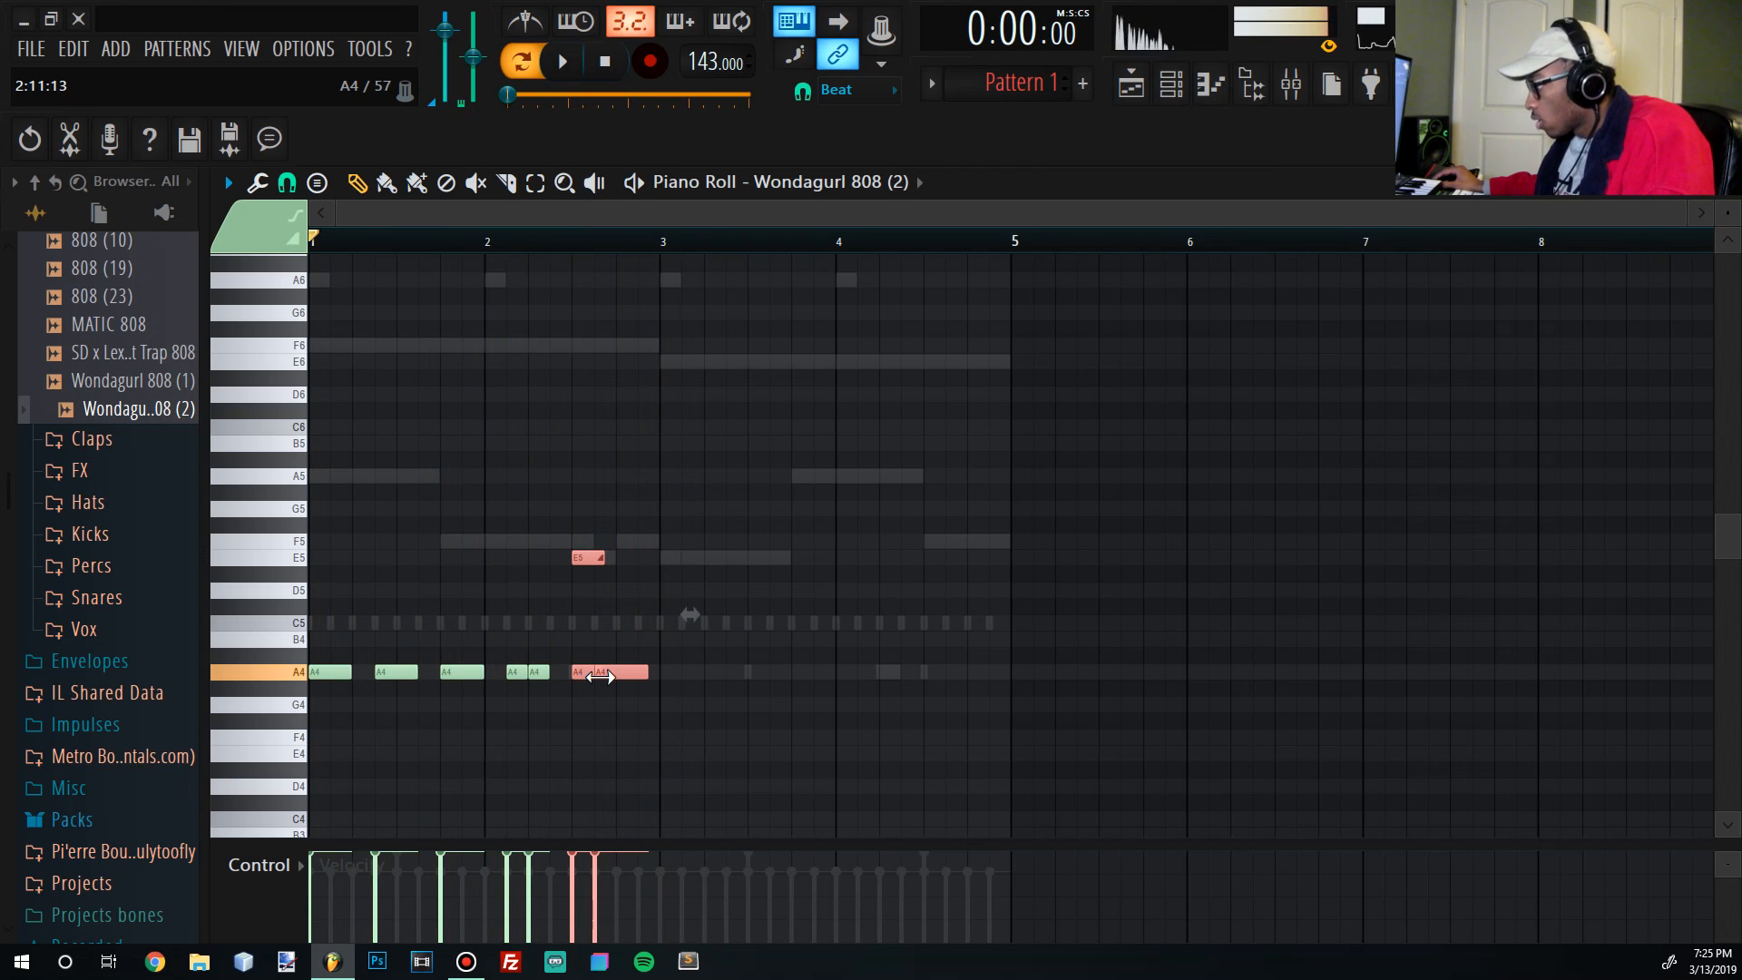
# Lengthen the E5 slide and A4 notes at 2:09 to 4 steps, with the last A4 note starting at 2:13.
pyautogui.moveTo(594, 673); pyautogui.dragTo(606, 675)
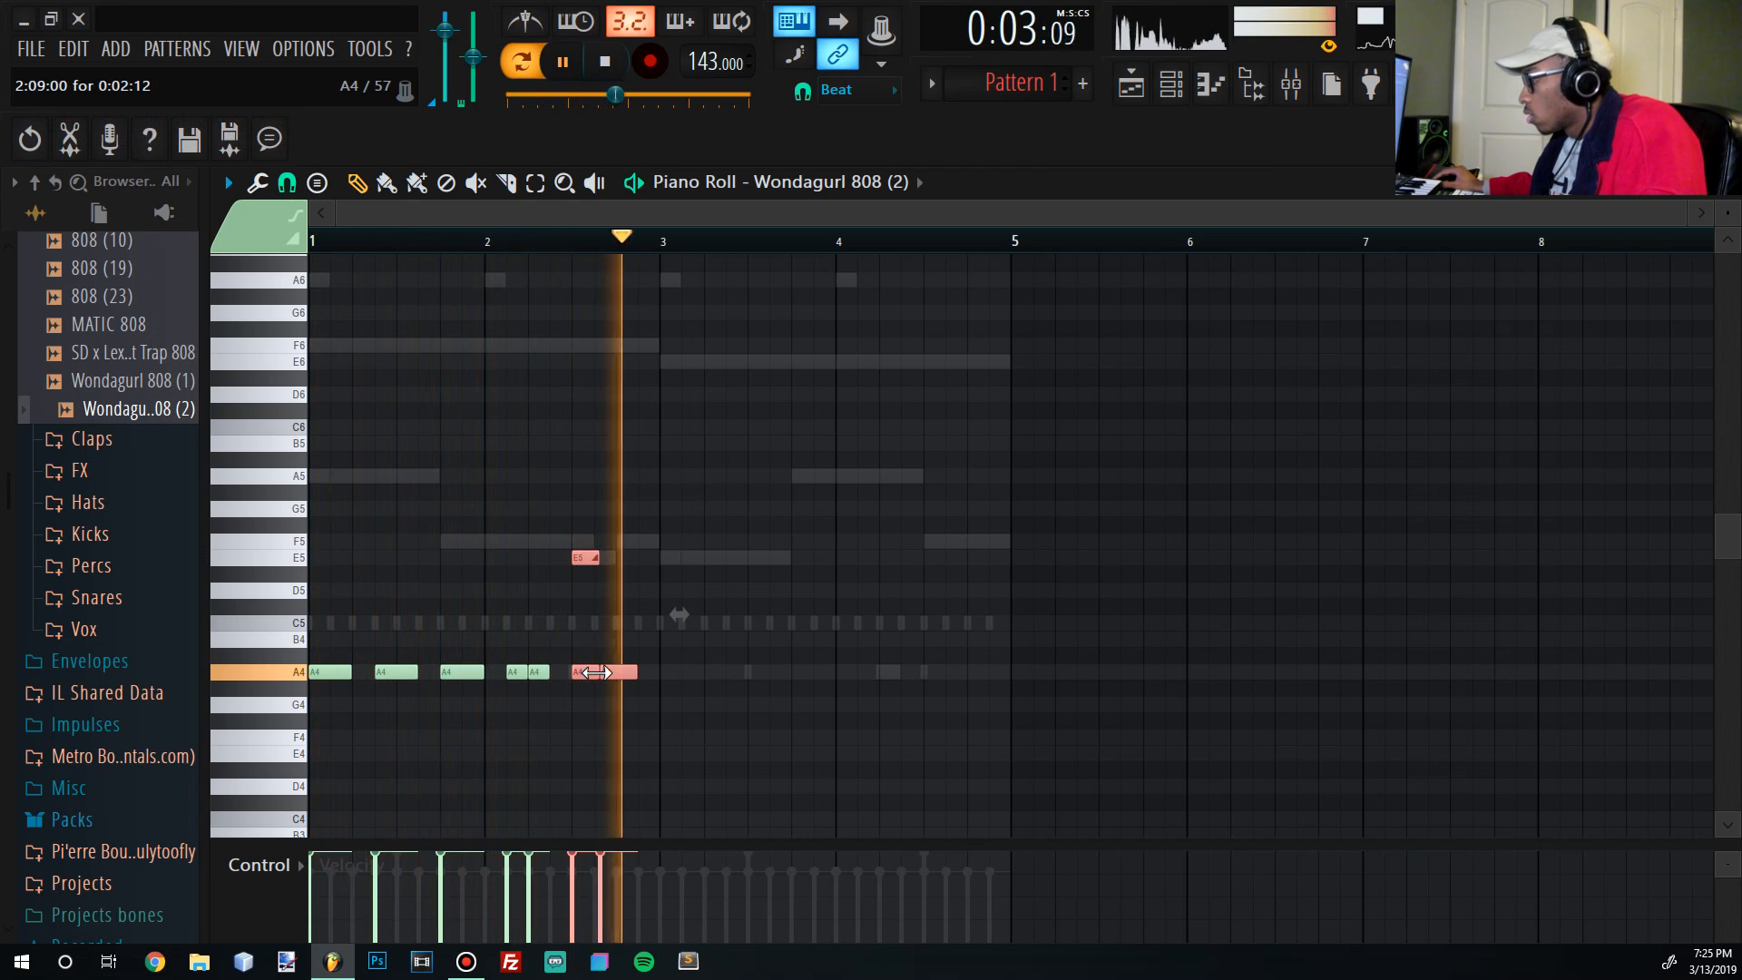
pyautogui.press('space')
pyautogui.scroll(2, 596, 672)
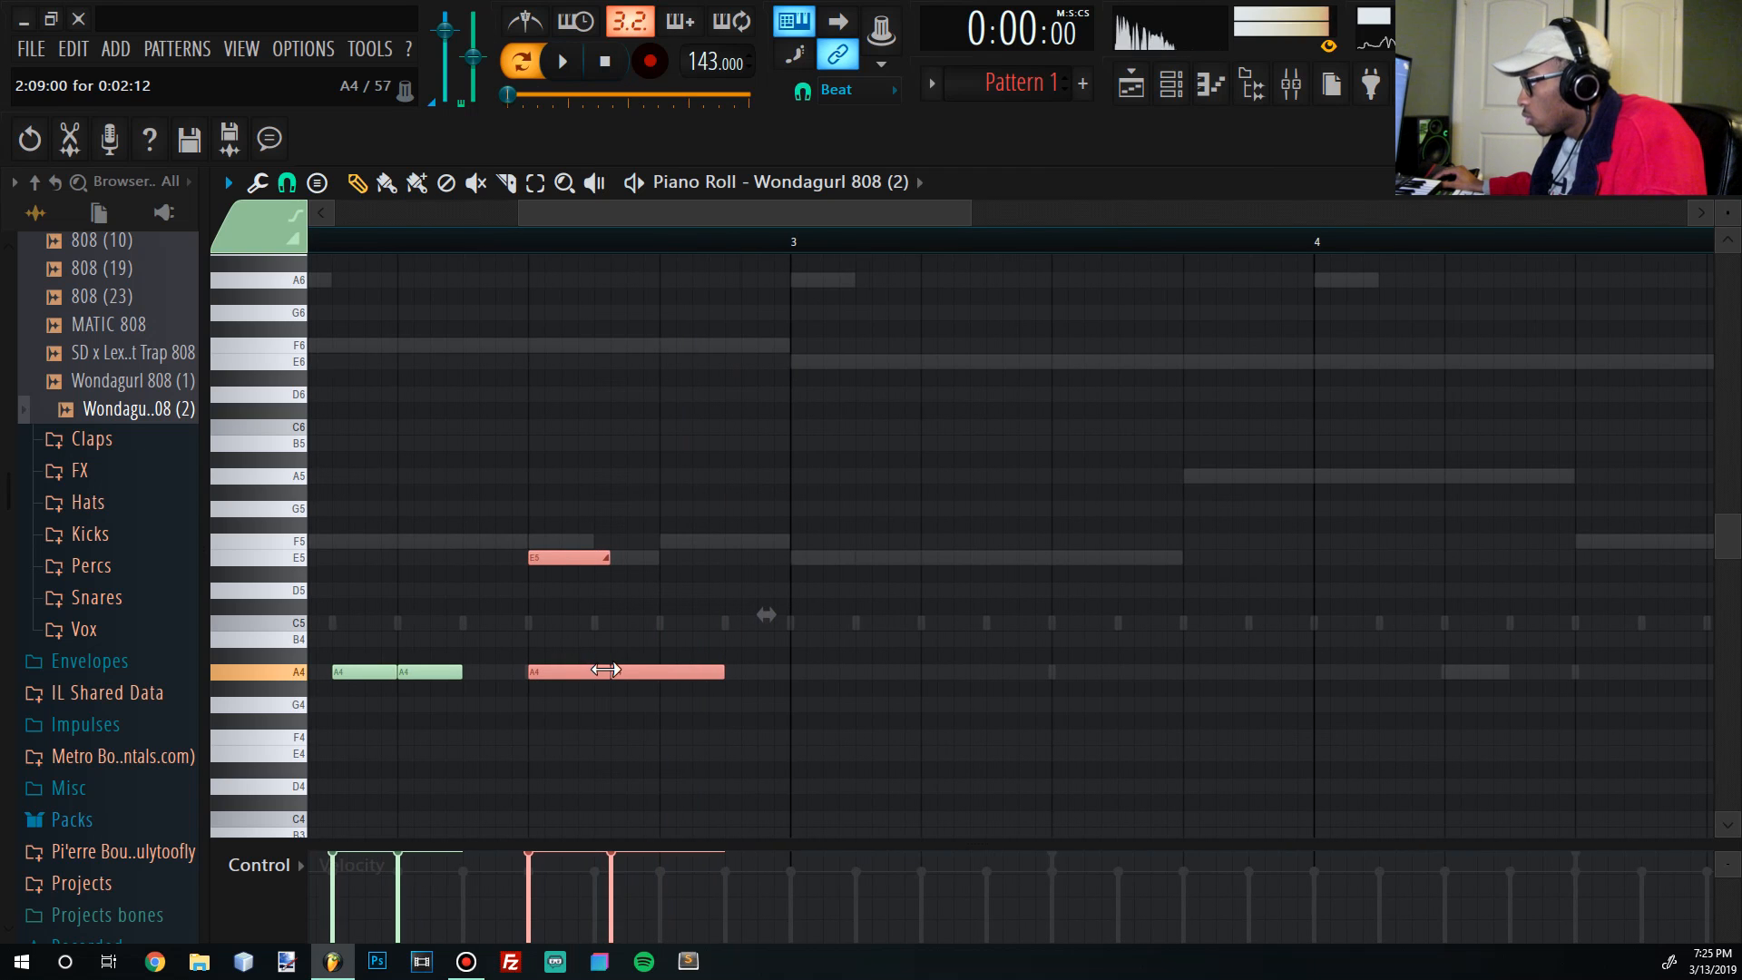
pyautogui.moveTo(606, 671); pyautogui.dragTo(662, 670)
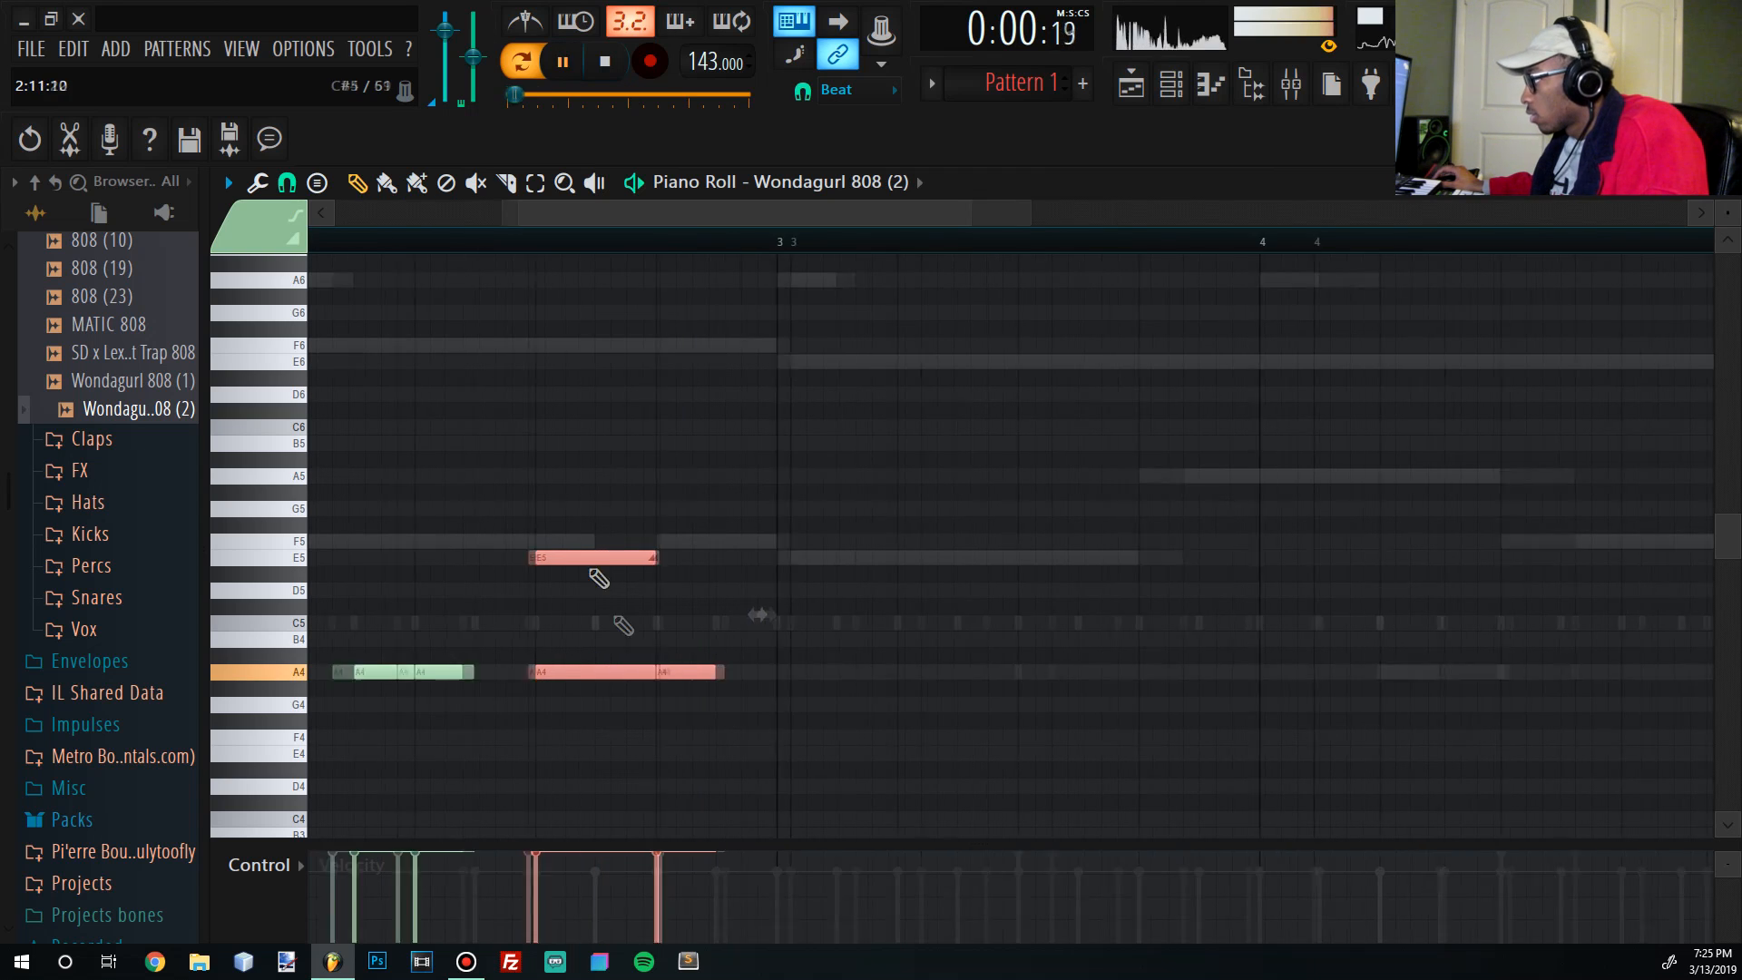
pyautogui.scroll(-3, 623, 625)
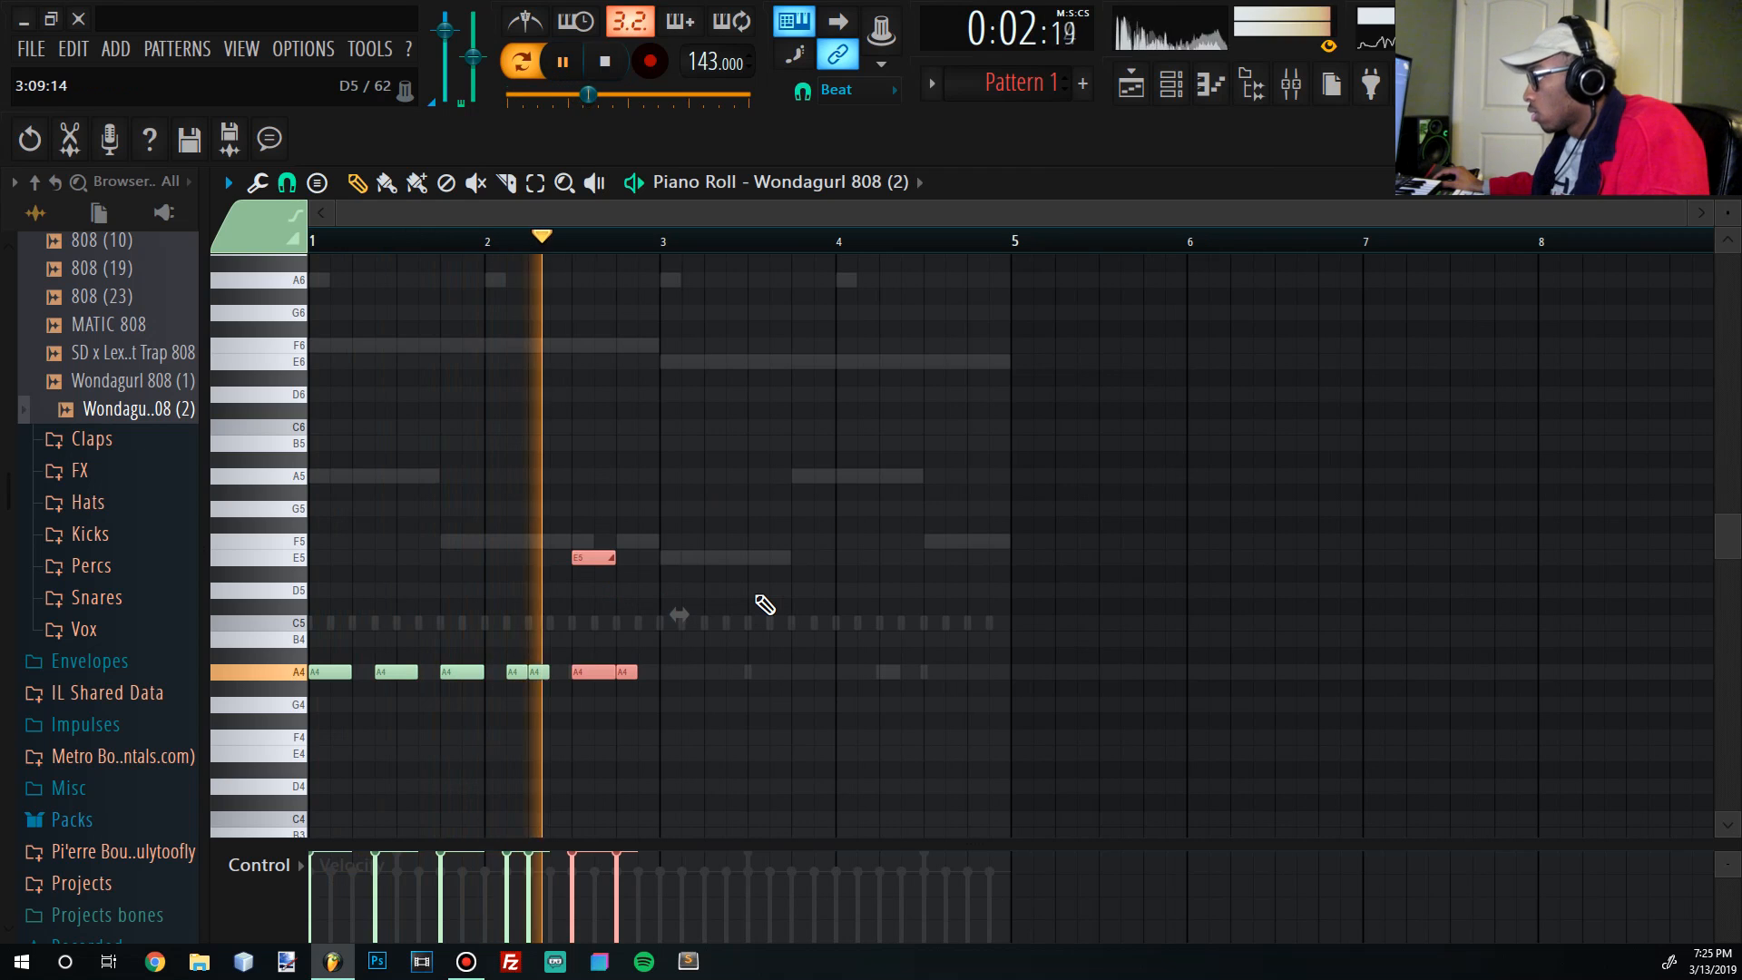
# Deselect the notes, shorten the E5 slide note at 2:09 to 1 step and audition the bar 2 bass line.
pyautogui.hotkey('ctrl', 'space')
pyautogui.hotkey('ctrl', 'd')
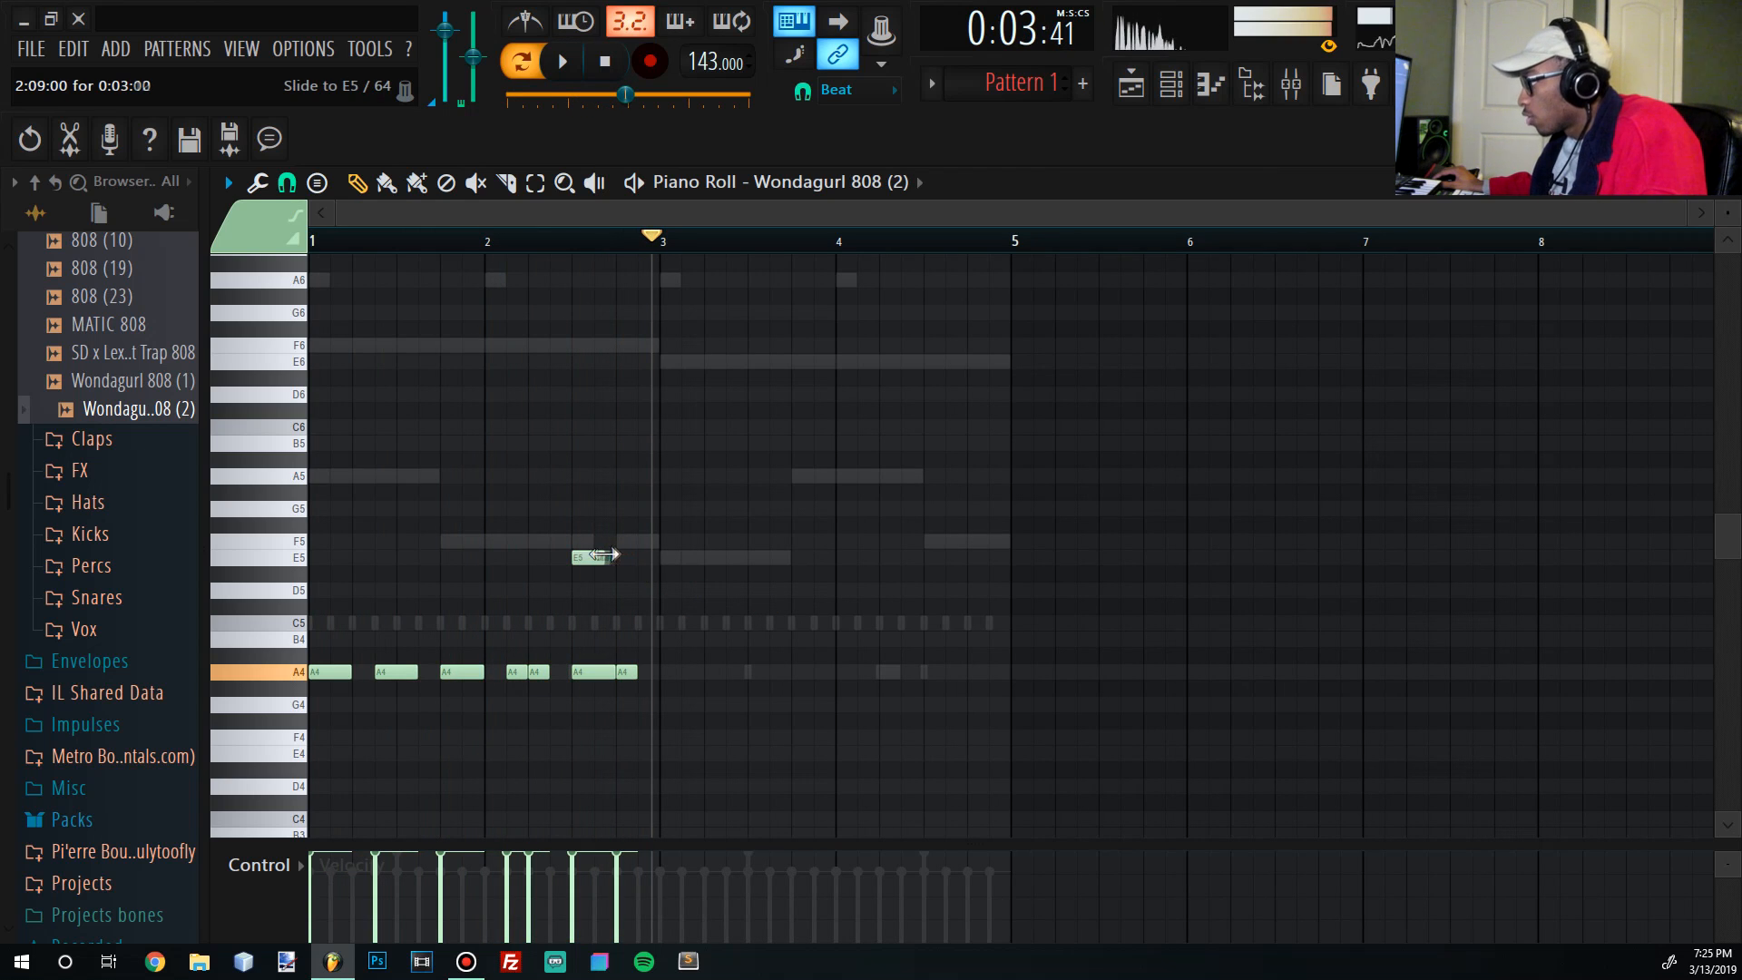
pyautogui.click(467, 243)
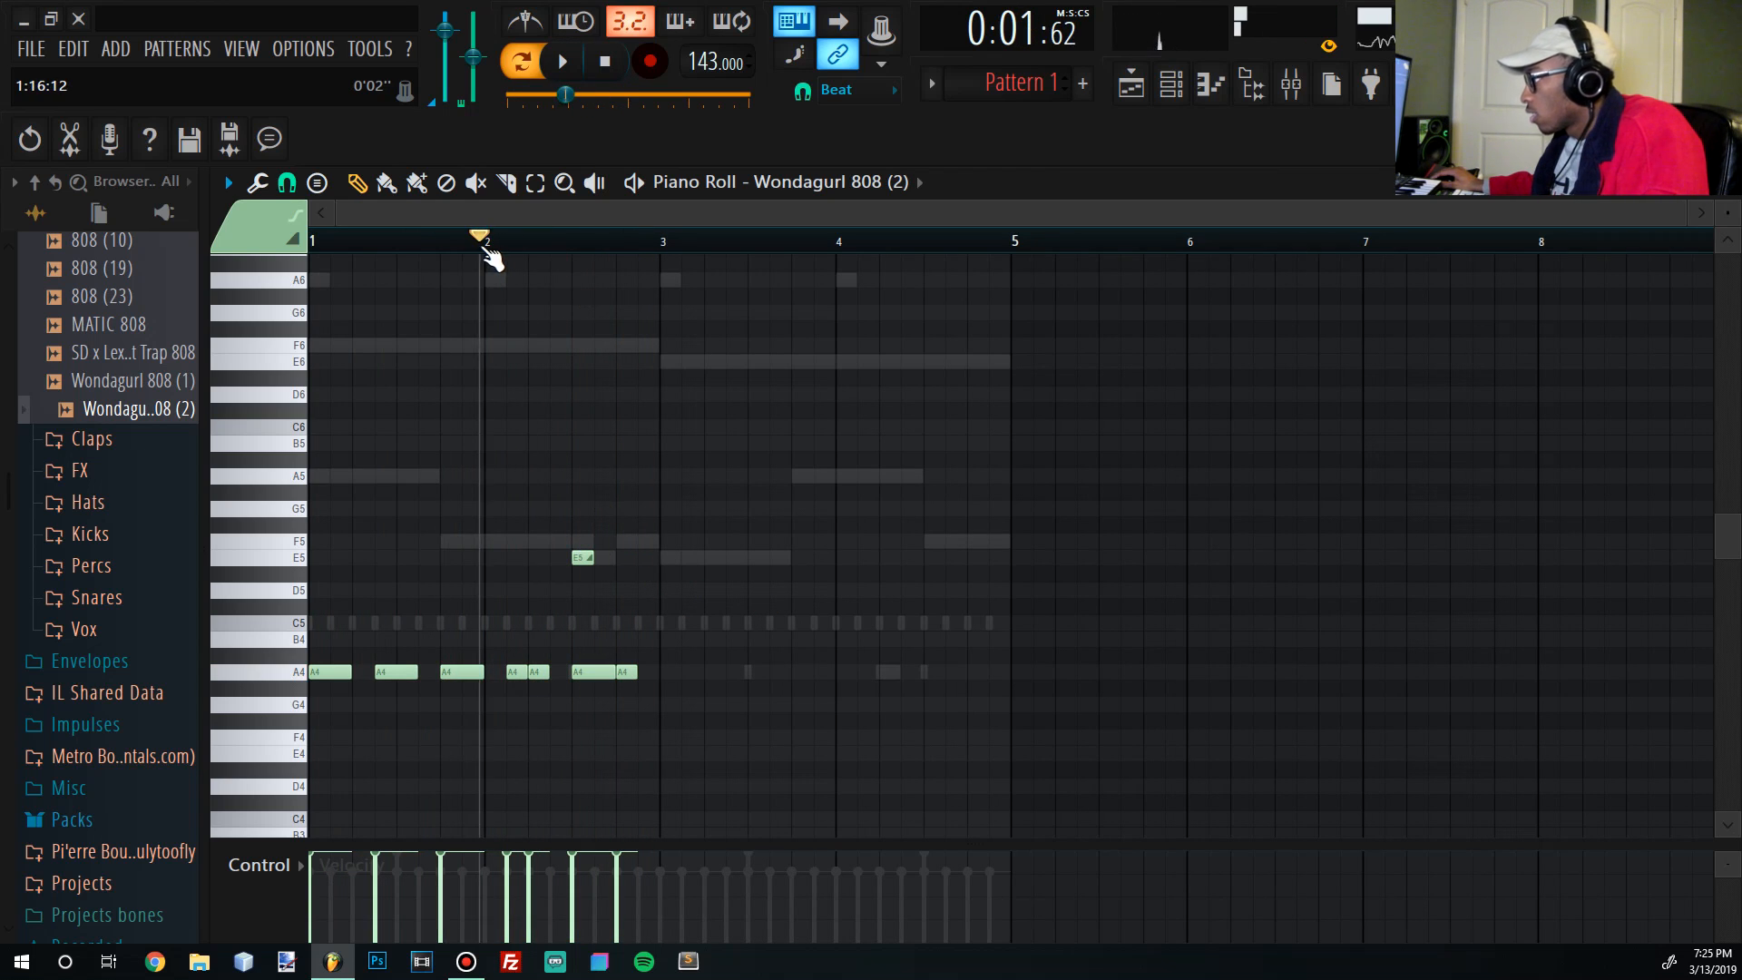
pyautogui.press('space')
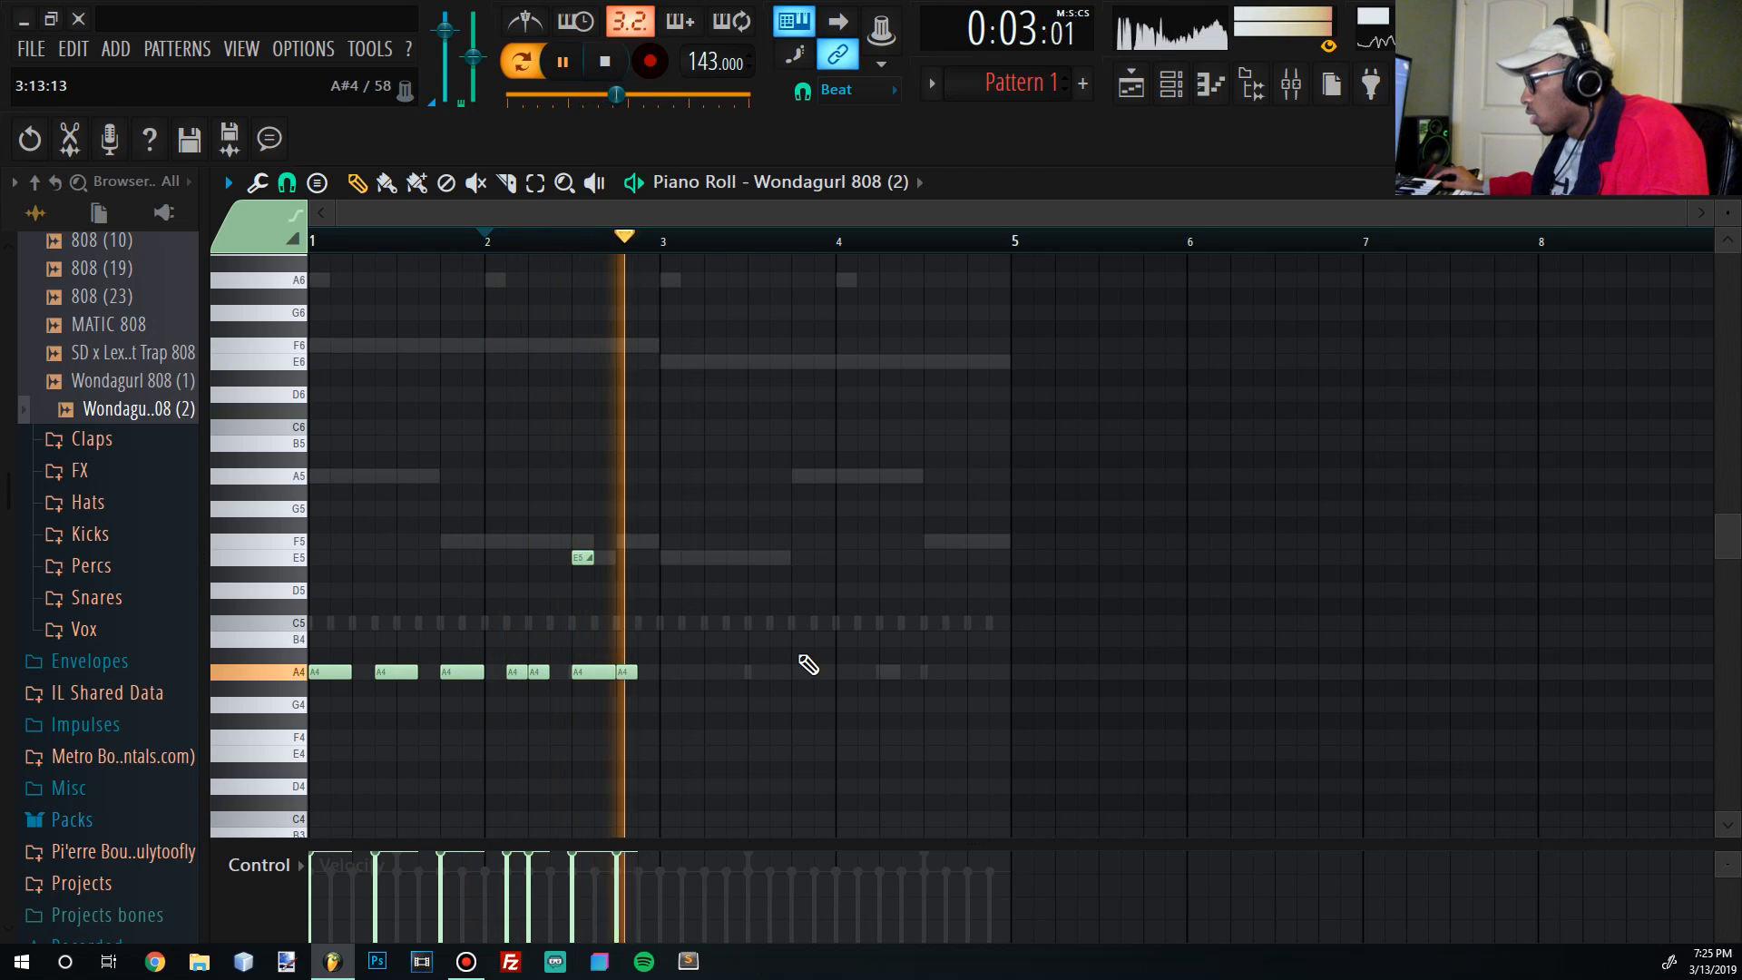
pyautogui.press('space')
pyautogui.scroll(3, 614, 676)
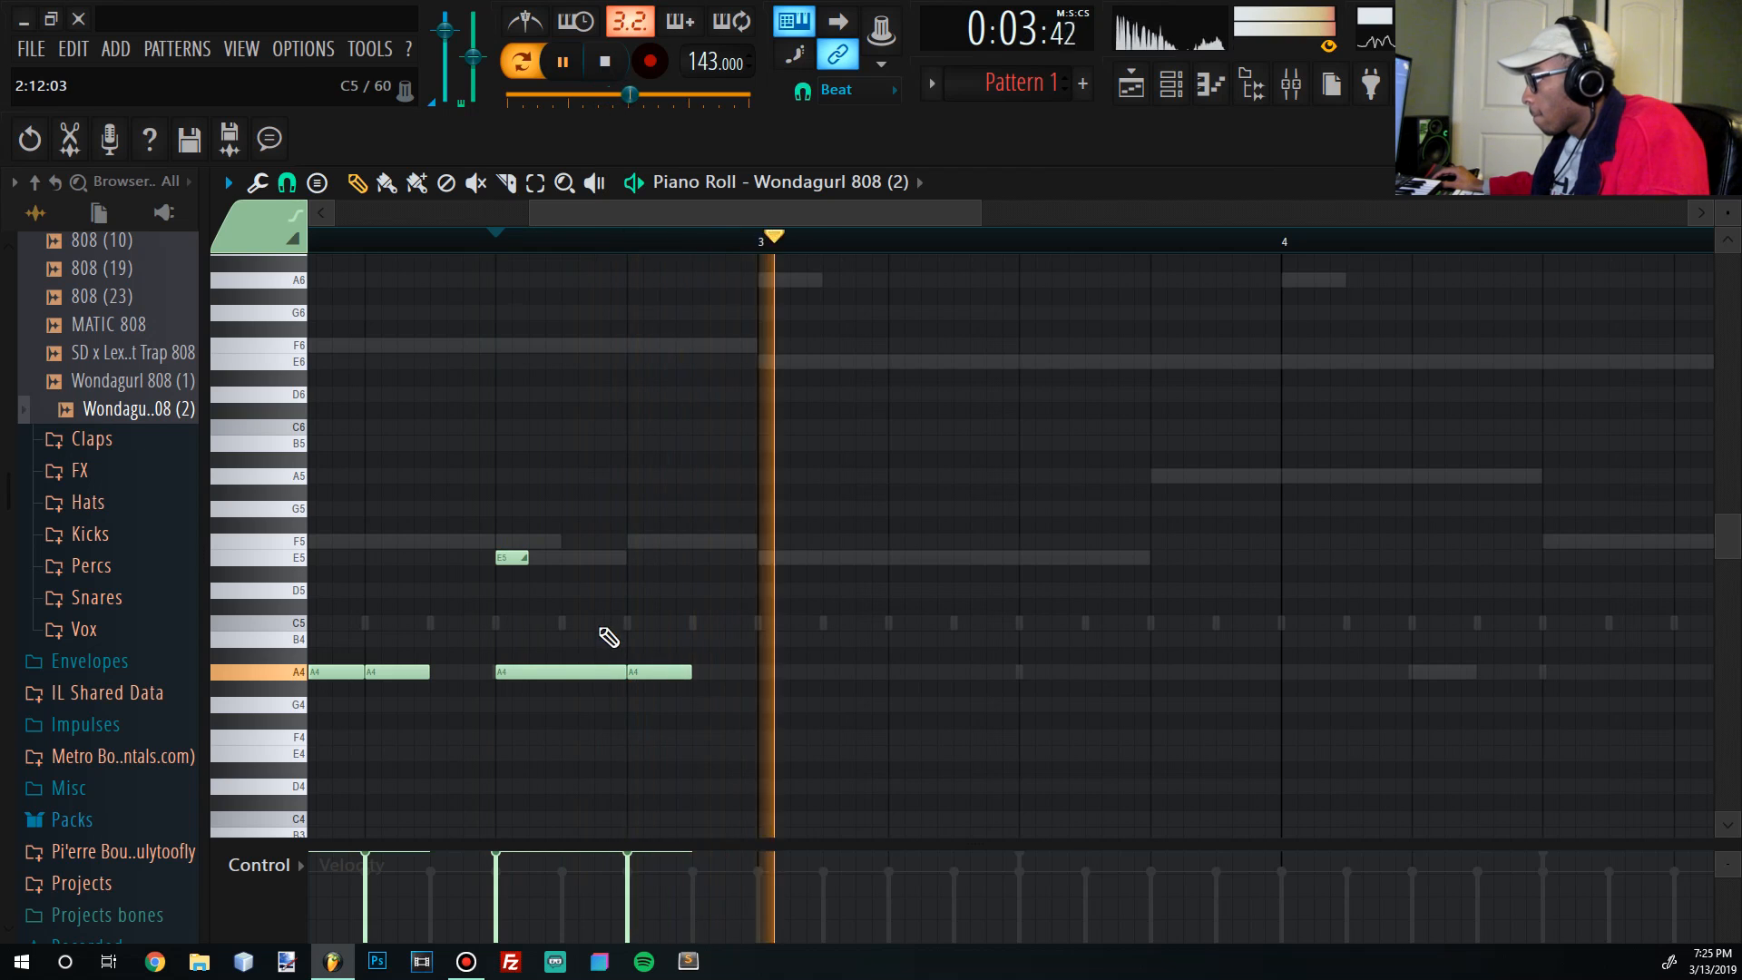
pyautogui.scroll(-4, 617, 627)
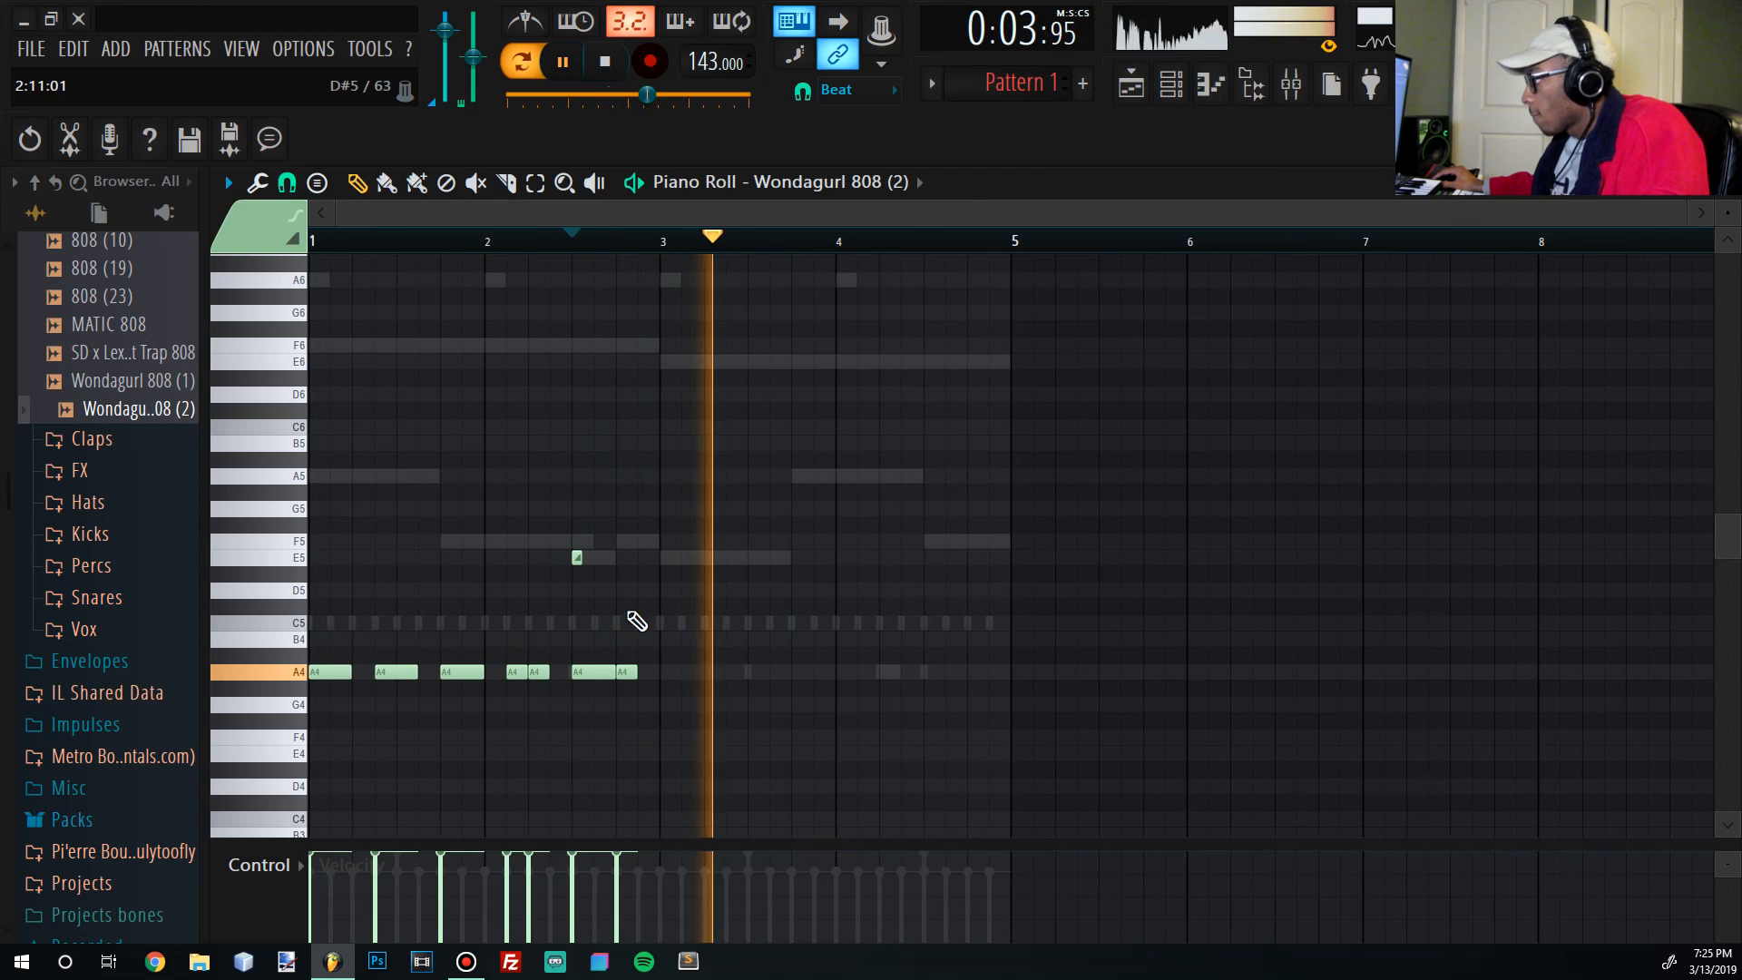
pyautogui.rightClick(663, 672)
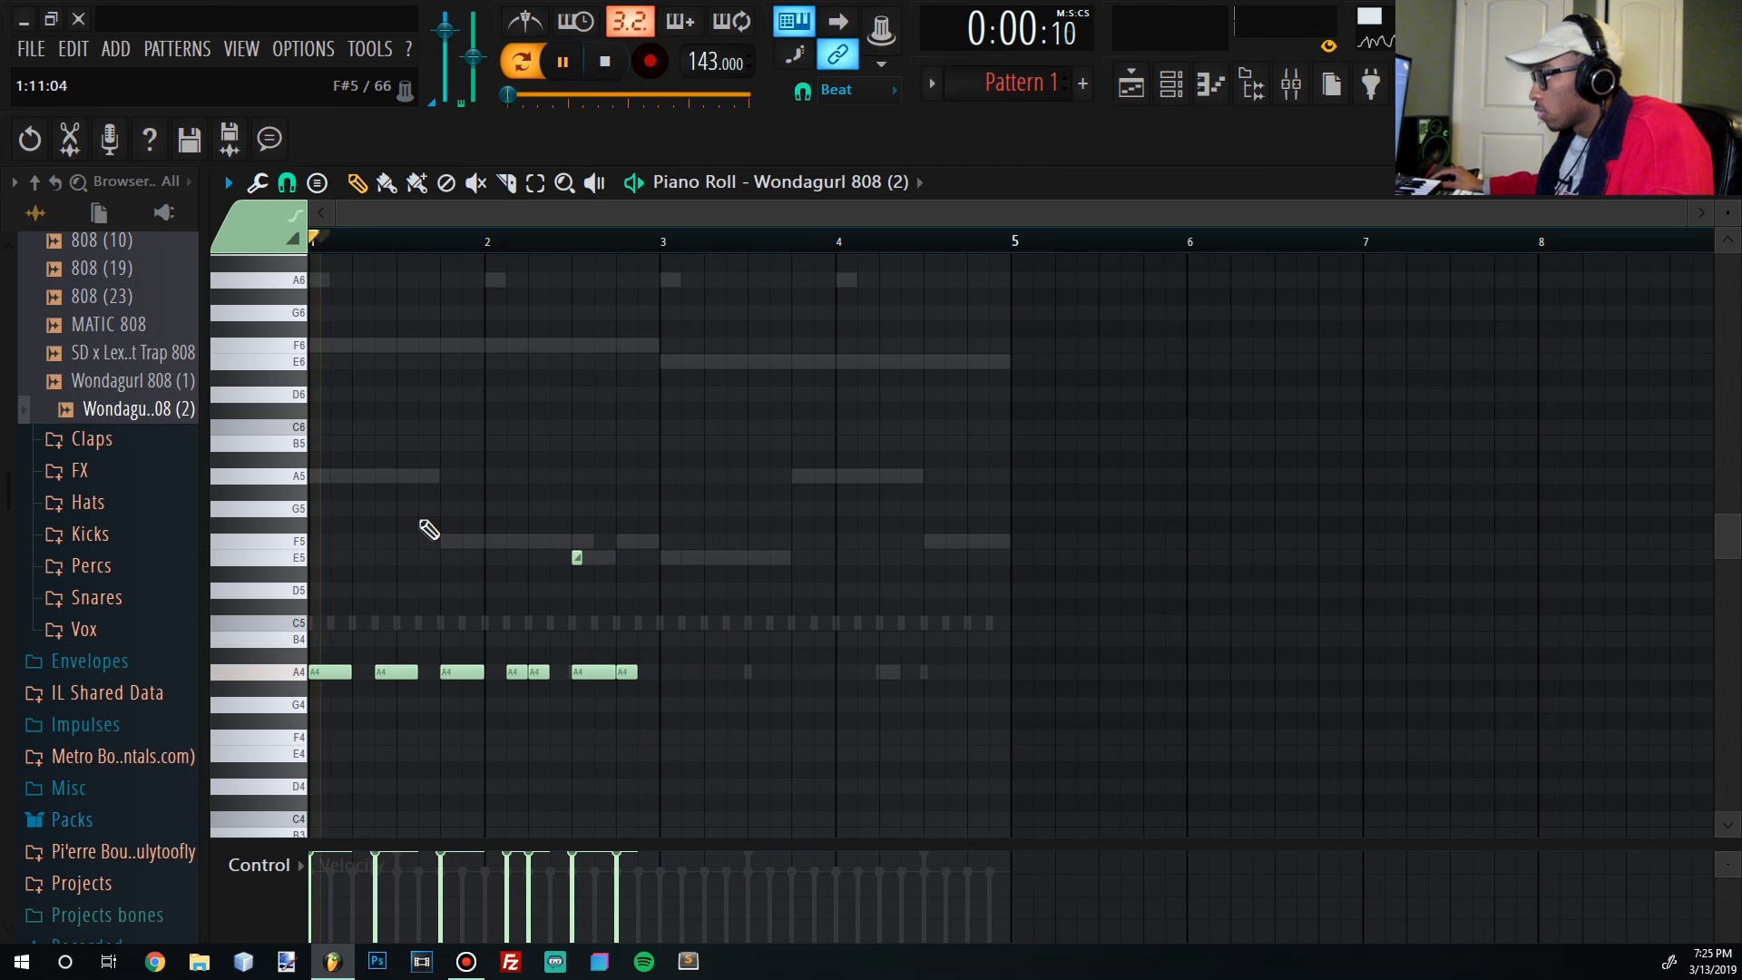
# Try a 1-step F#5 slide note at 1:08 above the second A4 note, audition it and delete it.
pyautogui.press('space')
pyautogui.click(381, 506)
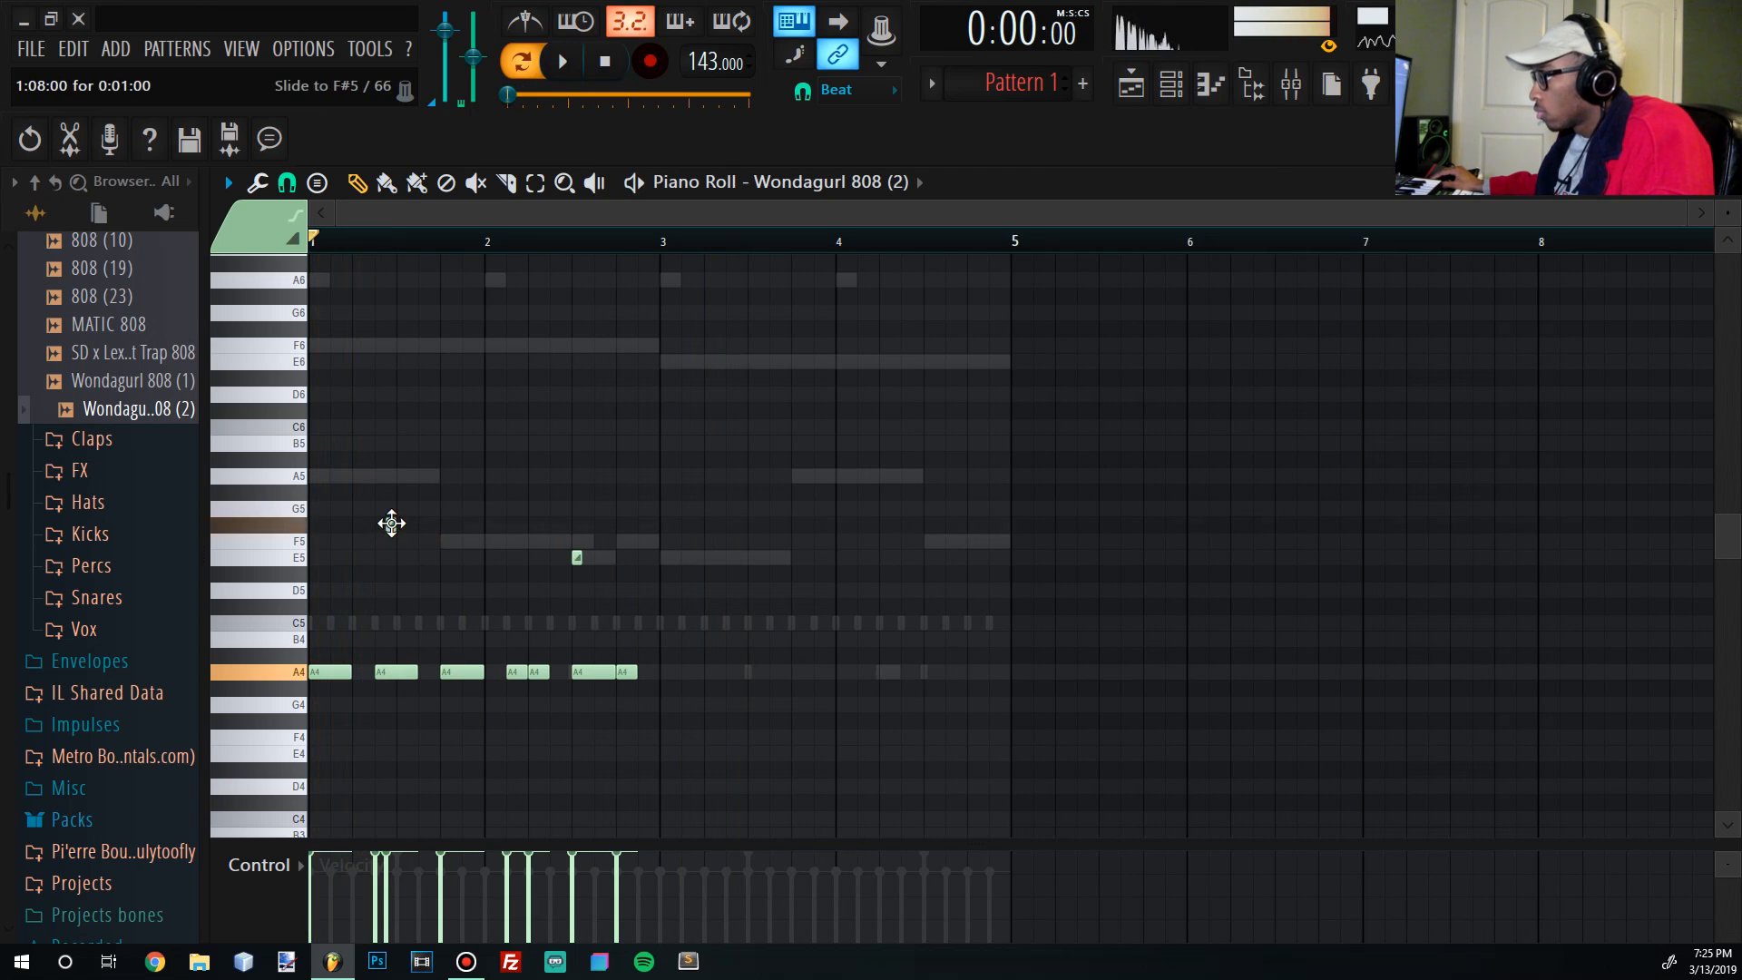
pyautogui.press('space')
pyautogui.rightClick(392, 525)
# Add a 1-step F5 slide note at 1:07, aligned with the start of the second A4 note, and play the pattern.
pyautogui.press('space')
pyautogui.moveTo(402, 542); pyautogui.dragTo(397, 542)
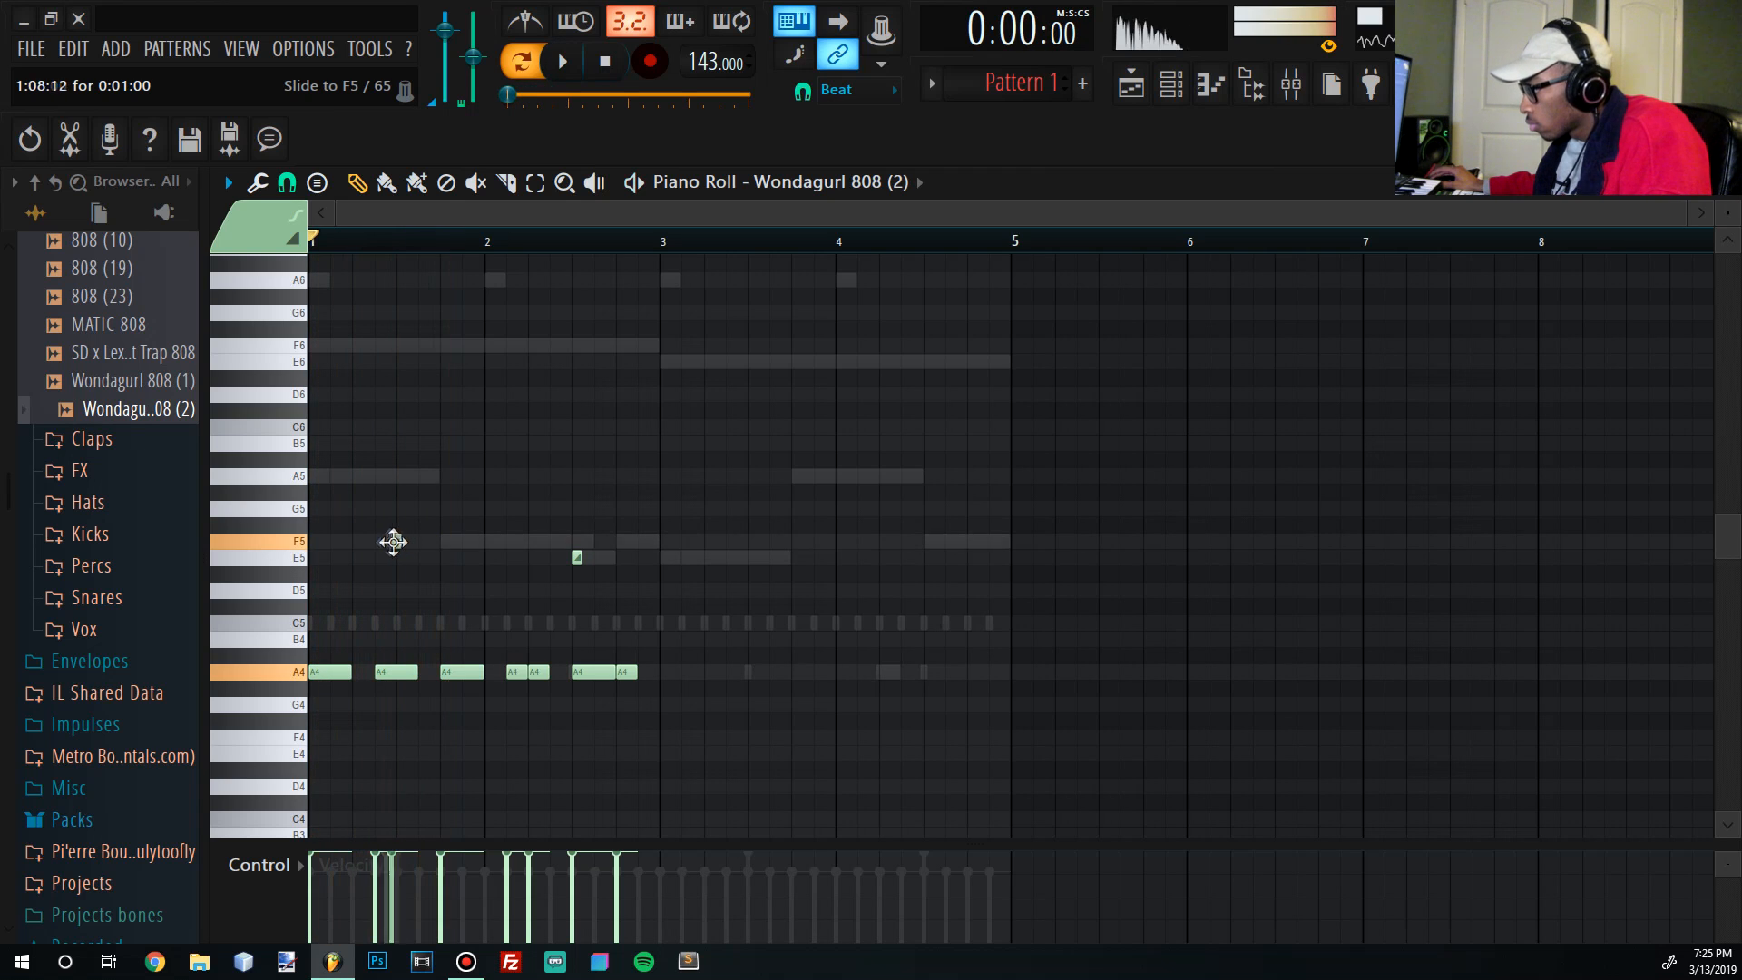
pyautogui.scroll(3, 381, 542)
pyautogui.press('space')
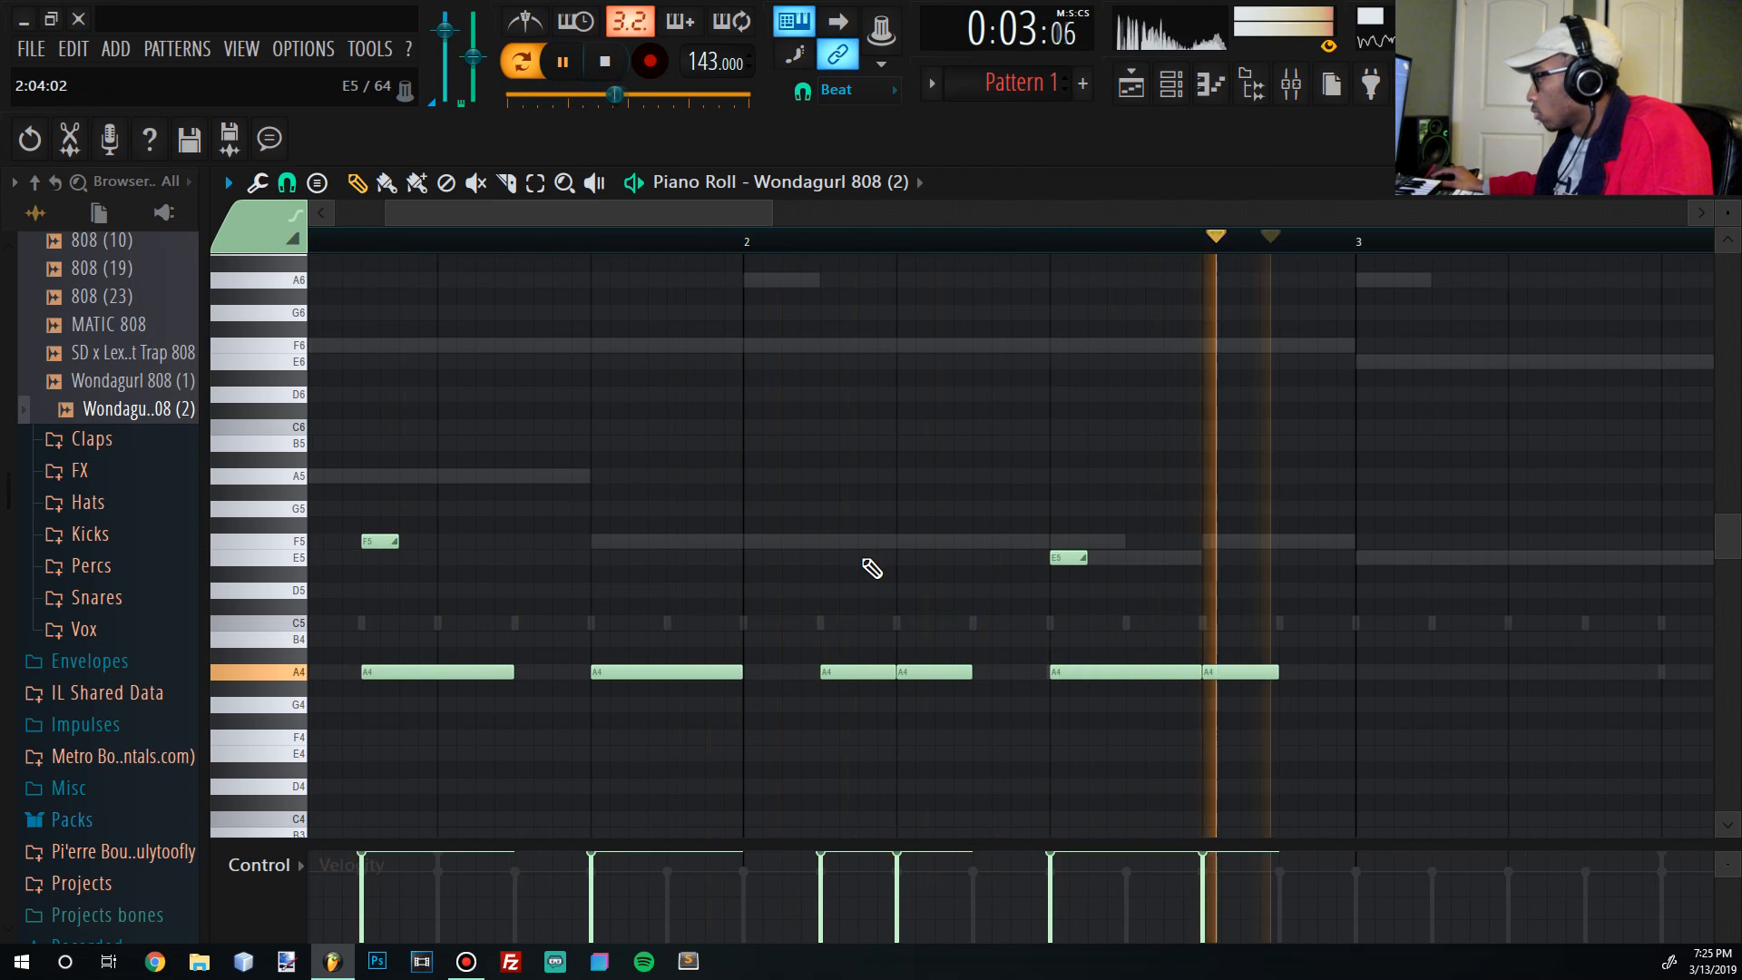
# Stop playback and add a 2-step A4 note at the start of bar 3.
pyautogui.press('space')
pyautogui.scroll(-2, 1073, 612)
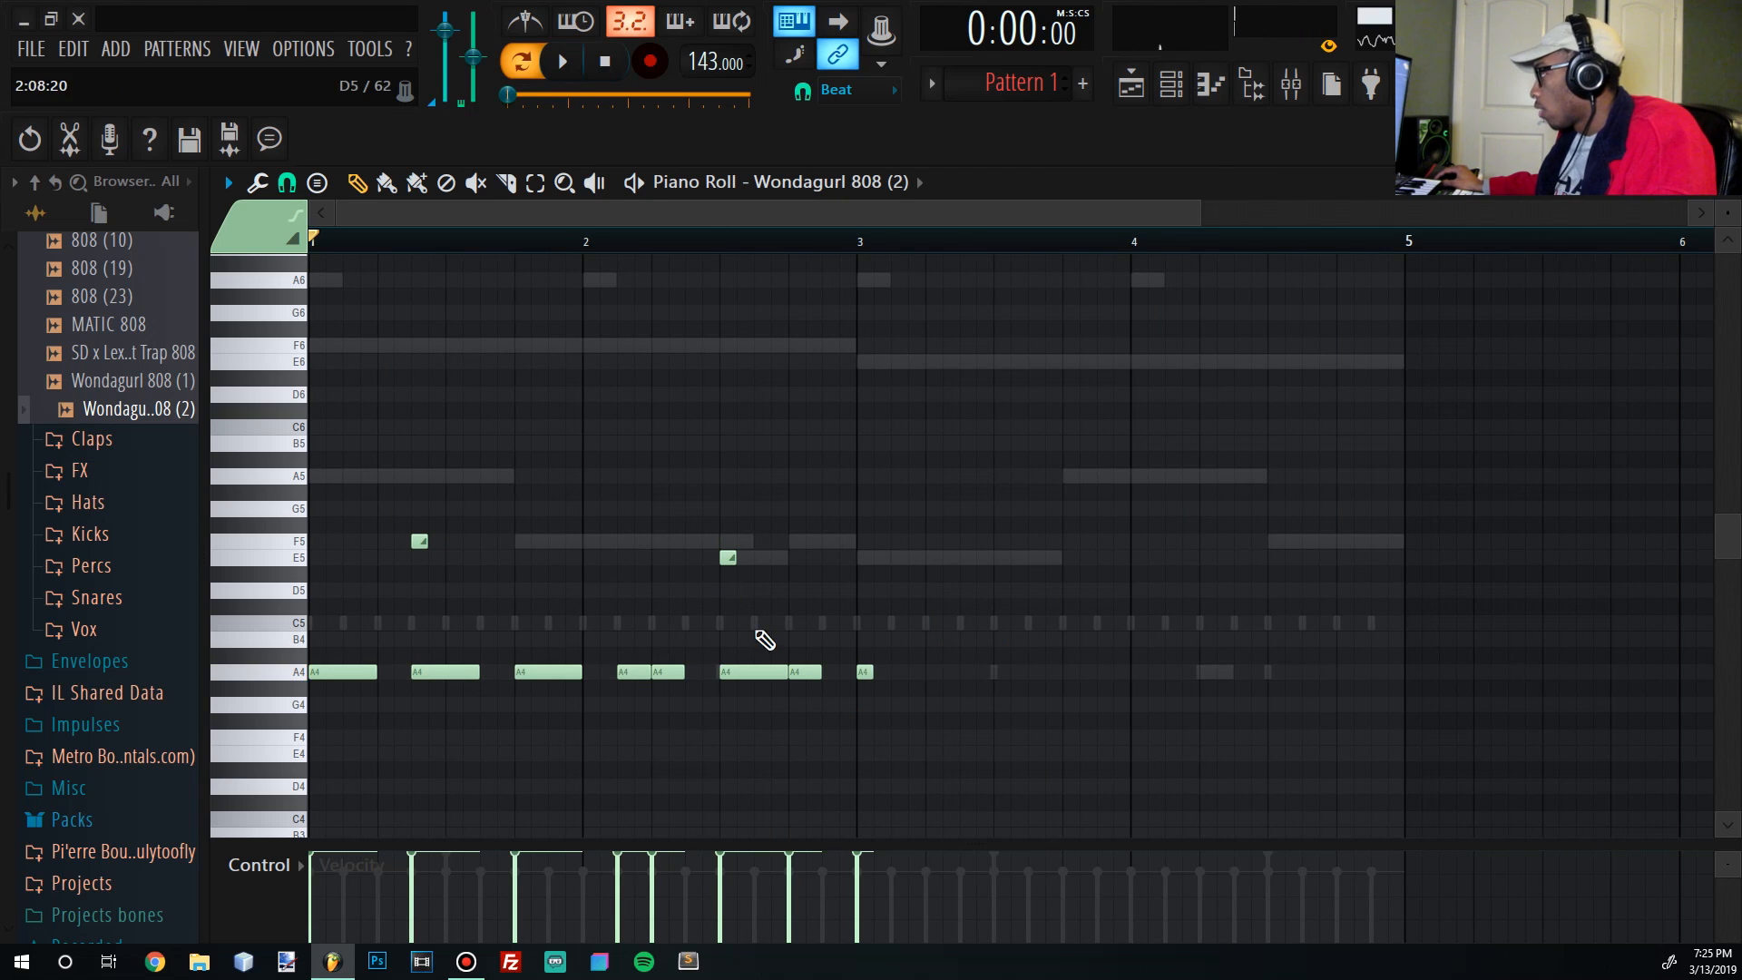
pyautogui.scroll(2, 765, 640)
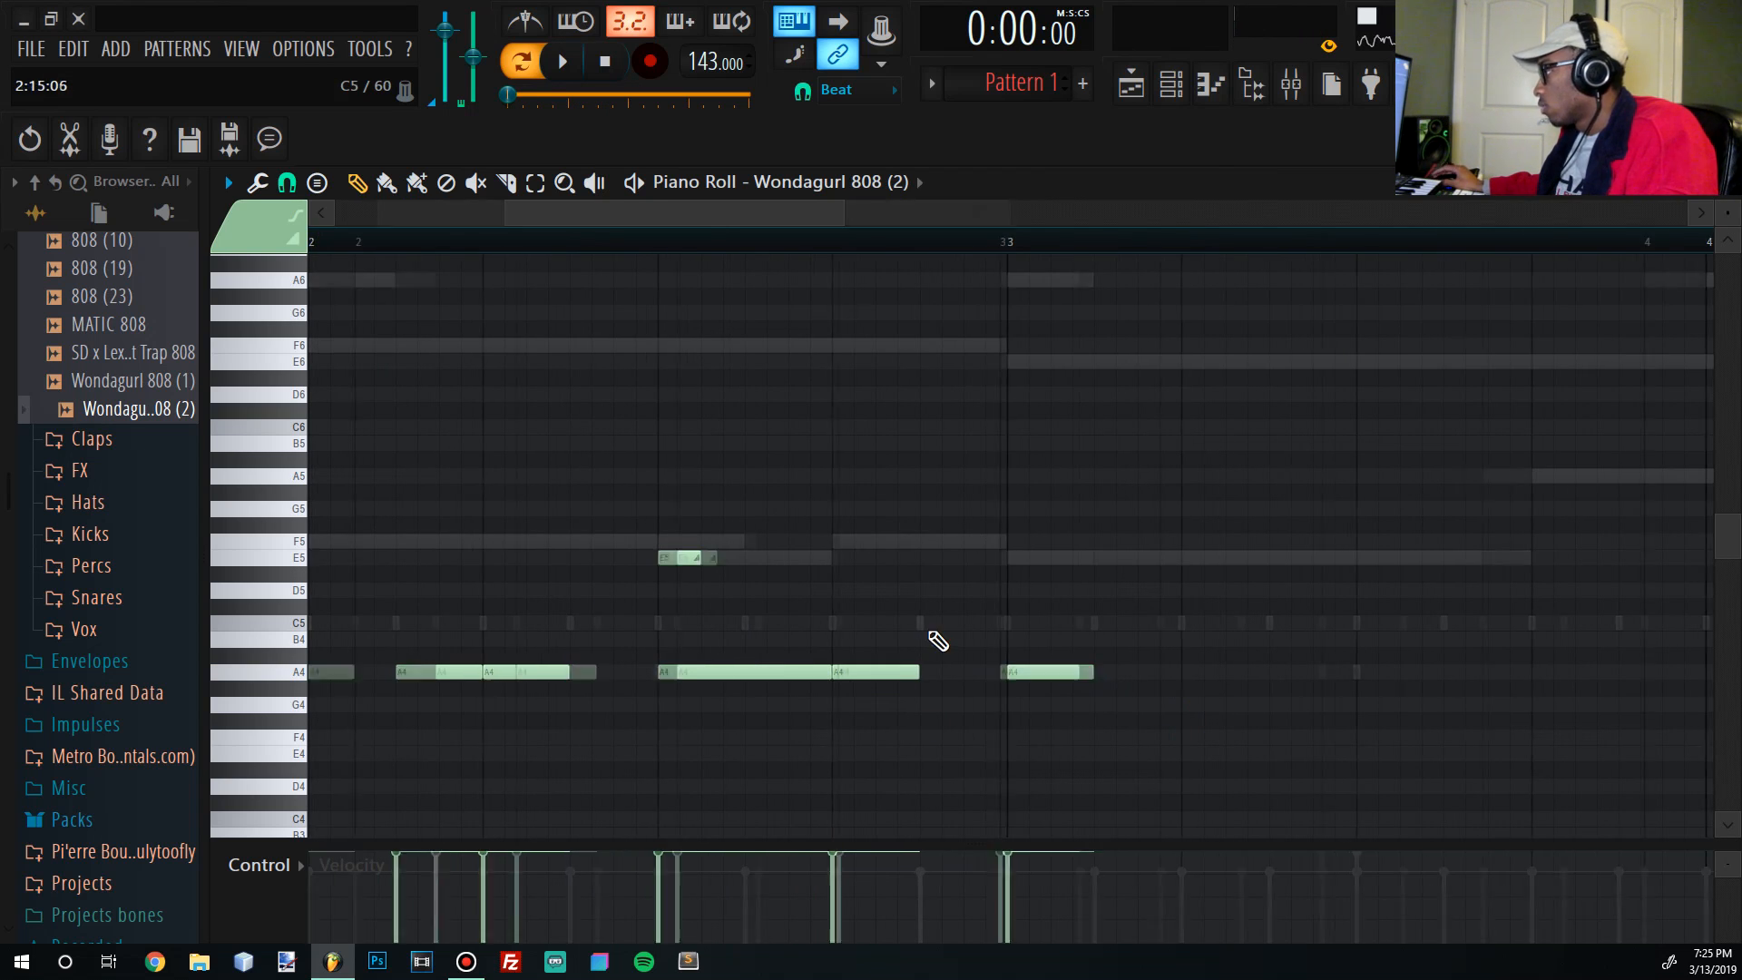
pyautogui.scroll(-3, 907, 635)
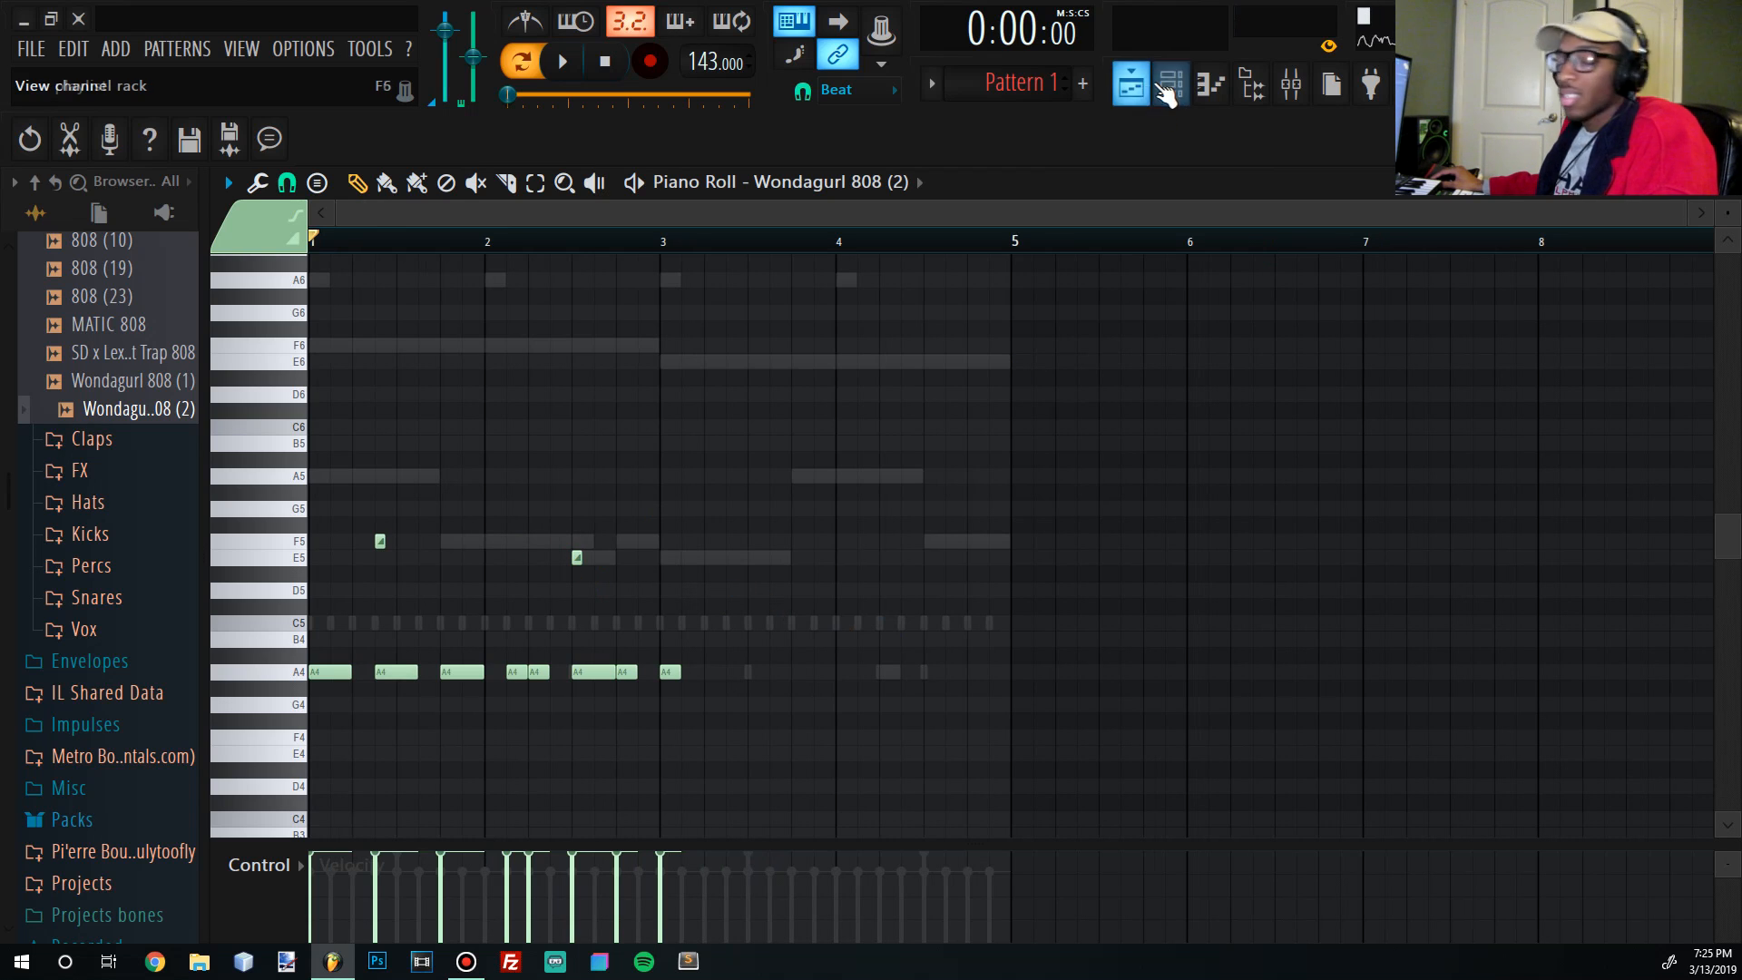
# Audition the pattern, then try slicing the second A4 note one step after its start and play it back.
pyautogui.press('space')
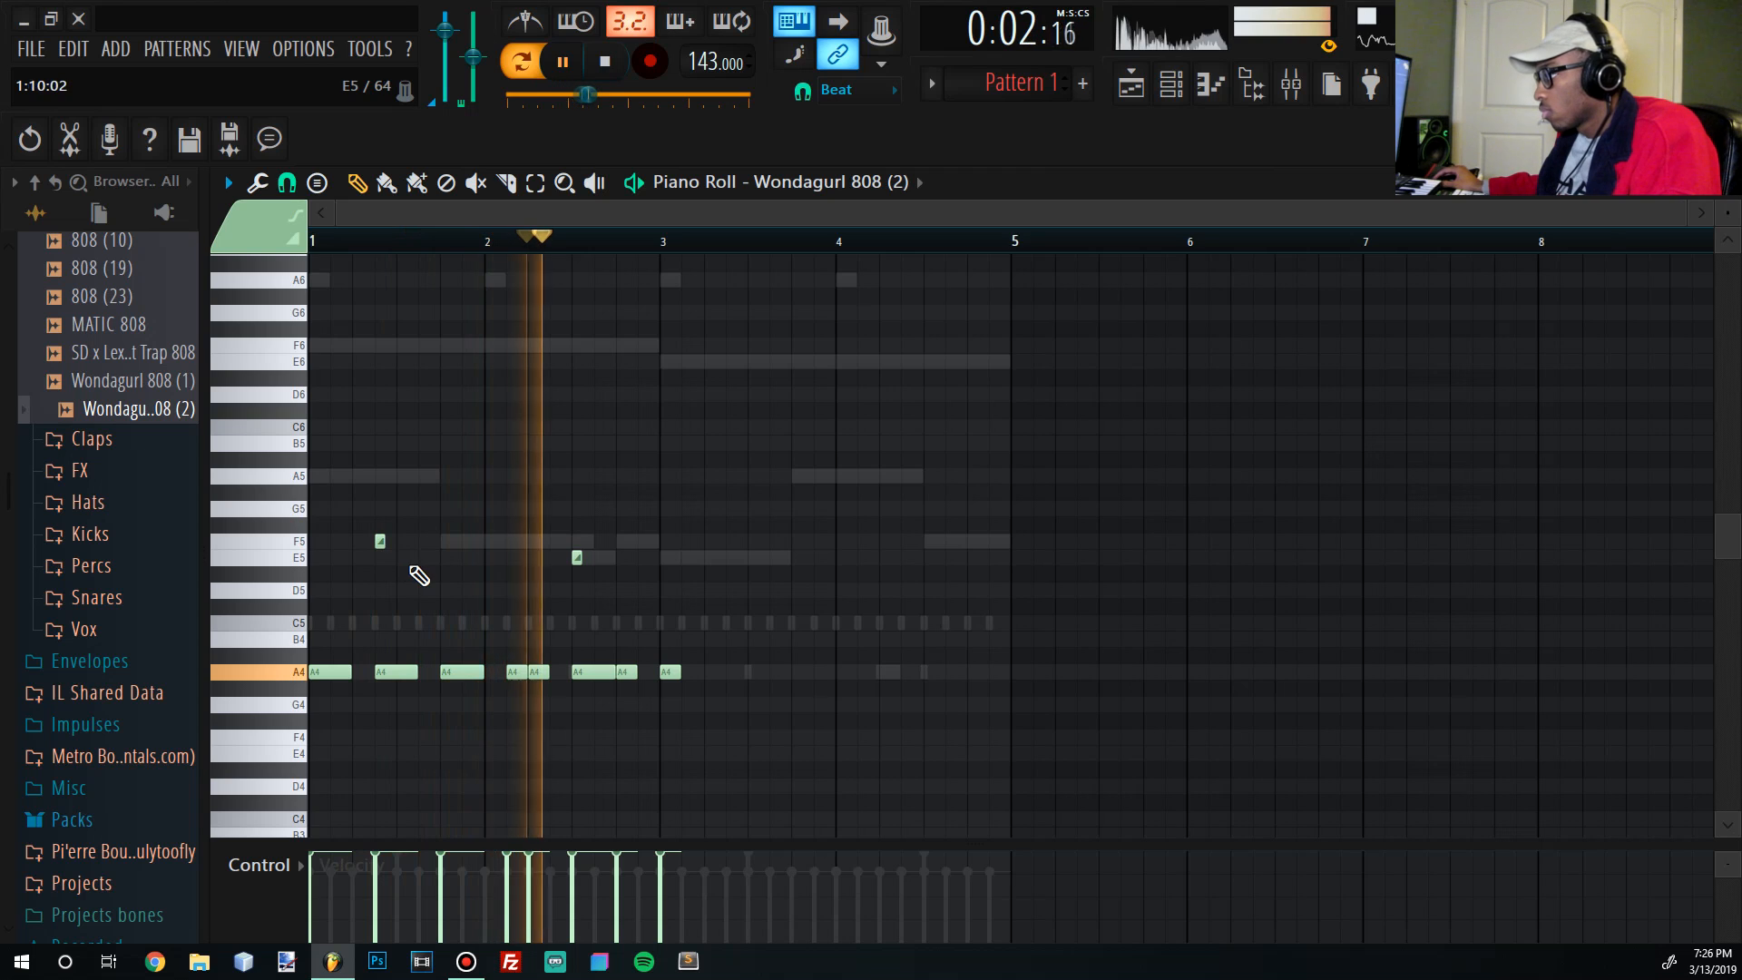
pyautogui.scroll(3, 372, 594)
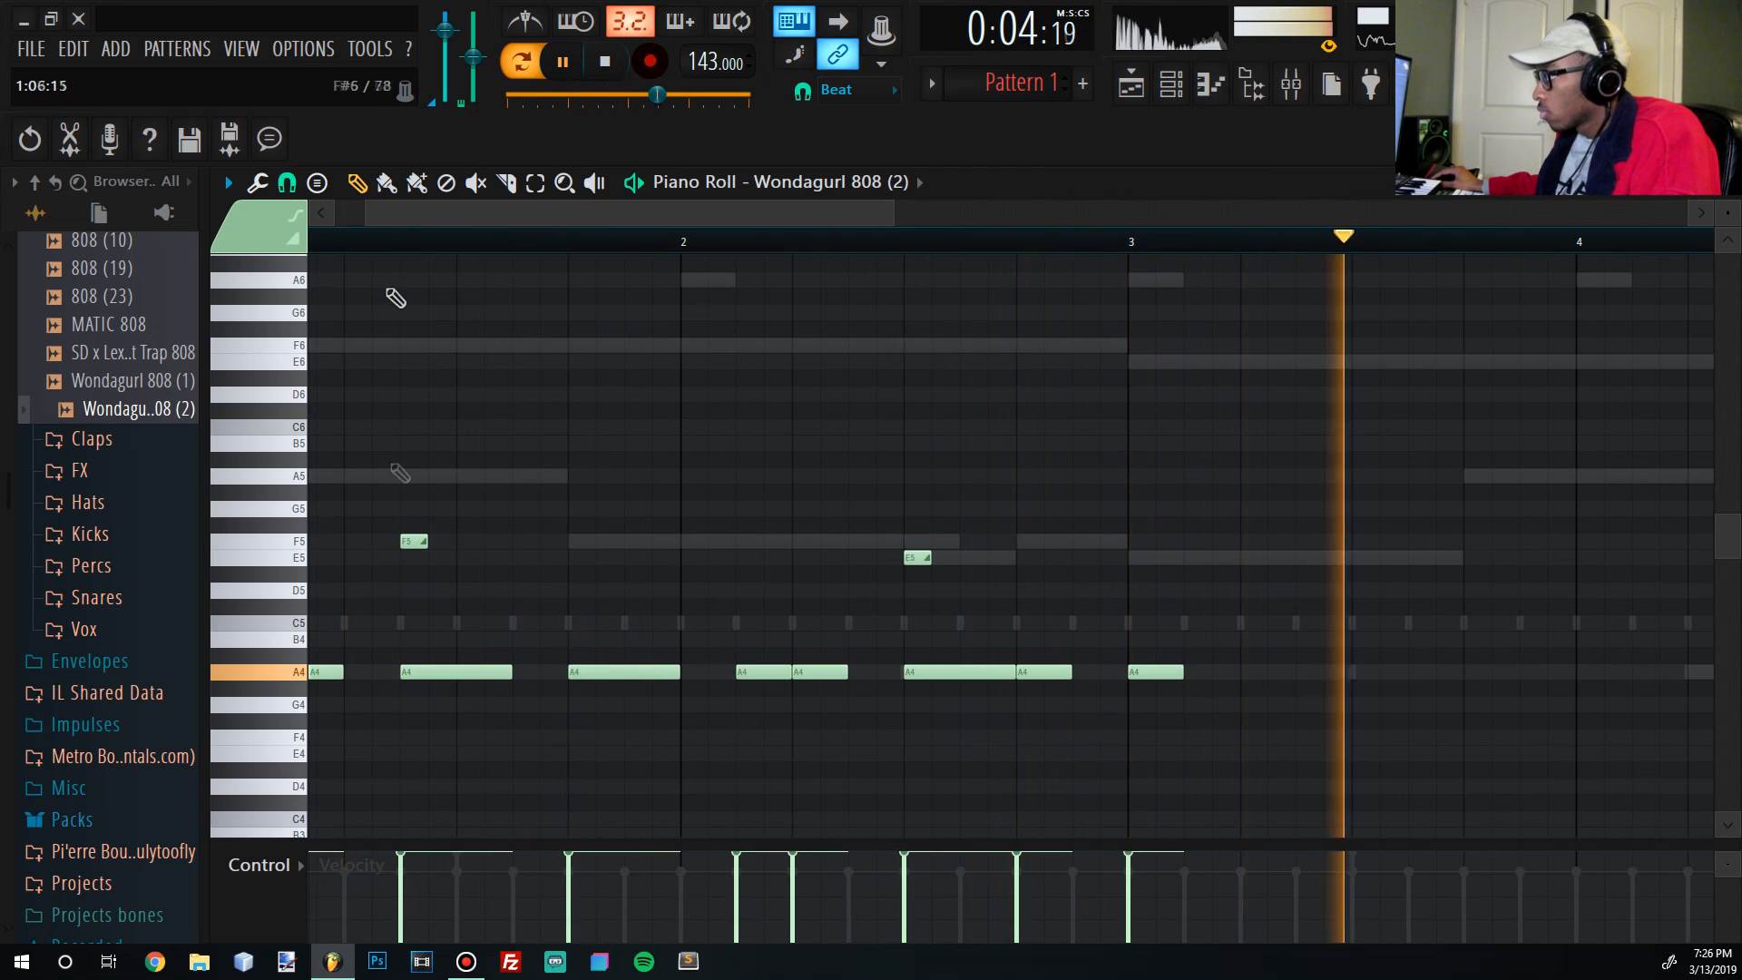
pyautogui.press('space')
pyautogui.click(506, 182)
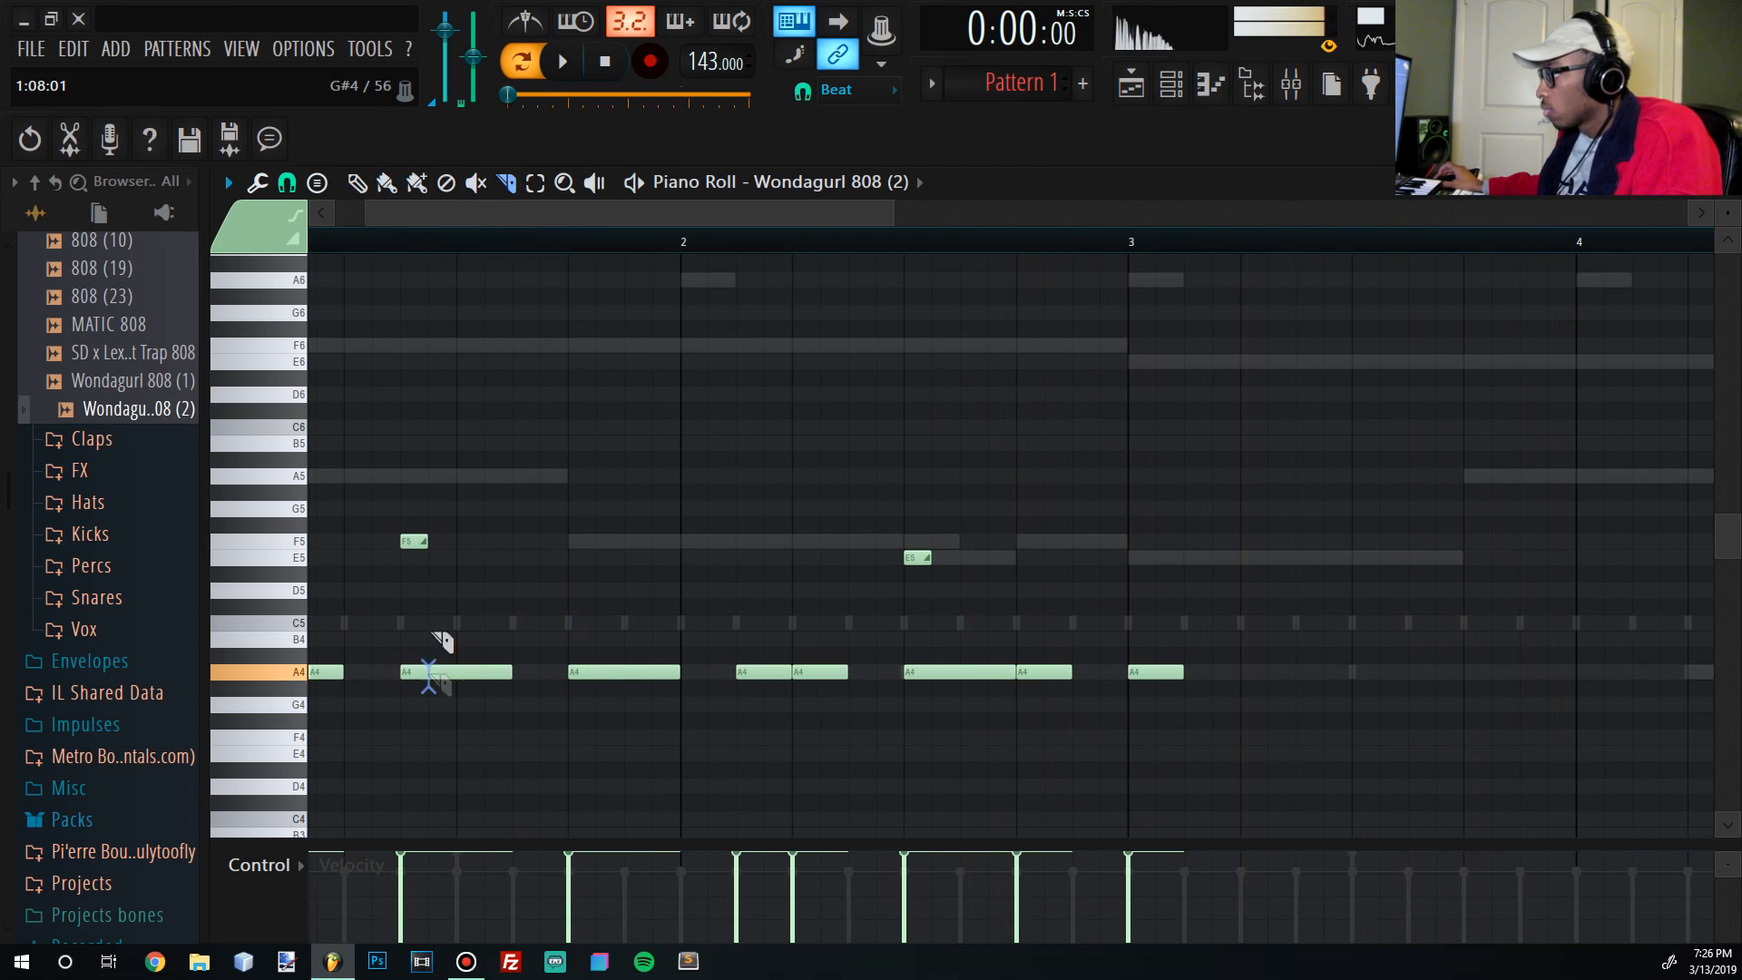
pyautogui.click(430, 676)
pyautogui.press('space')
pyautogui.scroll(-3, 440, 603)
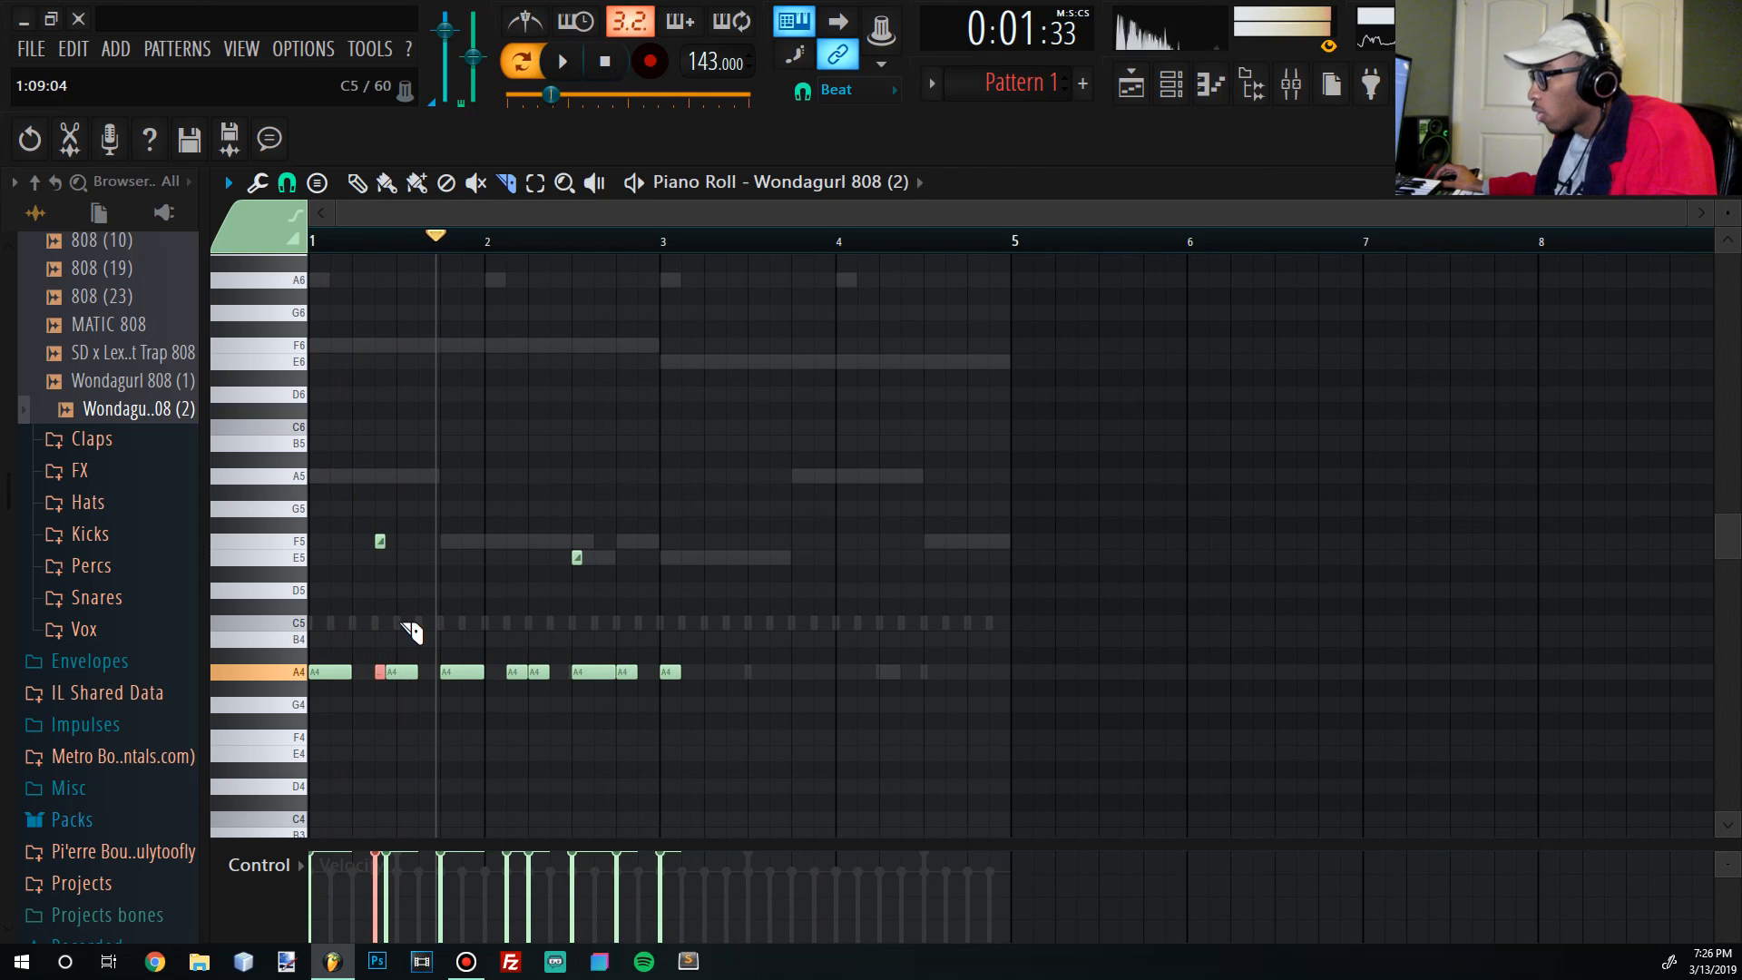
# Slice the second A4 note in the middle at 1:09, making two 2-step notes, and audition the pattern.
pyautogui.click(396, 671)
pyautogui.press('space')
pyautogui.press('space')
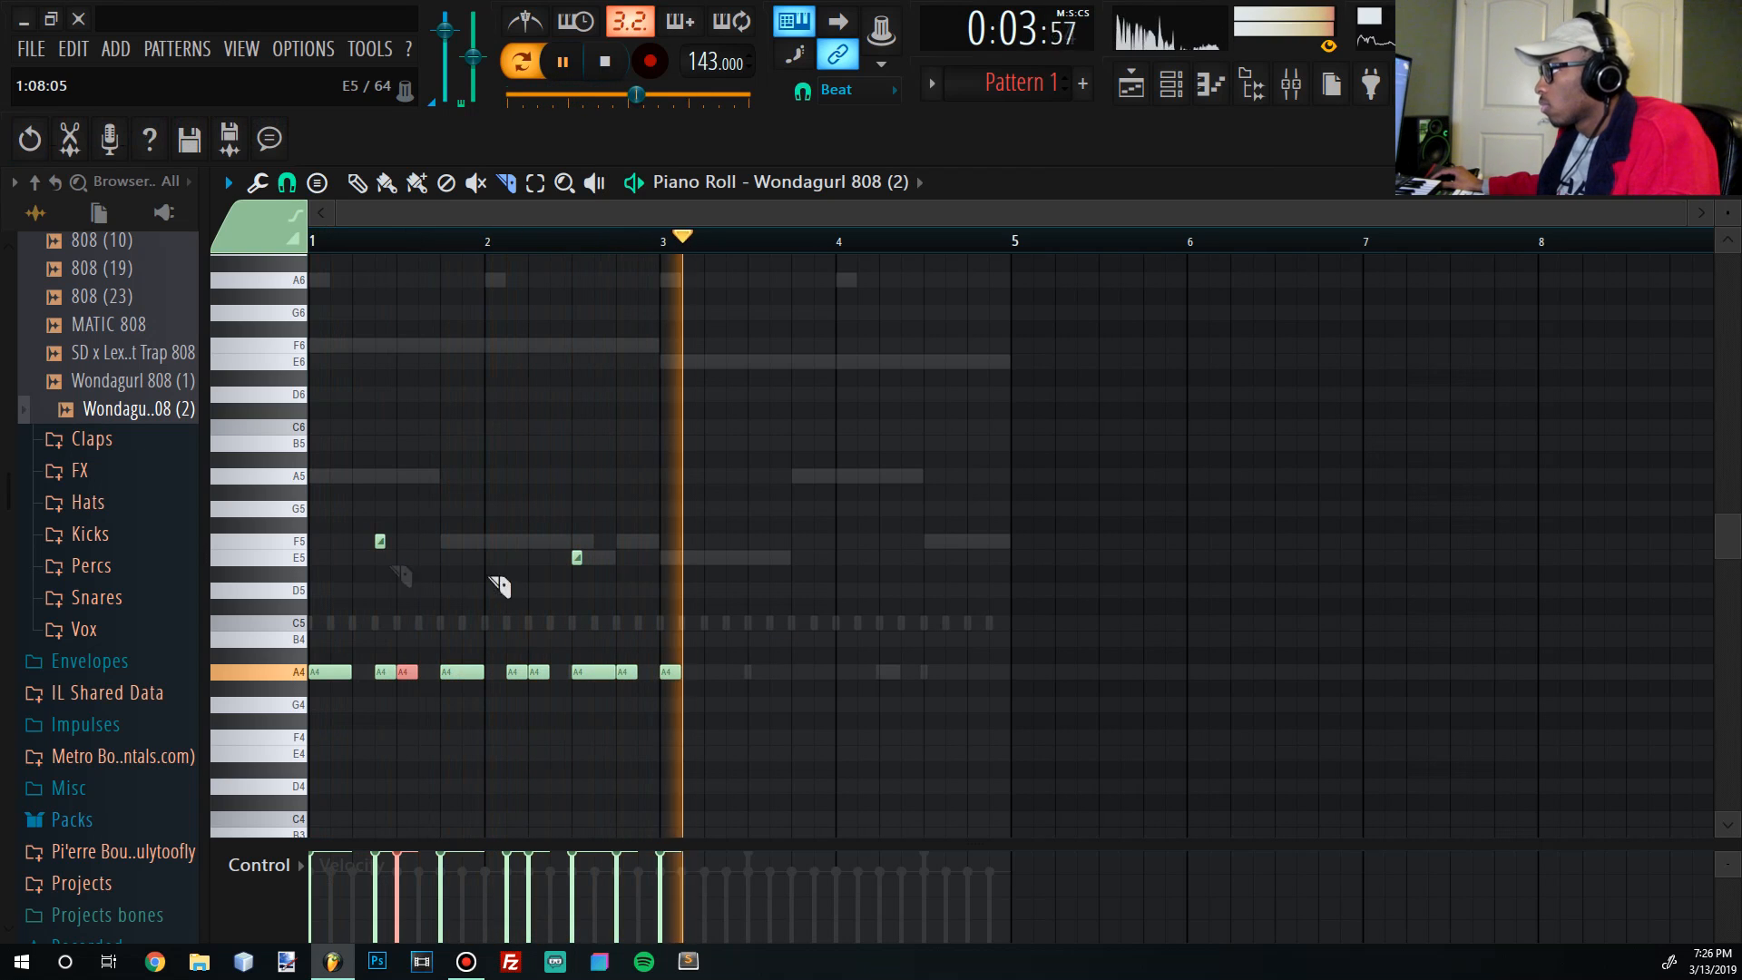
pyautogui.press('space')
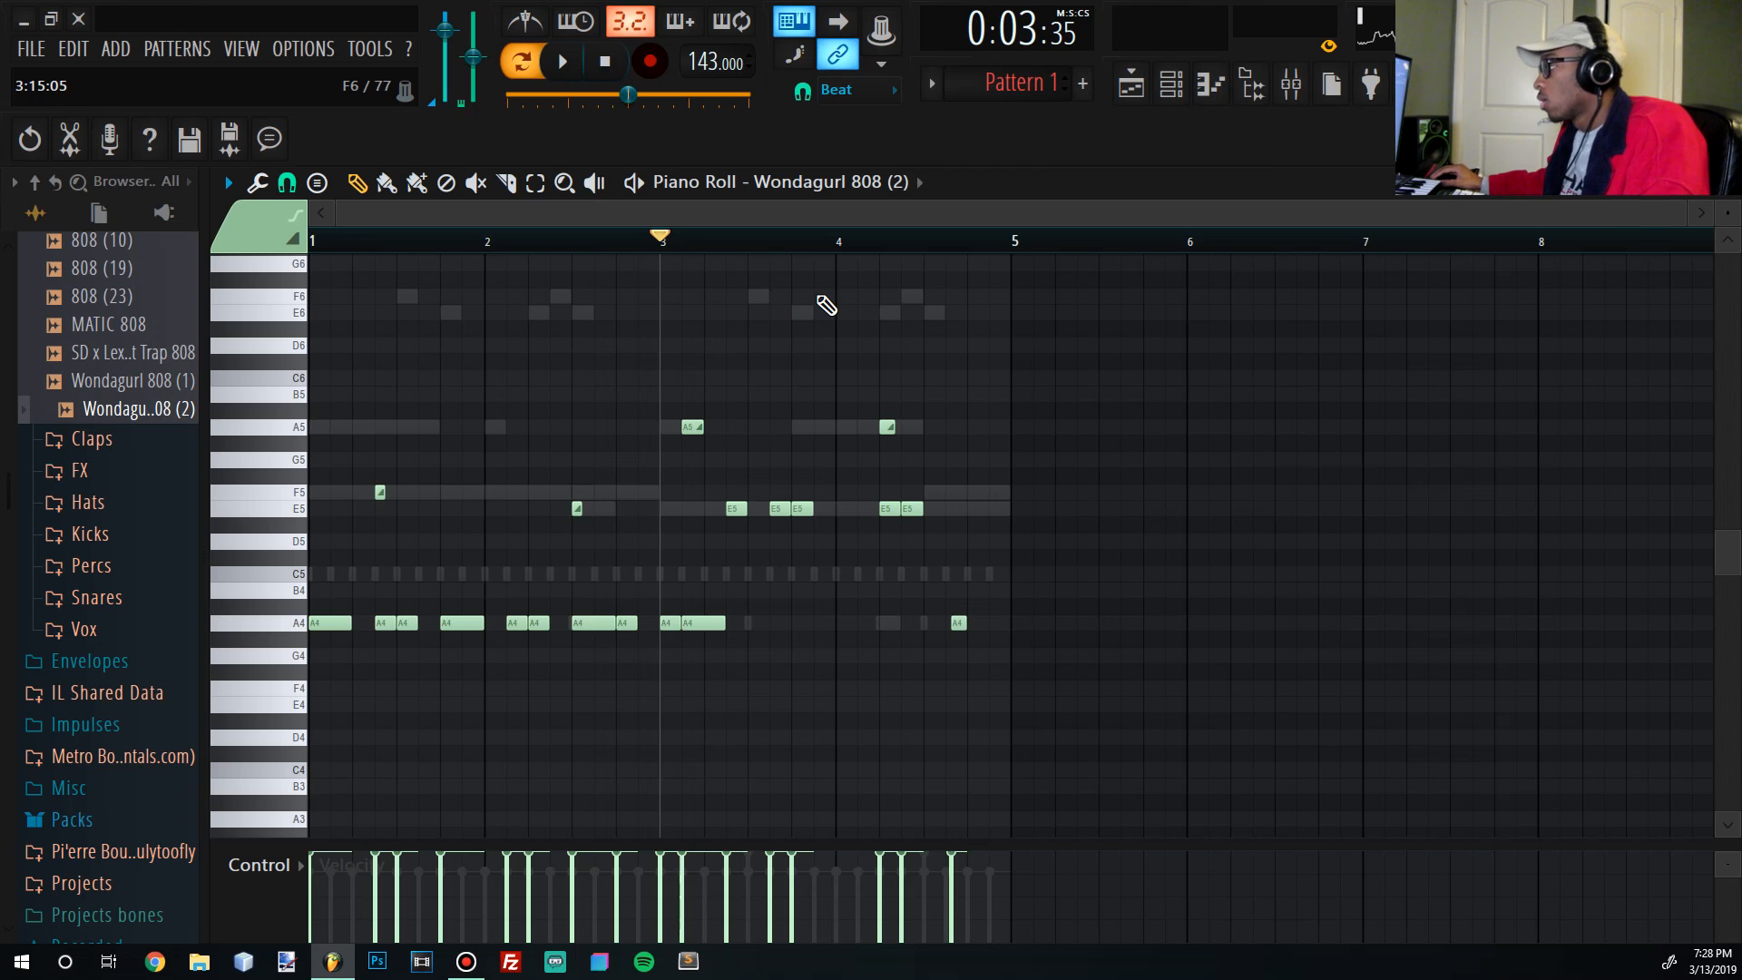
# Play the full bass line, check the mixer, and return to the Wondagurl 808 (2) piano roll.
pyautogui.press('space')
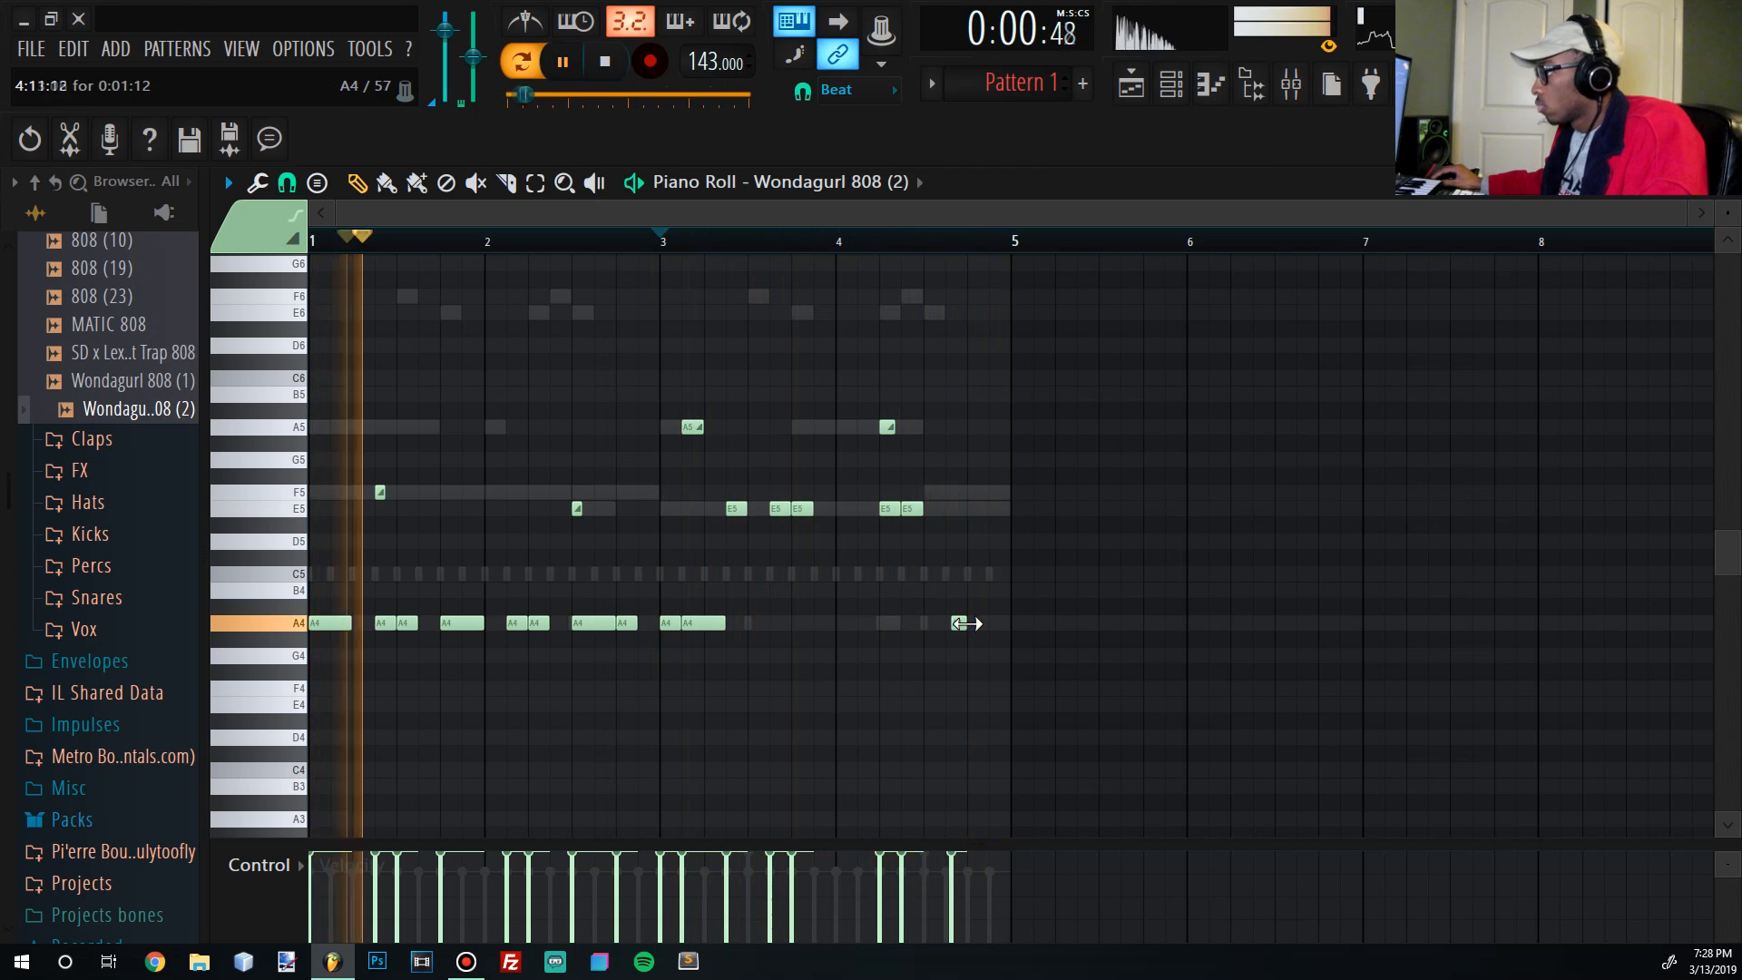
pyautogui.press('space')
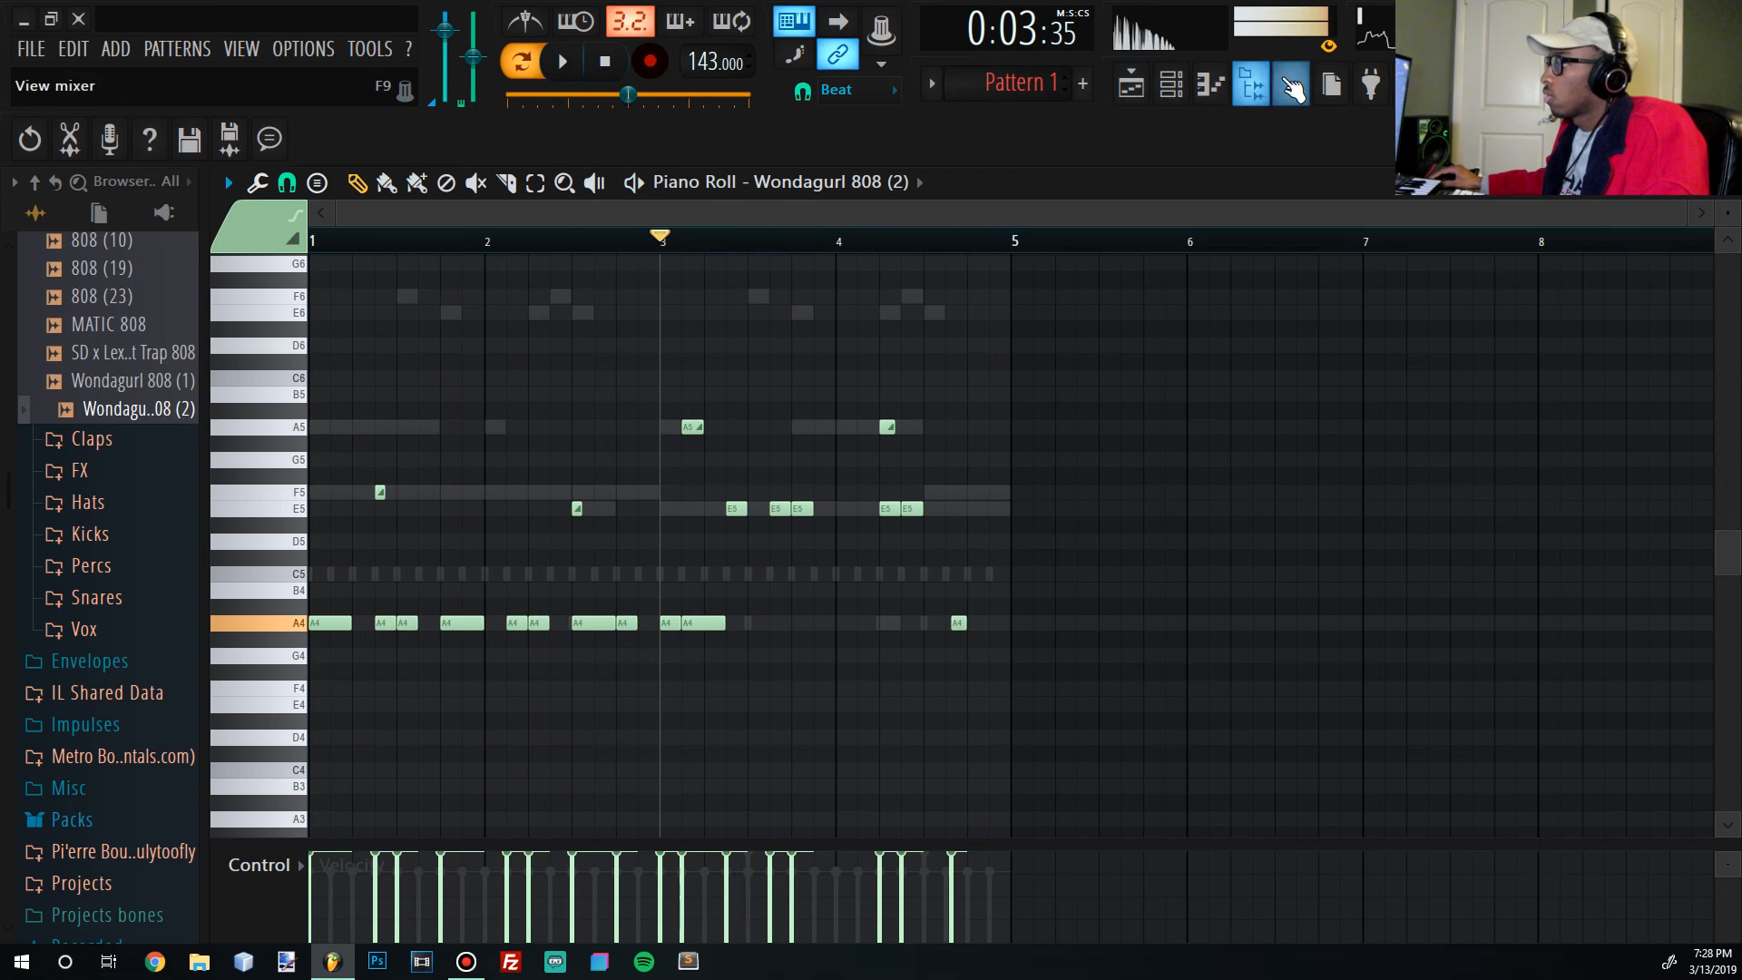
pyautogui.click(1291, 86)
pyautogui.rightClick(314, 444)
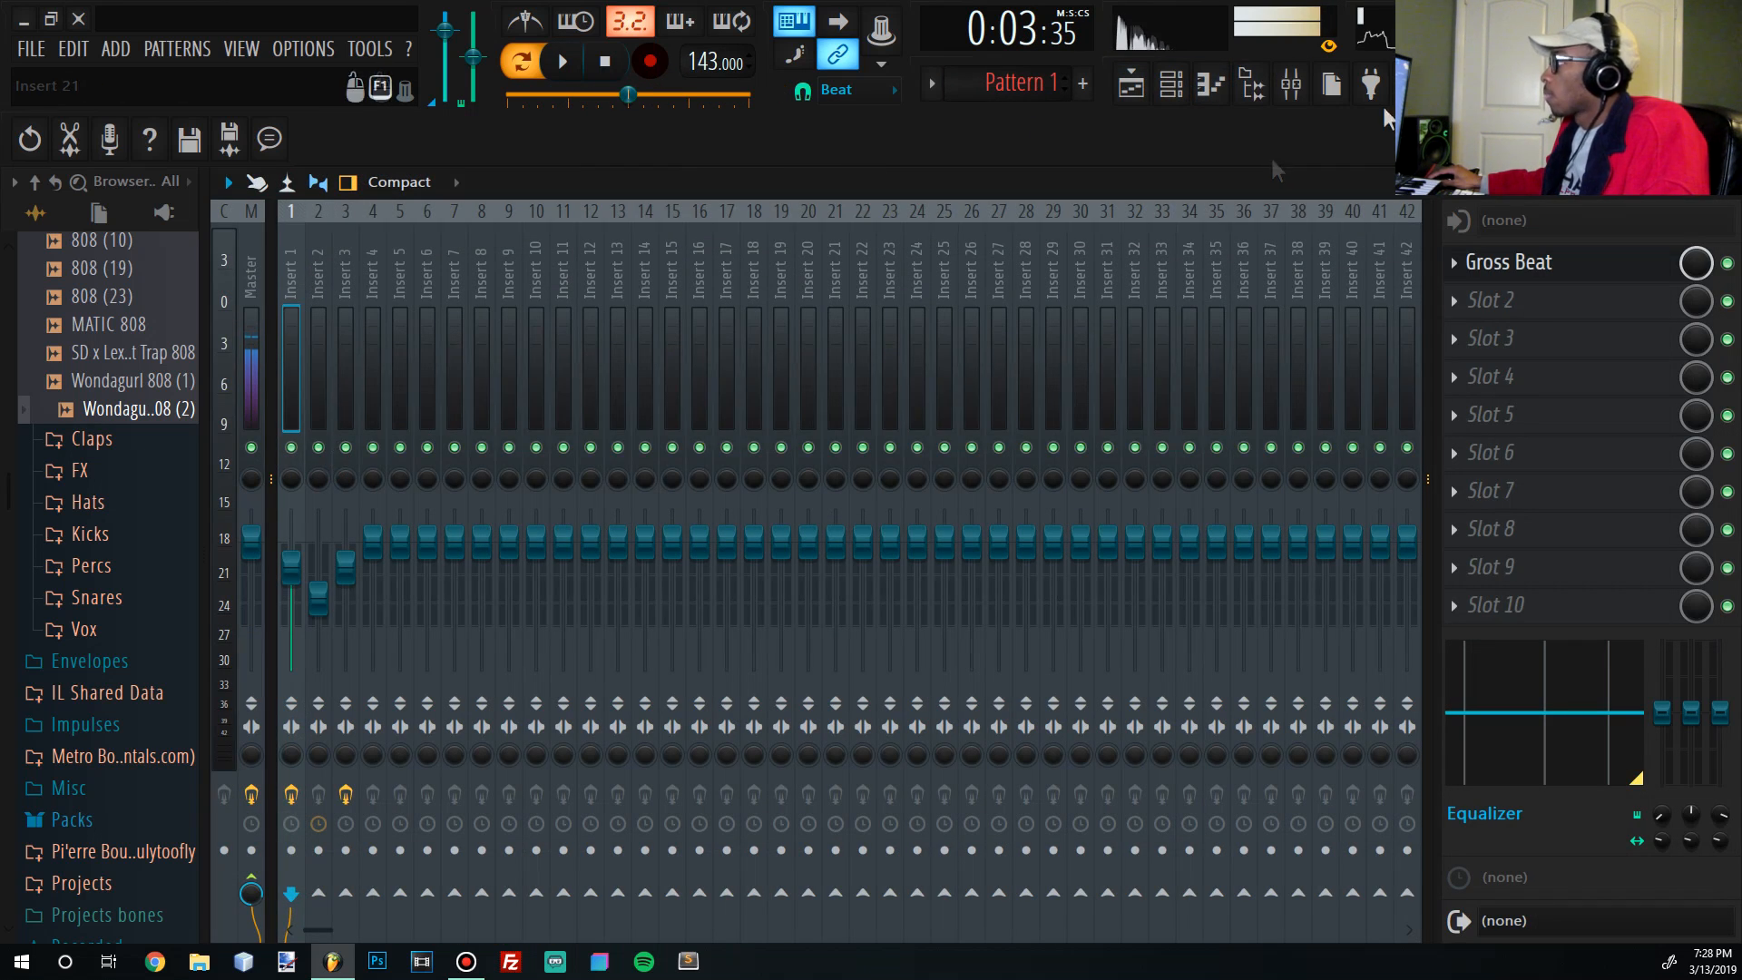
pyautogui.click(1171, 85)
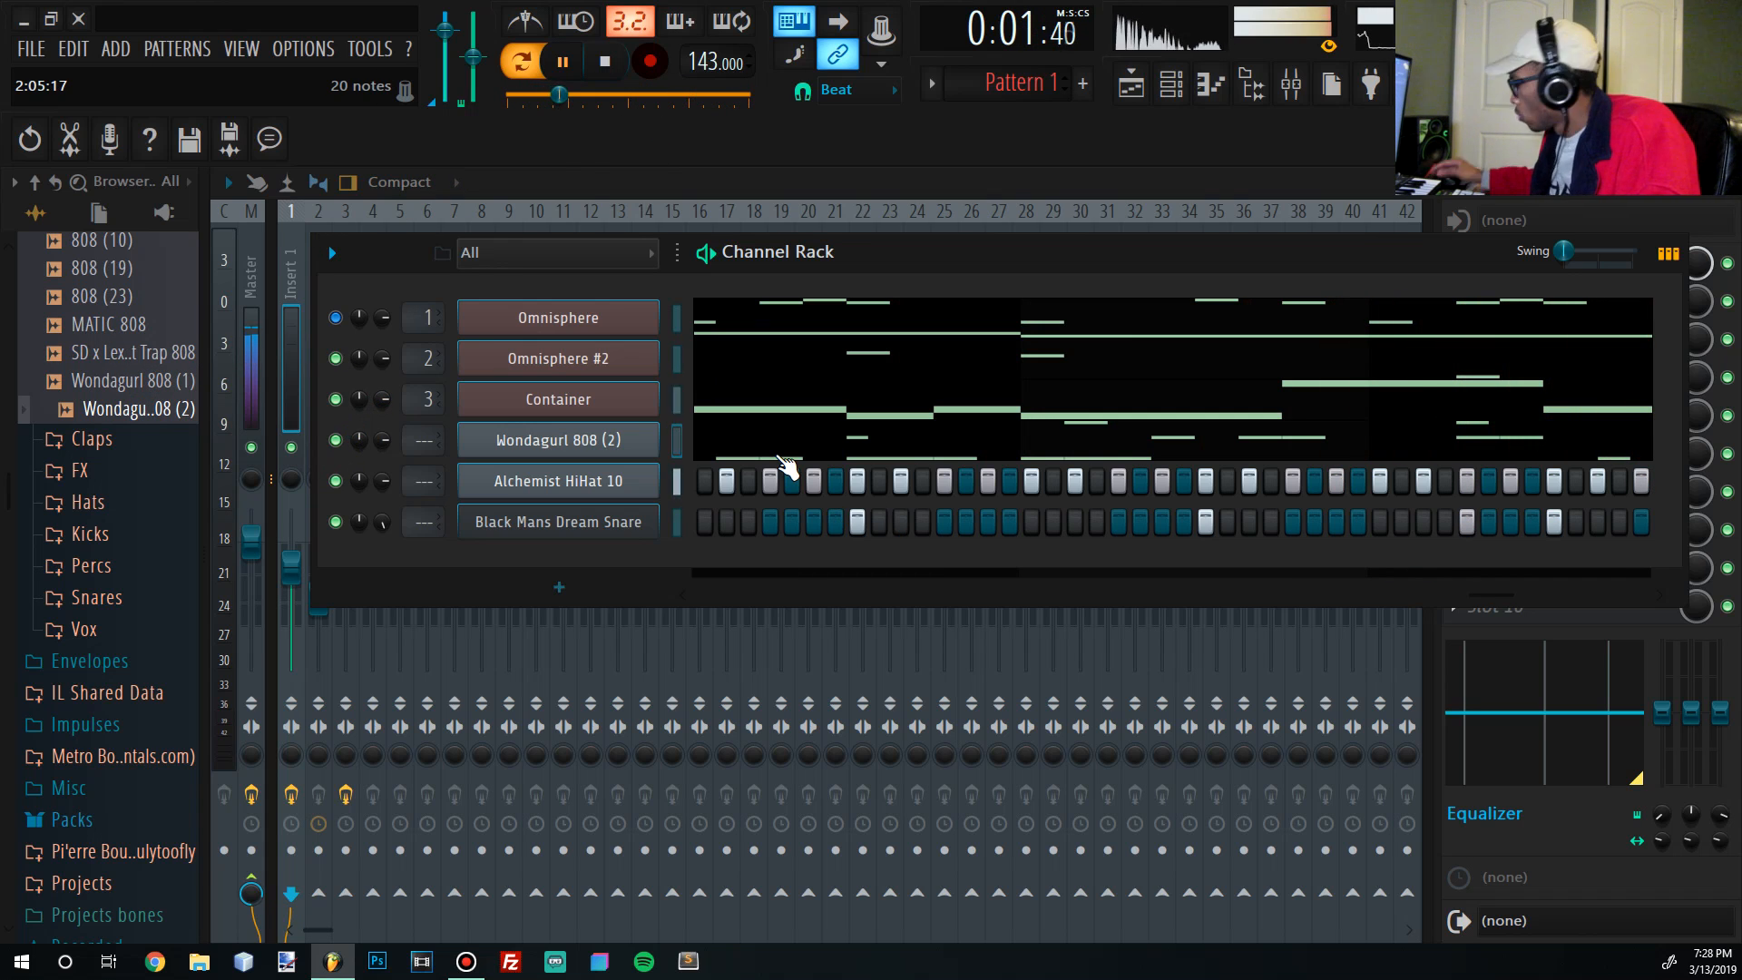
pyautogui.click(786, 464)
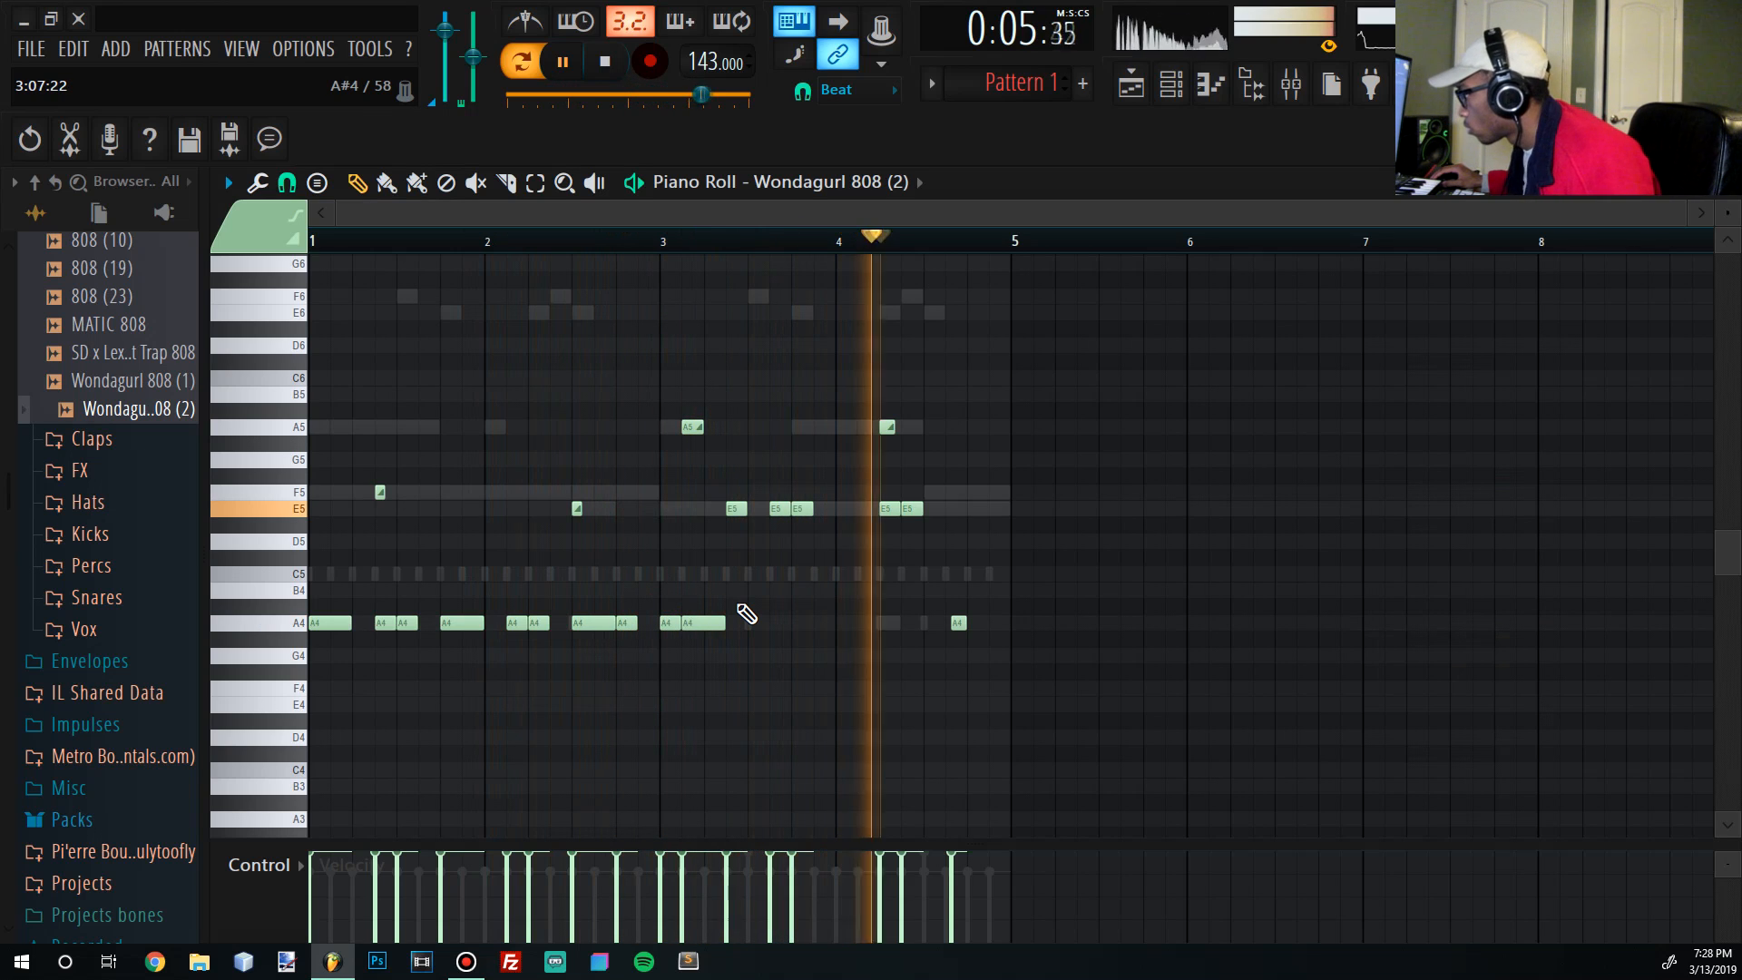
# Raise the last A4 note in bar 4 to E5, extend its start back to 4:11 for a 2-step length, and save the project.
pyautogui.press('space')
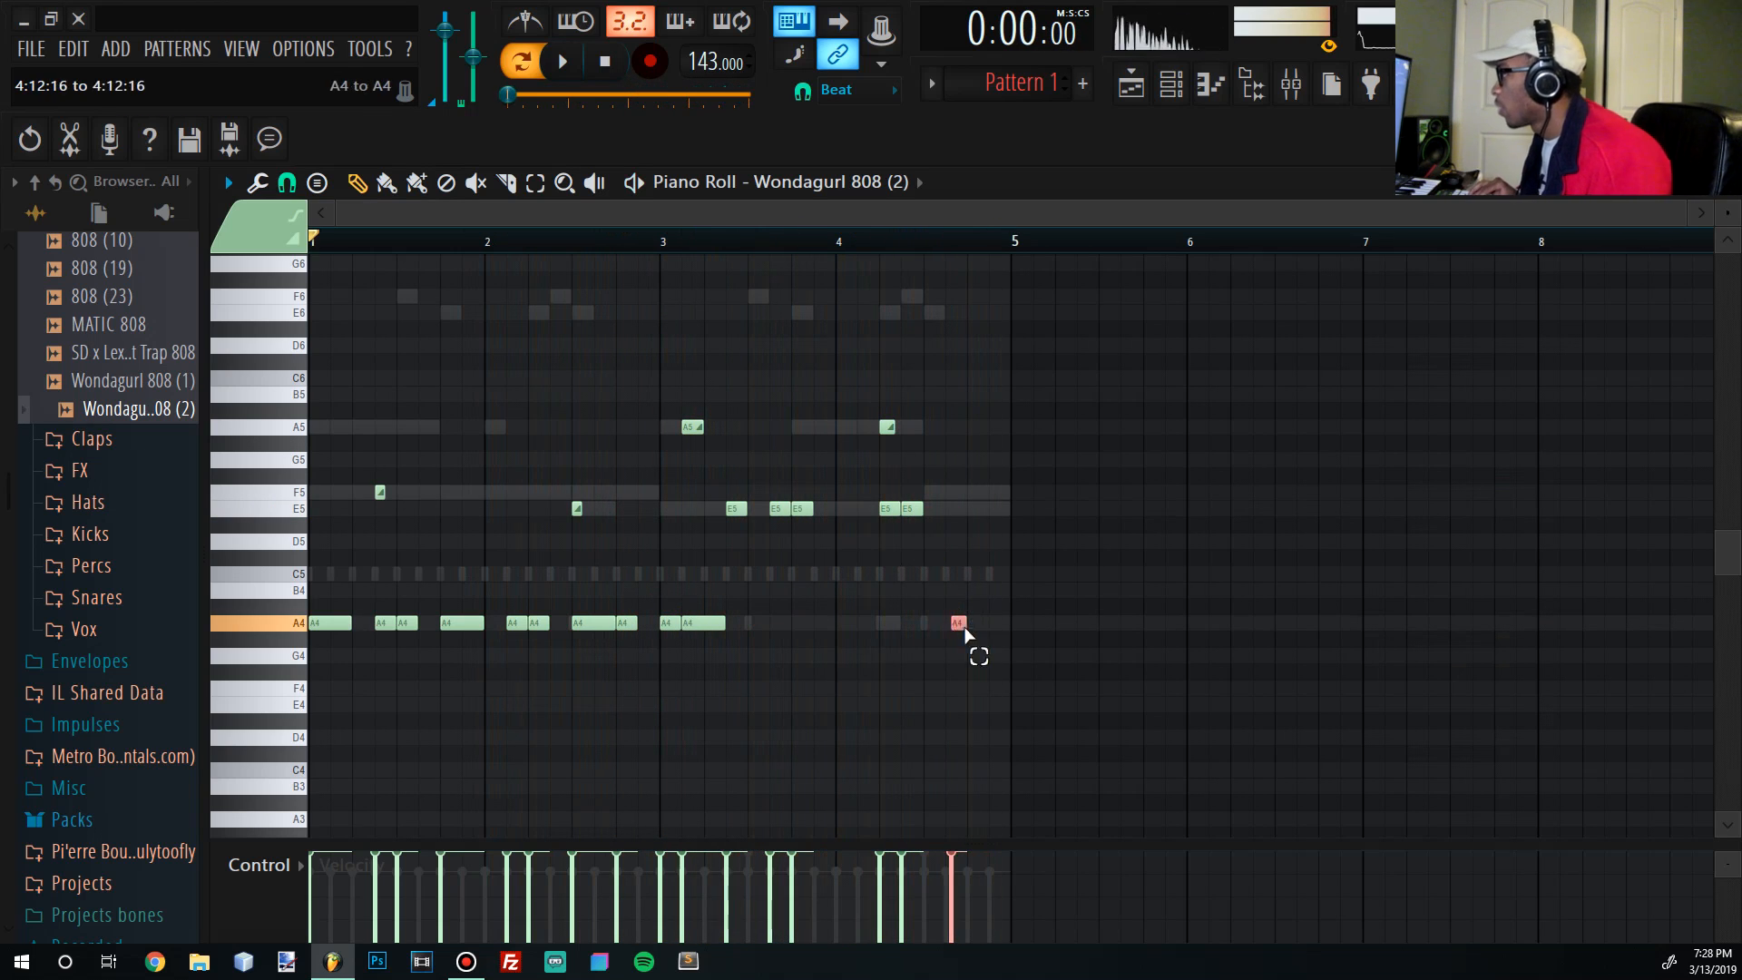
pyautogui.press('space')
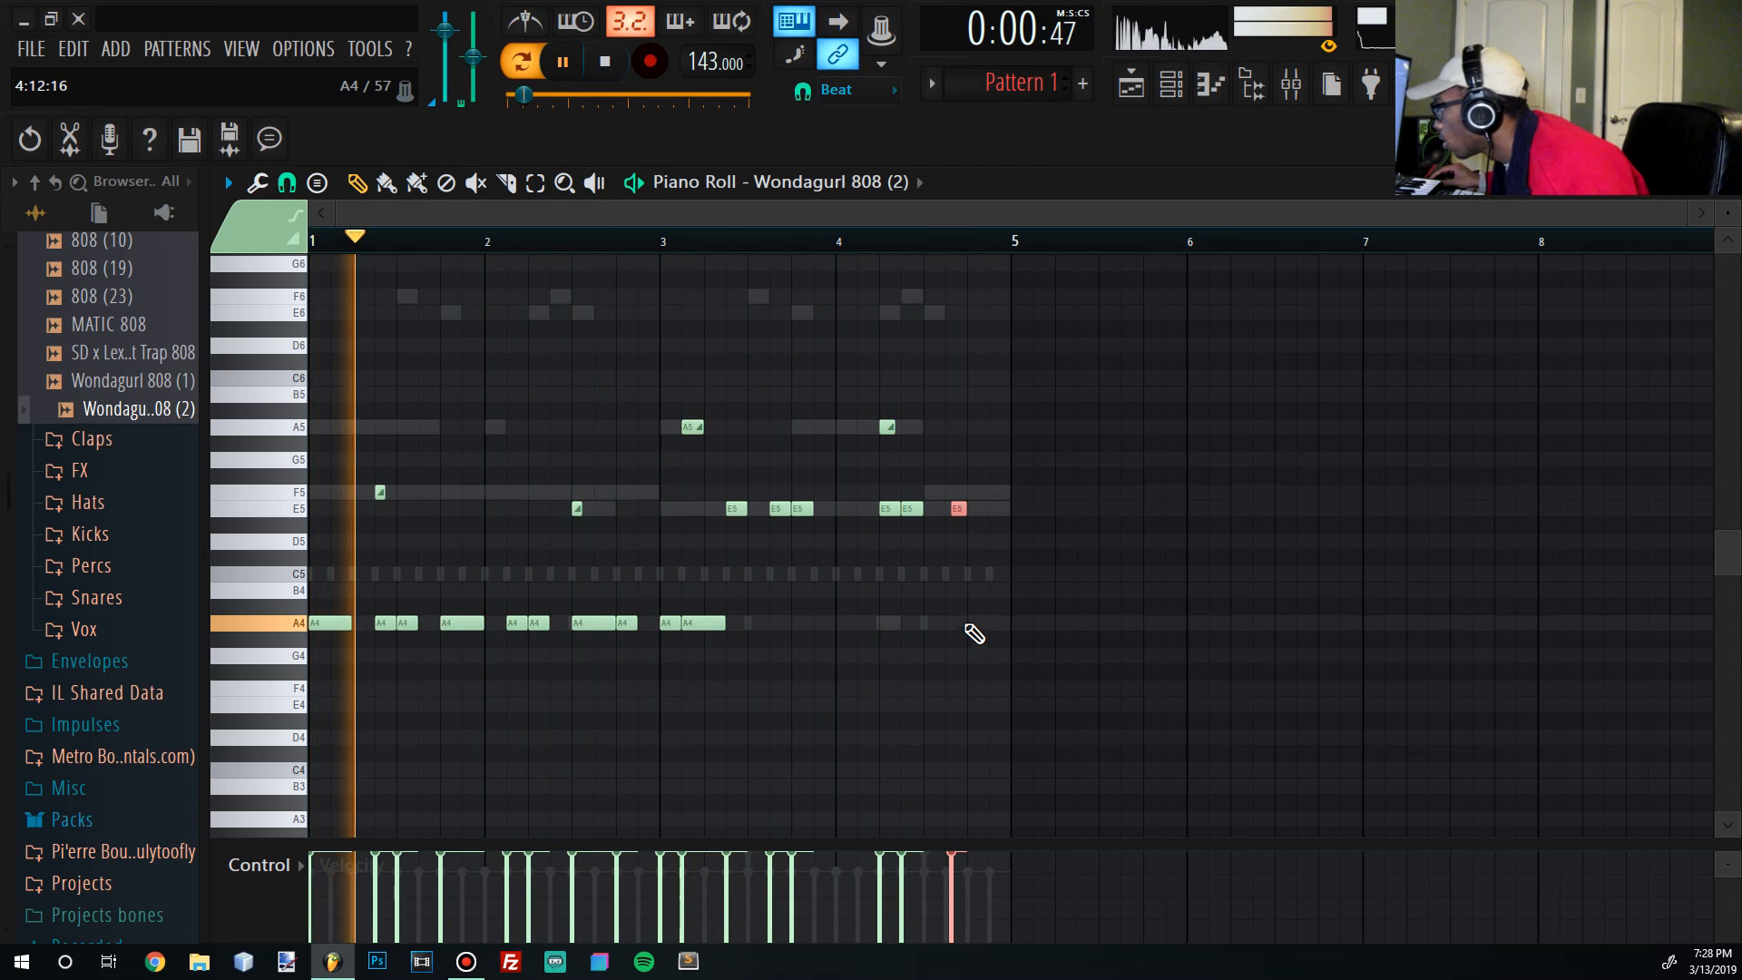
pyautogui.scroll(4, 941, 575)
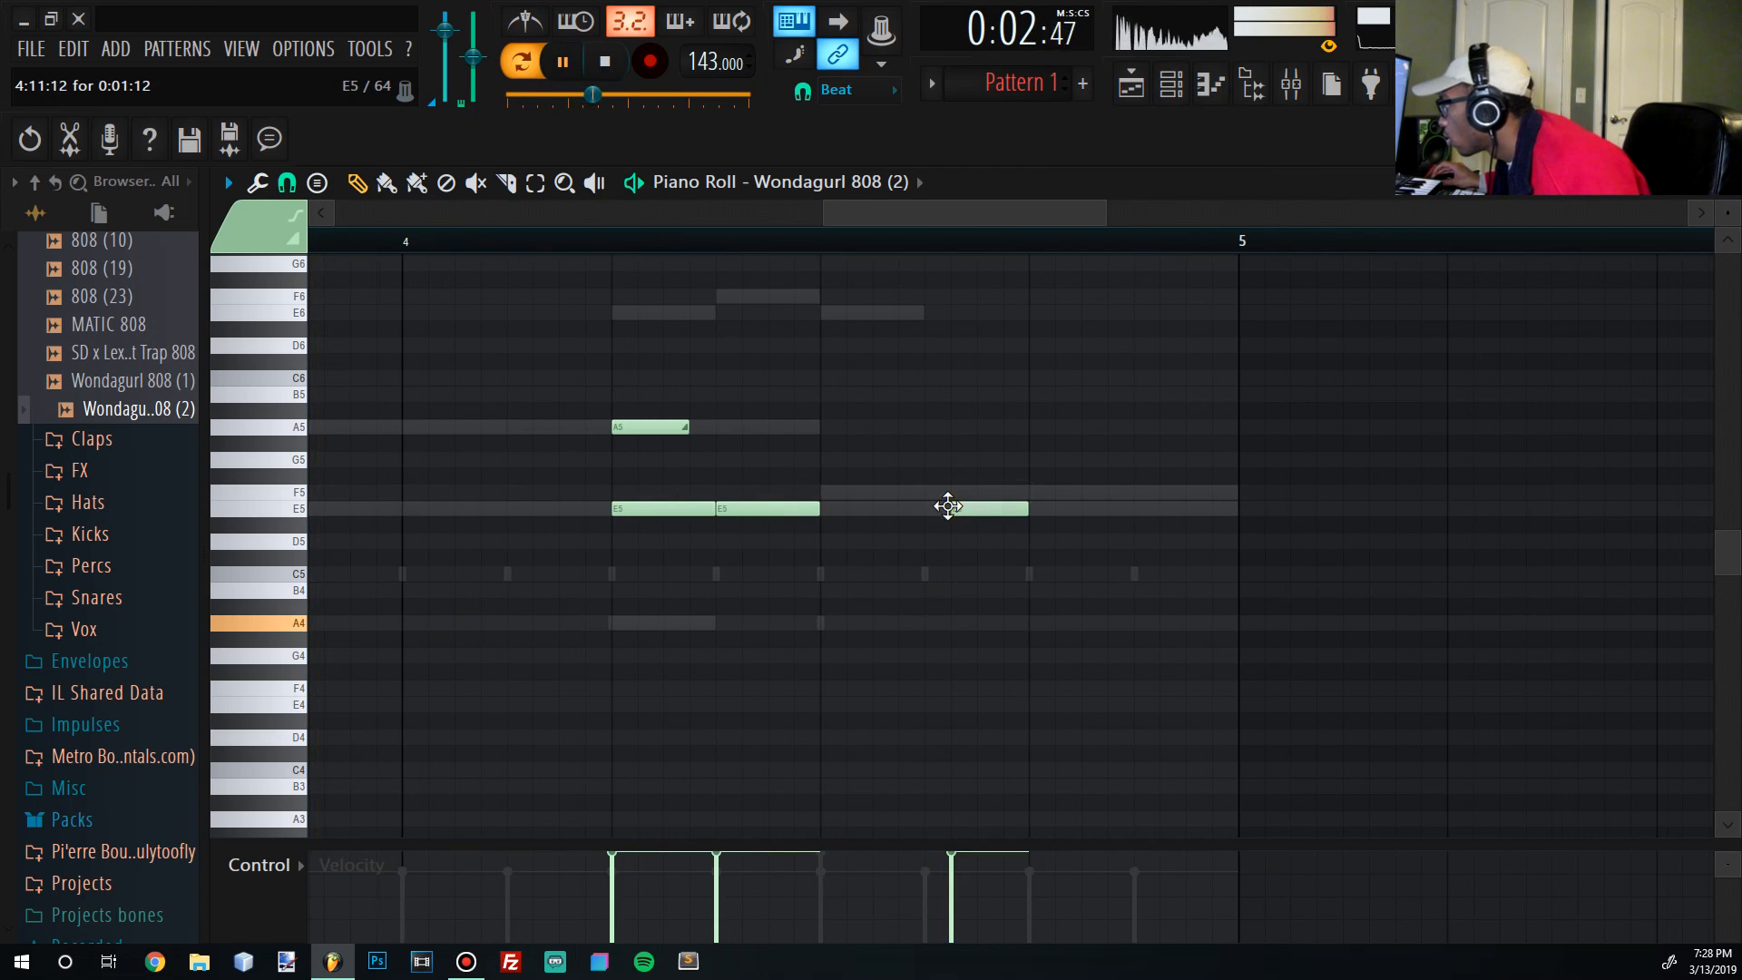
pyautogui.scroll(-4, 940, 506)
pyautogui.scroll(-2, 786, 564)
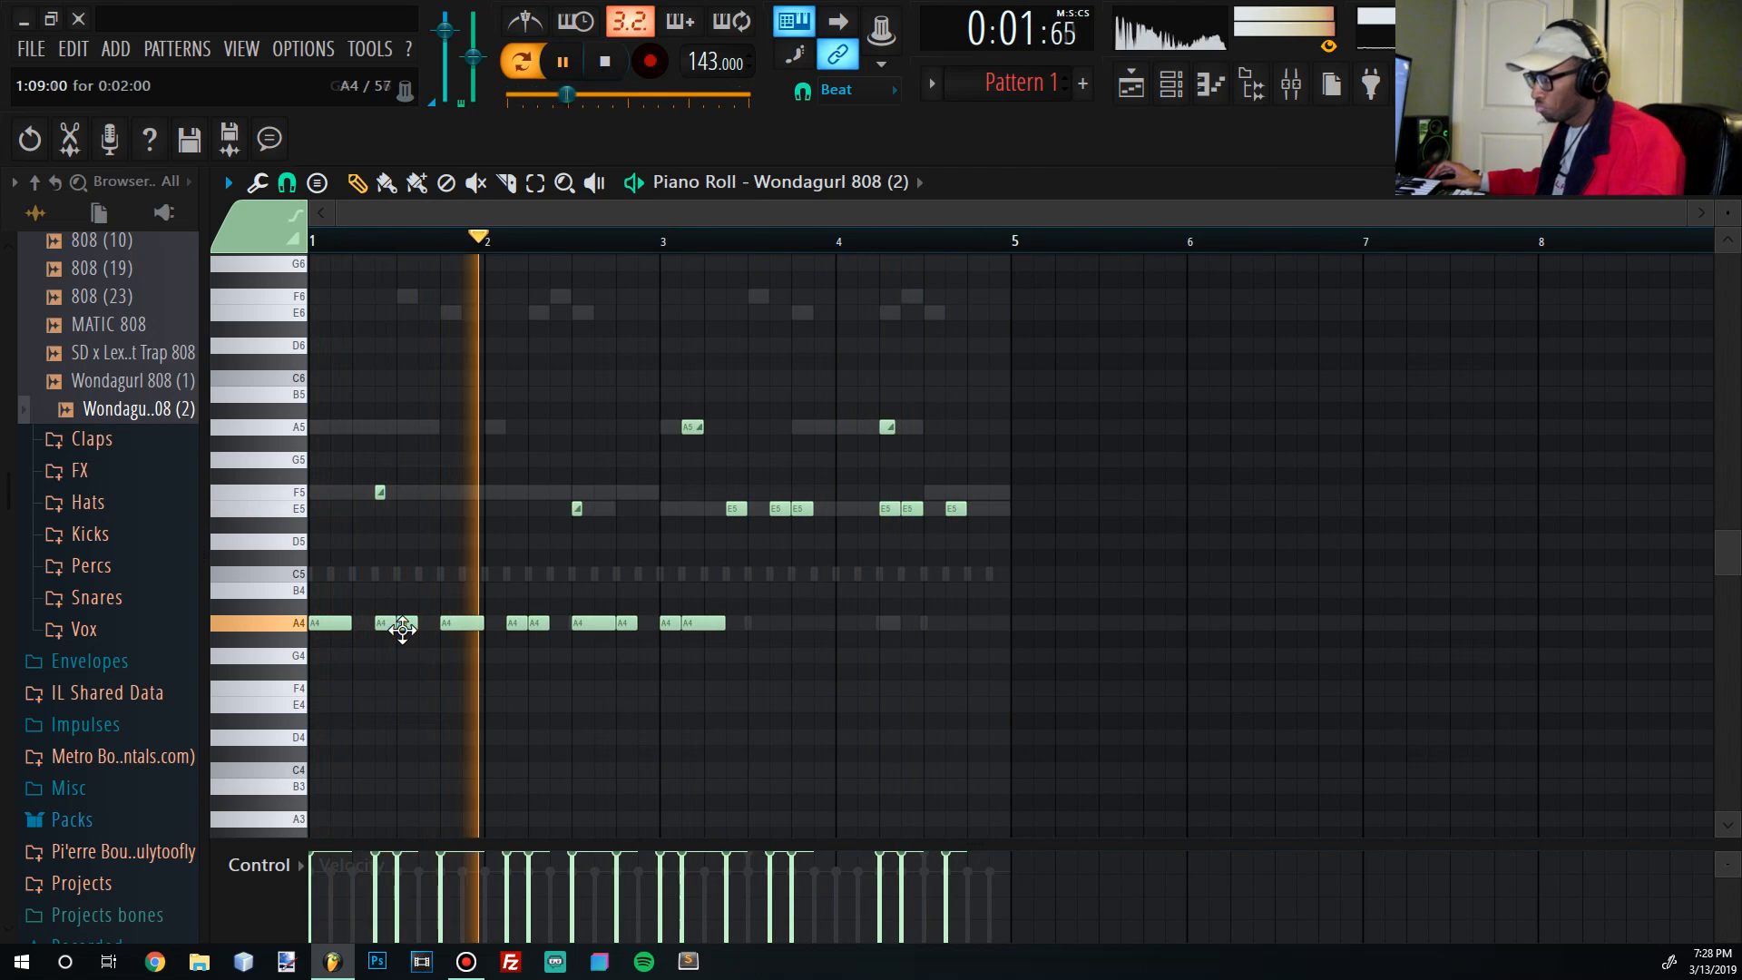
pyautogui.hotkey('ctrl', 's')
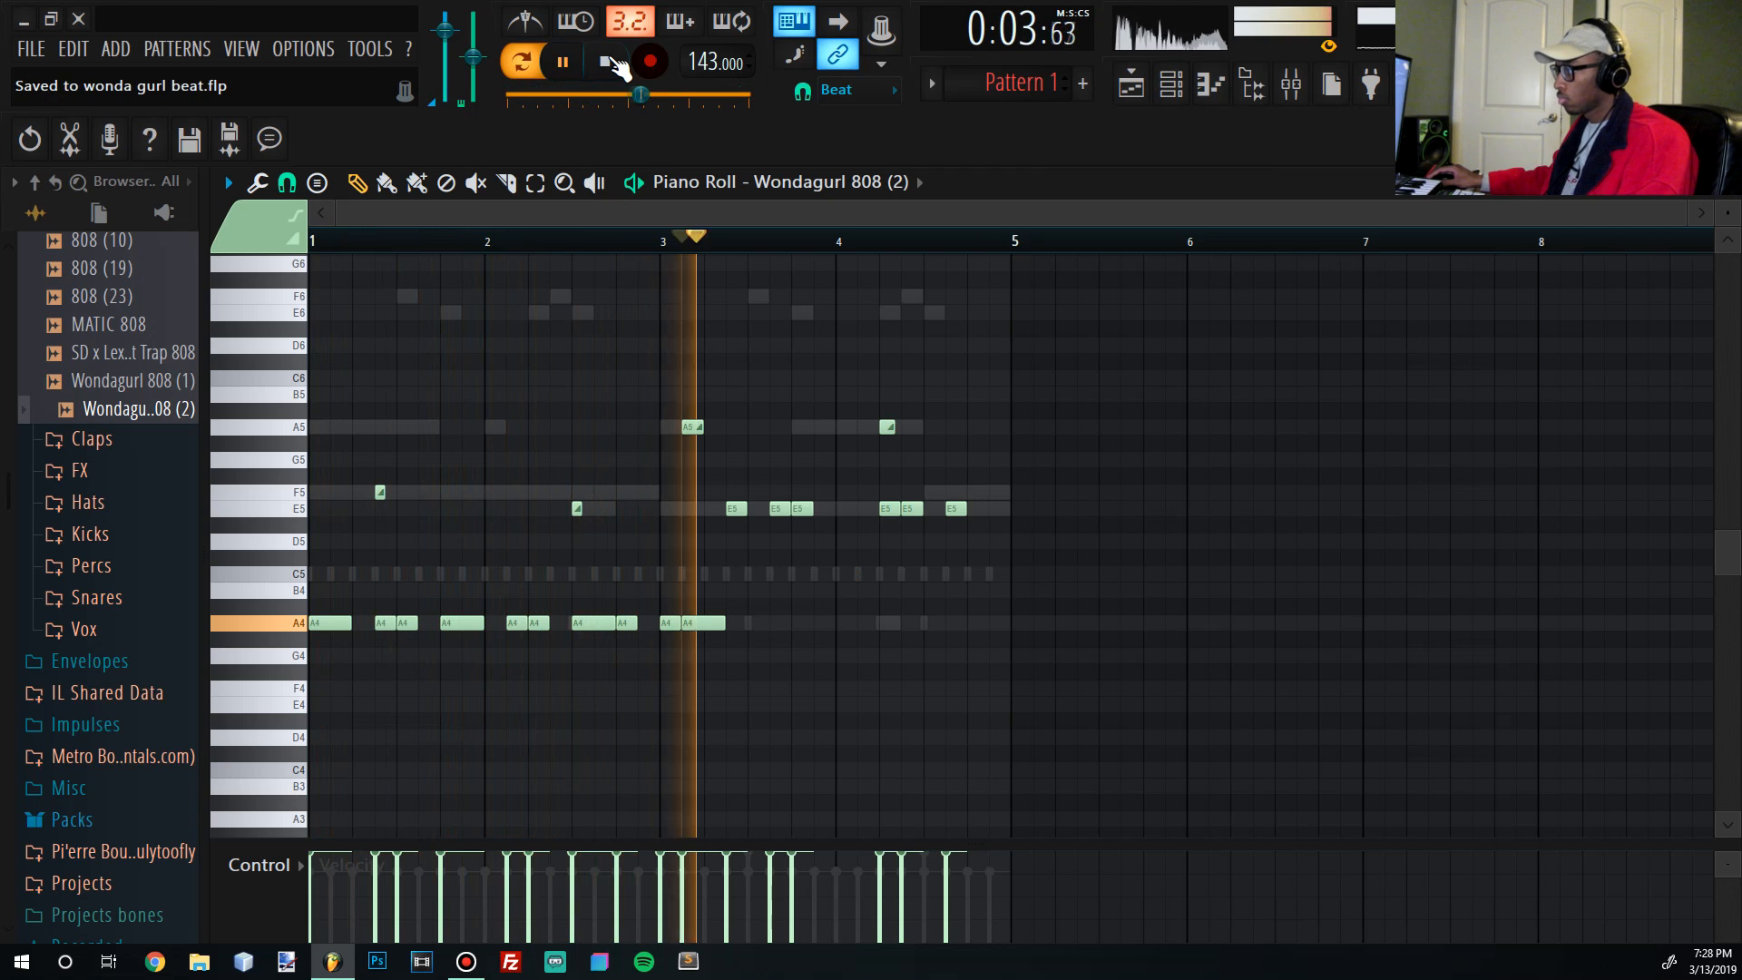
# Add the TM-88 Kicks [Metro X TM-88] sample from the TM88 drum kit to the Channel Rack as a new channel above Alchemist HiHat 10.
pyautogui.press('F6')
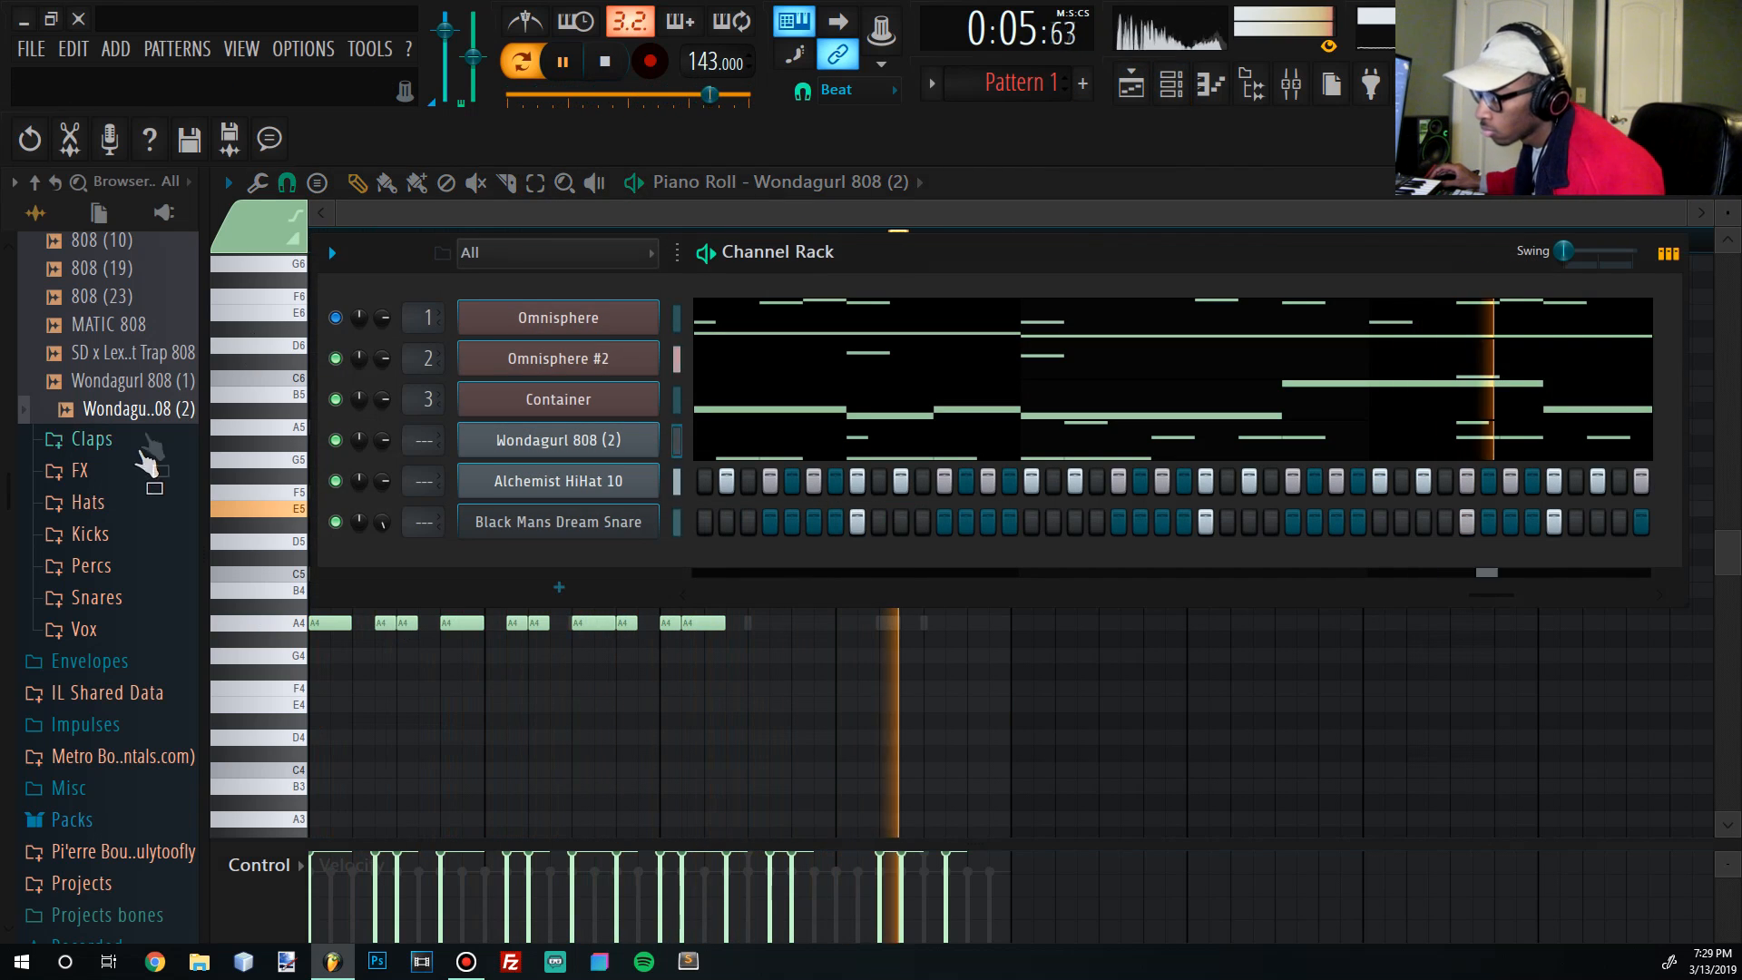
pyautogui.scroll(-5, 145, 335)
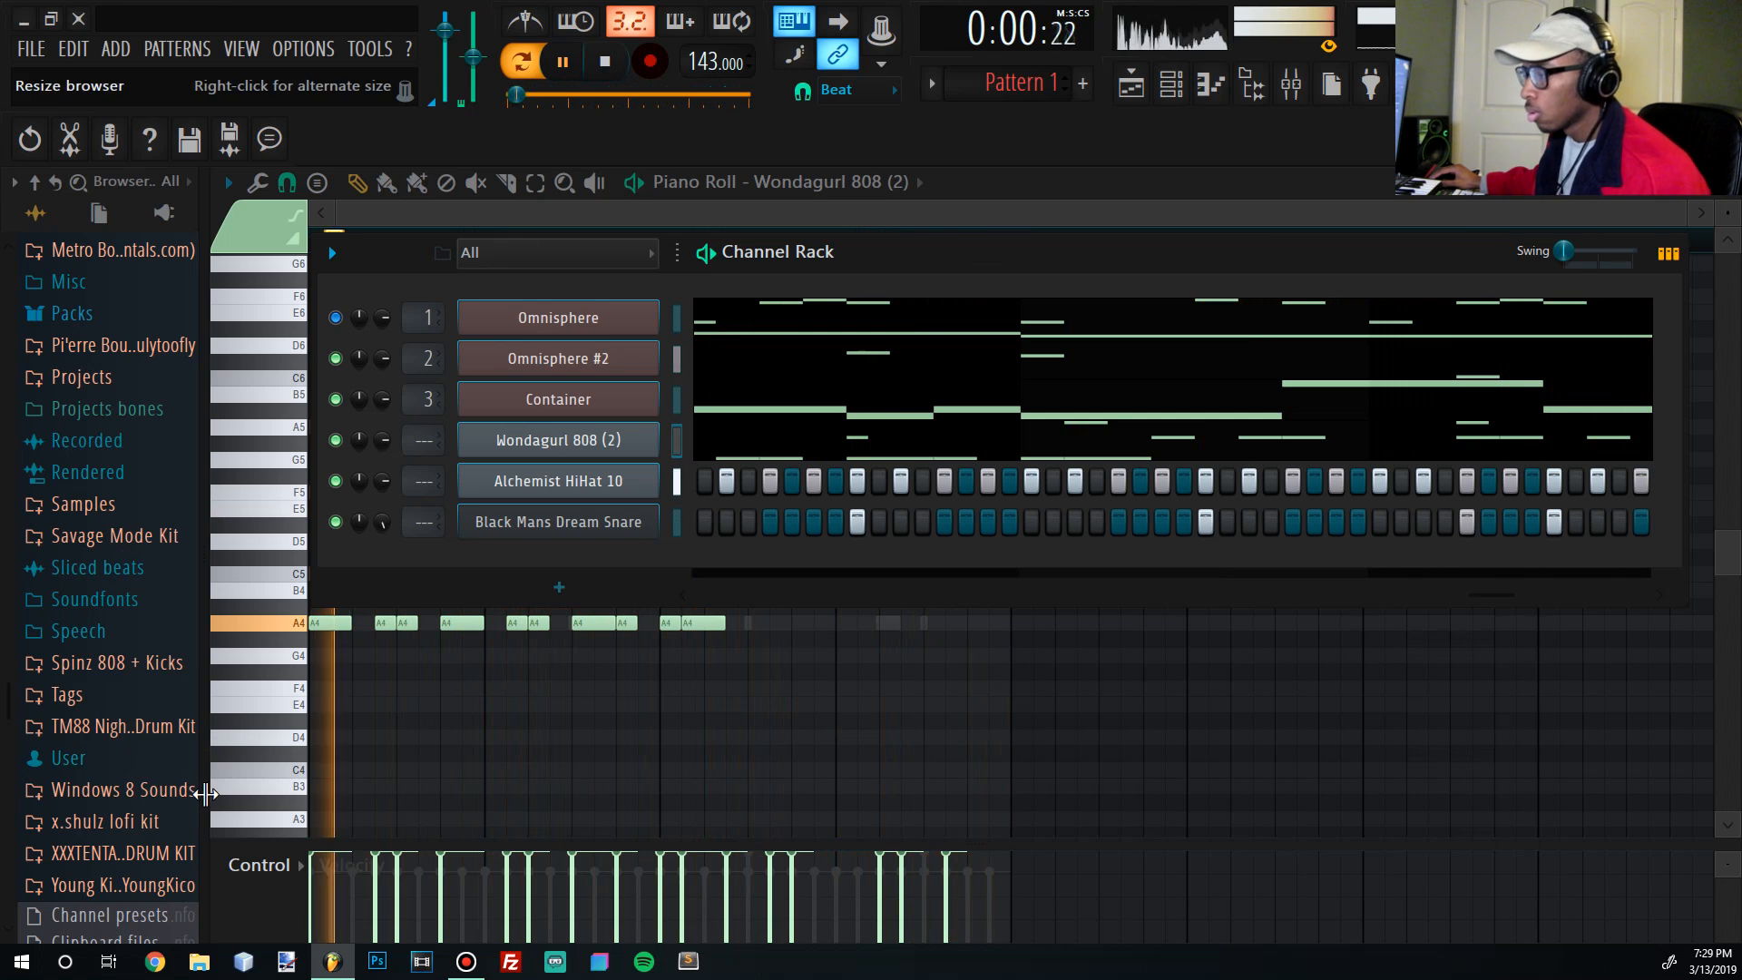
pyautogui.click(136, 726)
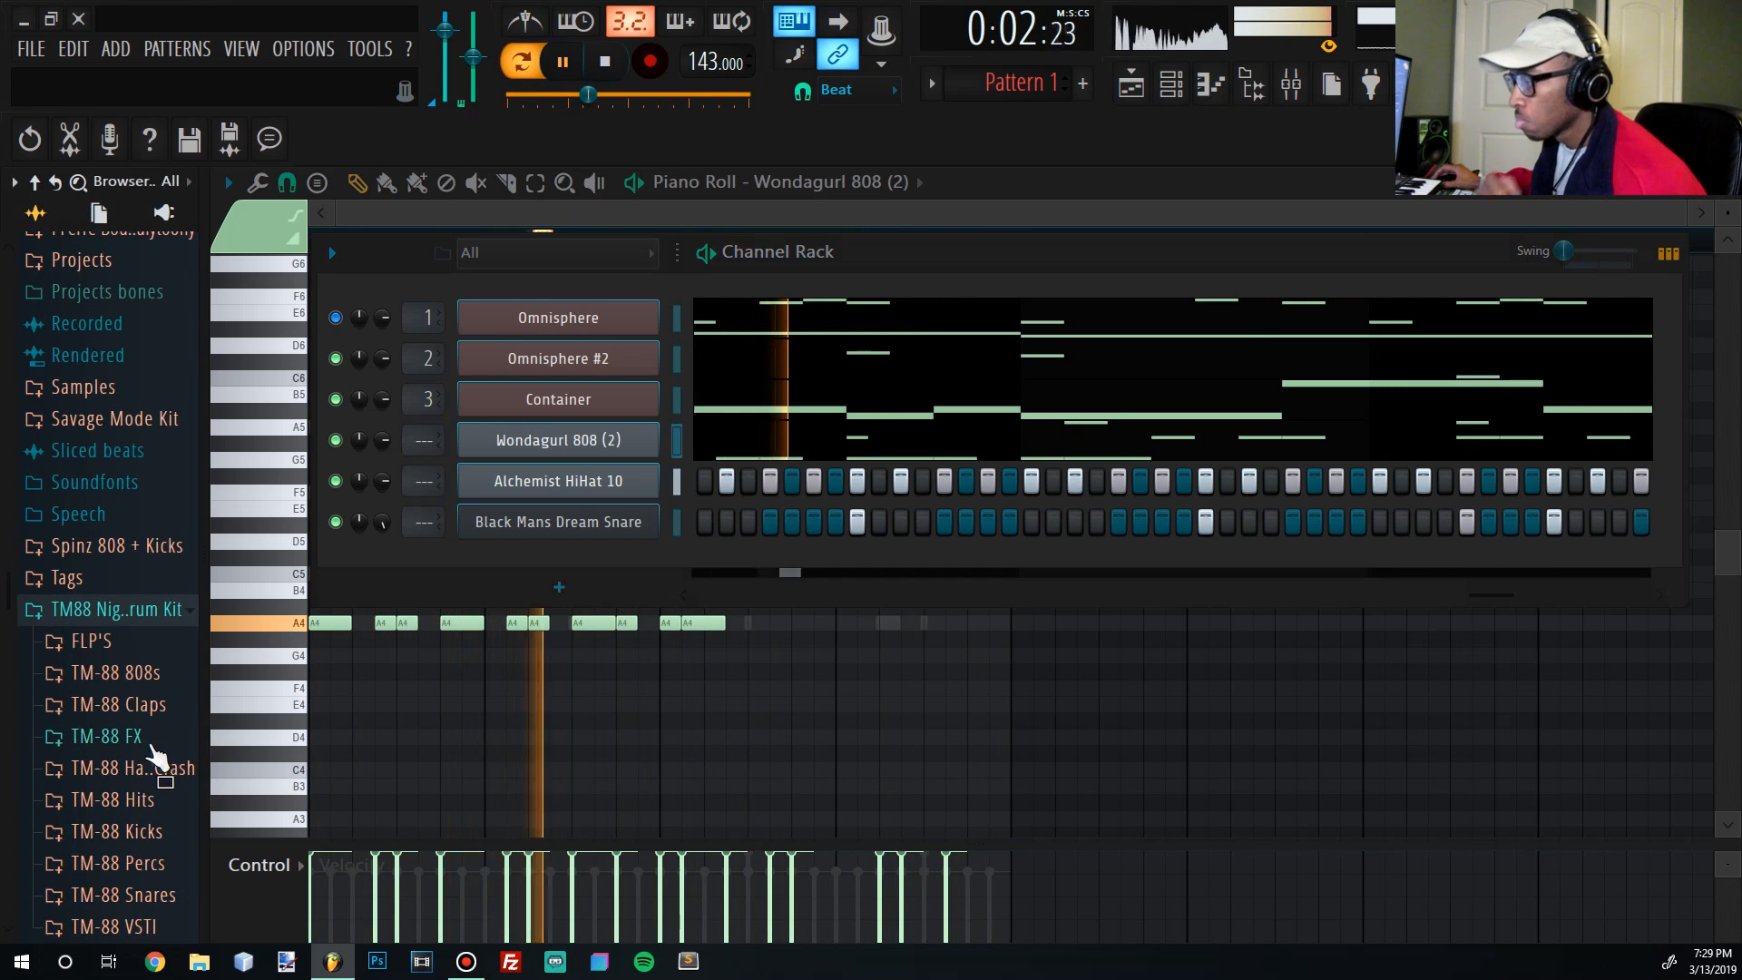
pyautogui.scroll(-3, 154, 848)
pyautogui.click(132, 669)
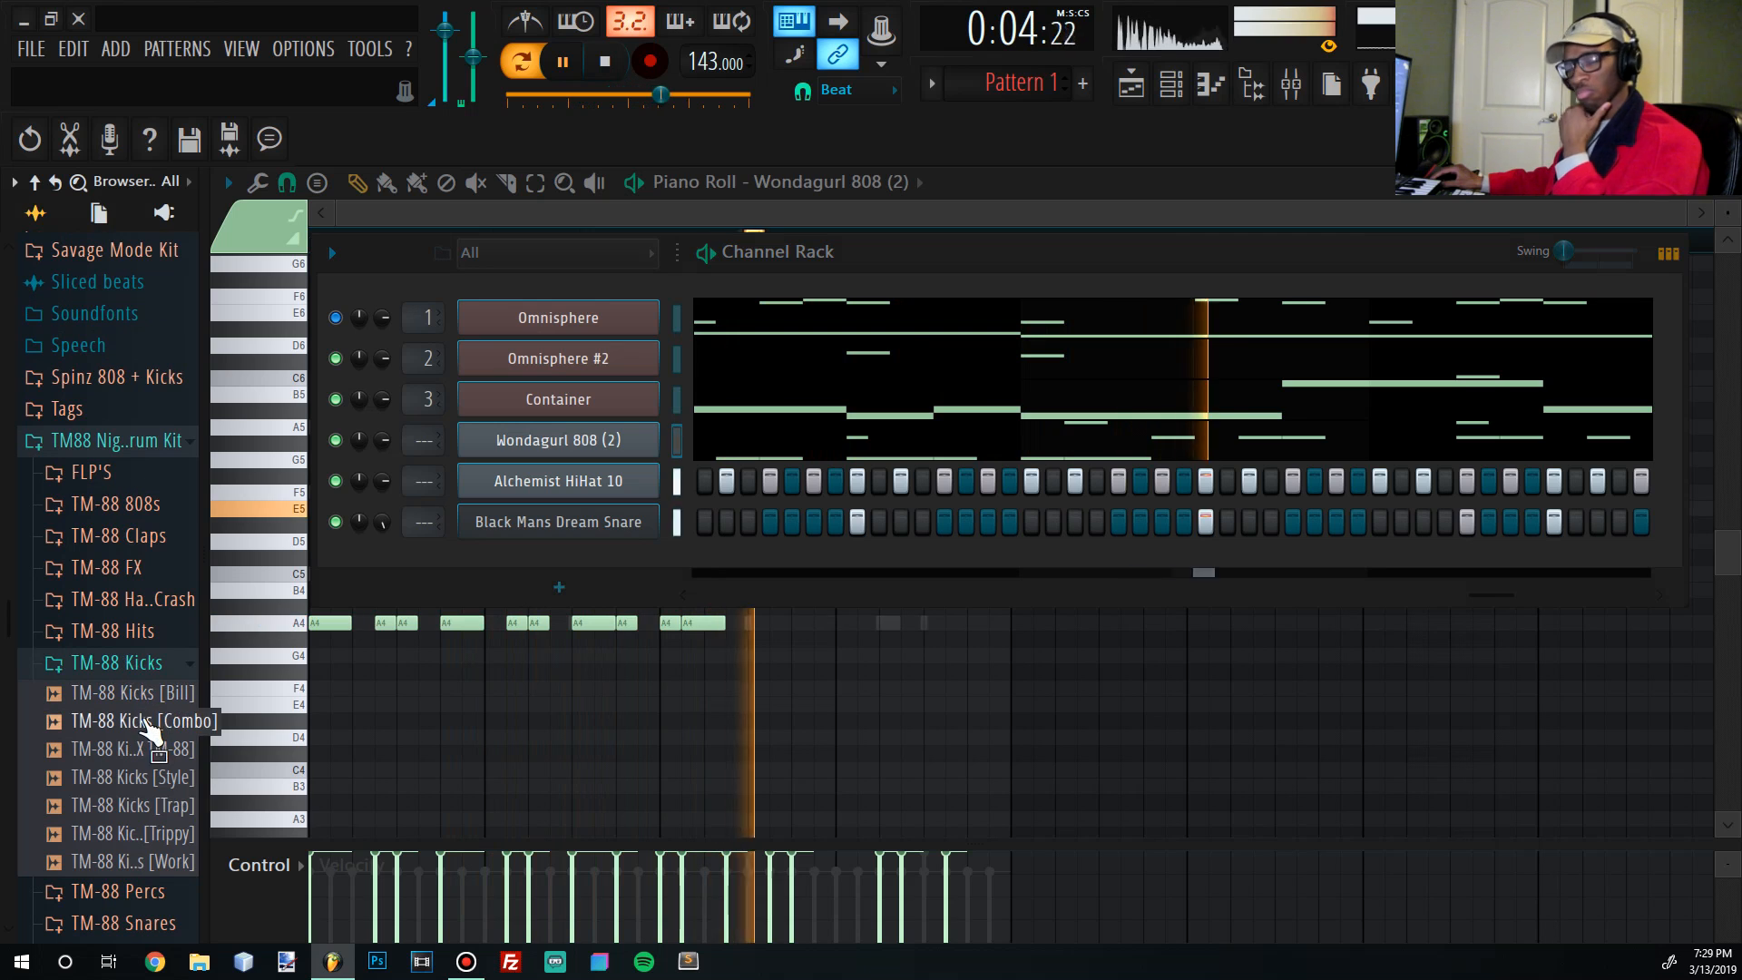
pyautogui.click(154, 751)
pyautogui.moveTo(155, 753); pyautogui.dragTo(687, 482)
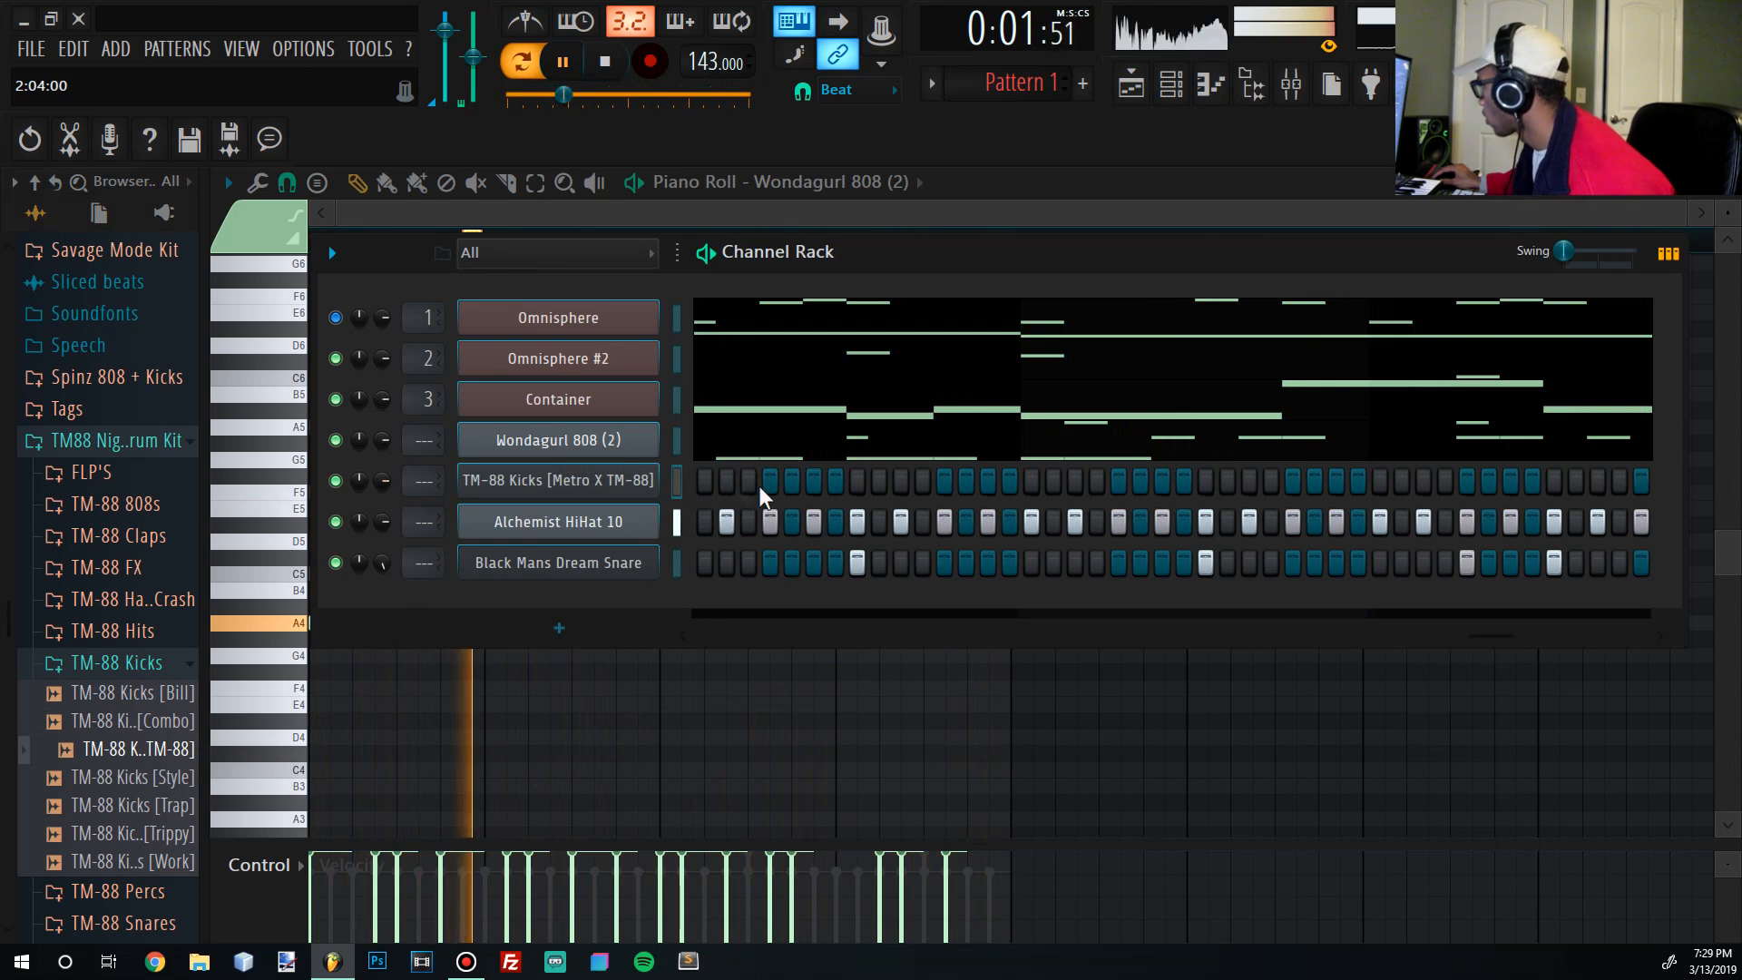